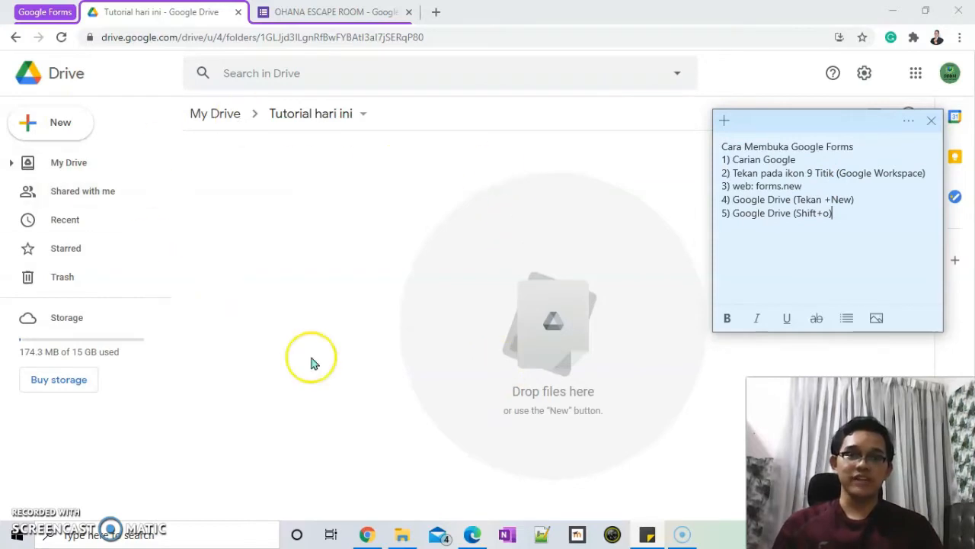
# - Review the sticky note listing the ways to open Google Forms, and close it
pyautogui.click(71, 124)
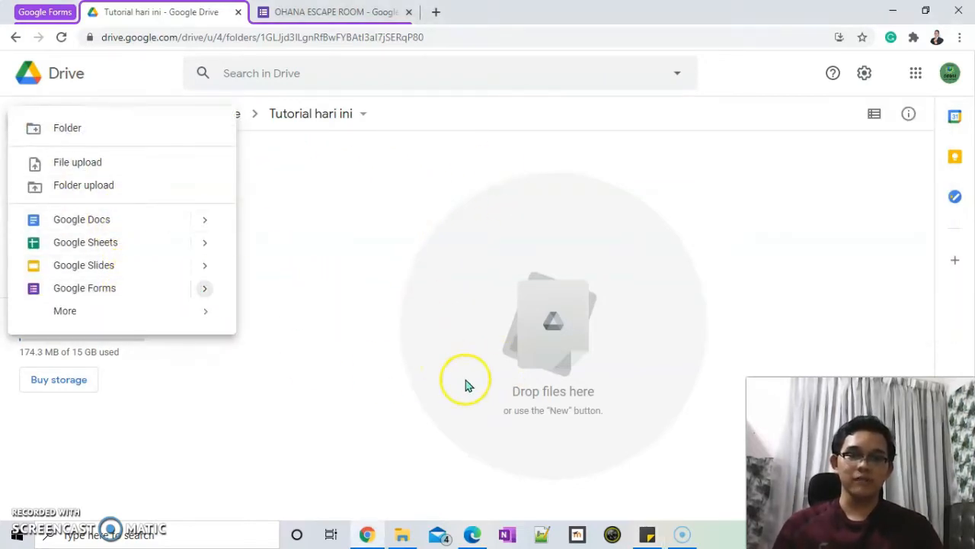
pyautogui.click(647, 533)
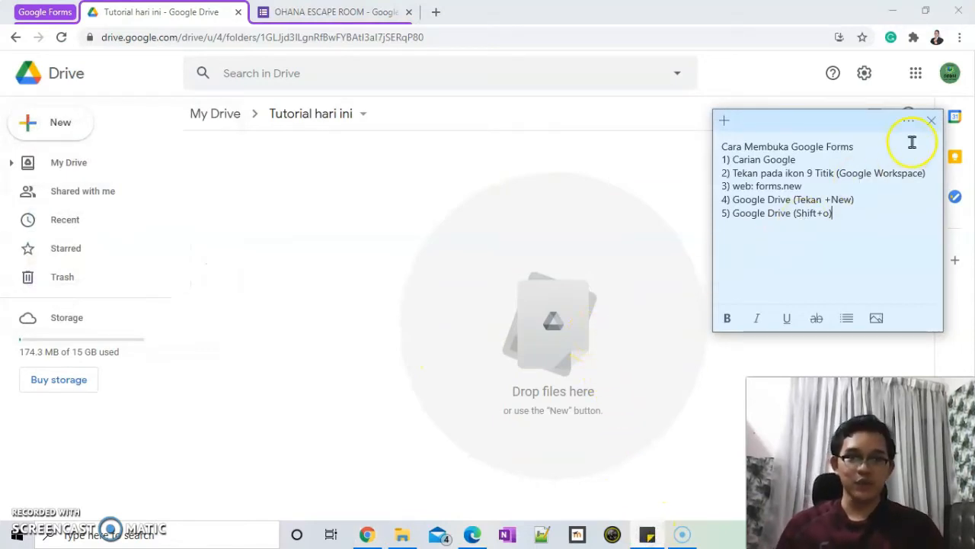
pyautogui.click(932, 121)
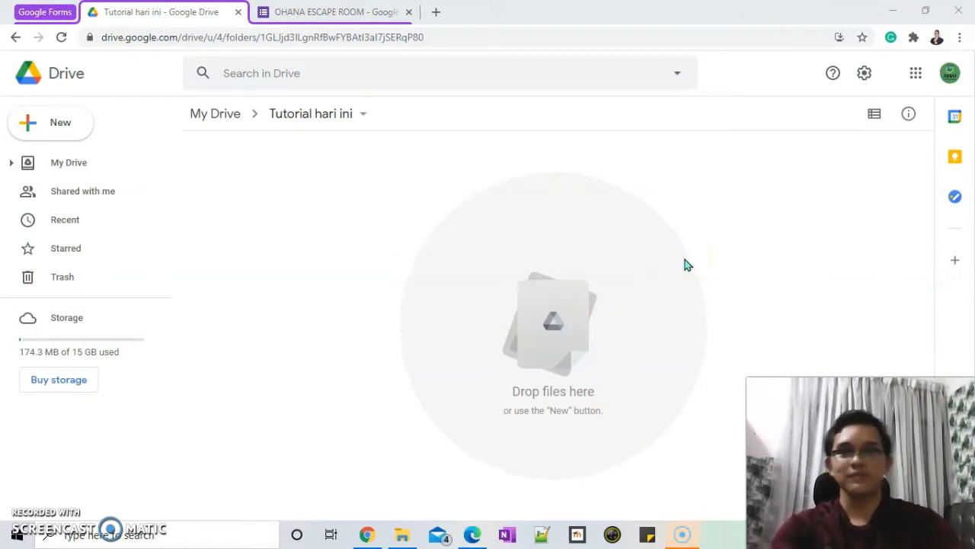
# - Create a blank form in the Tutorial hari ini folder and name it "Pengenalan Google Forms"
pyautogui.click(362, 250)
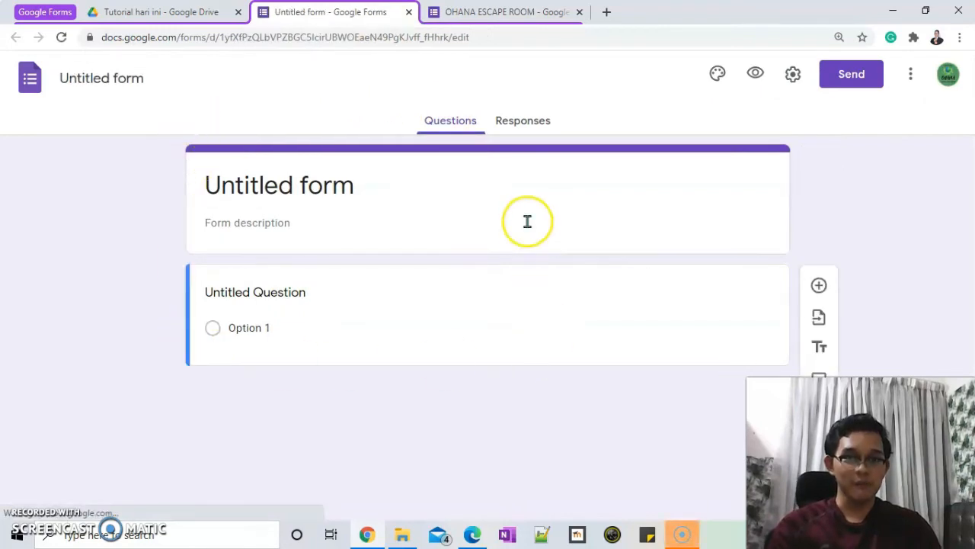
pyautogui.click(118, 80)
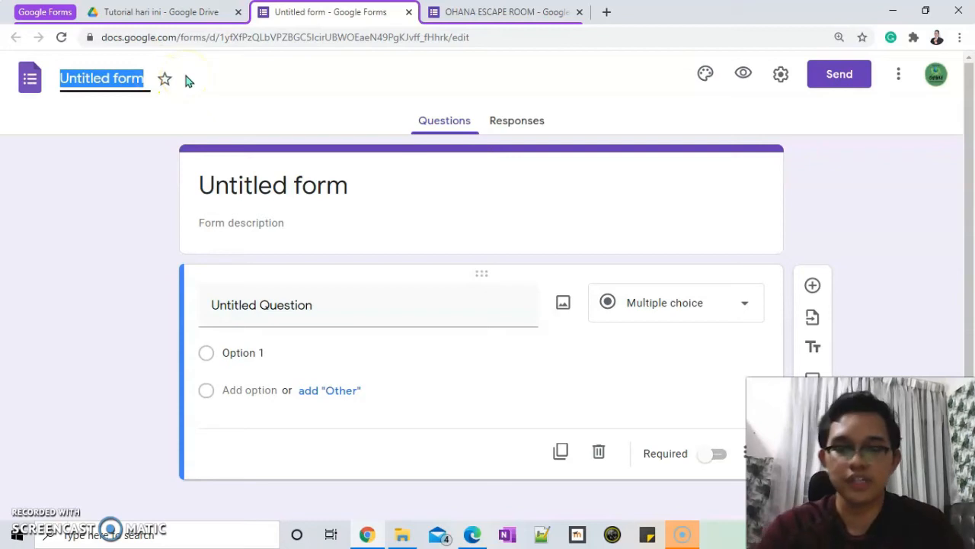
pyautogui.write('Pengenalan Google Forms')
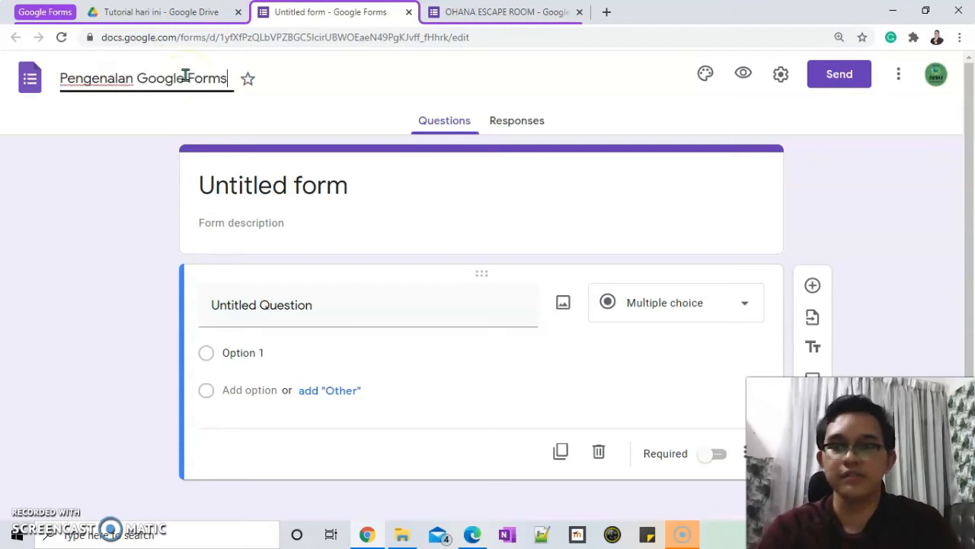
pyautogui.click(178, 132)
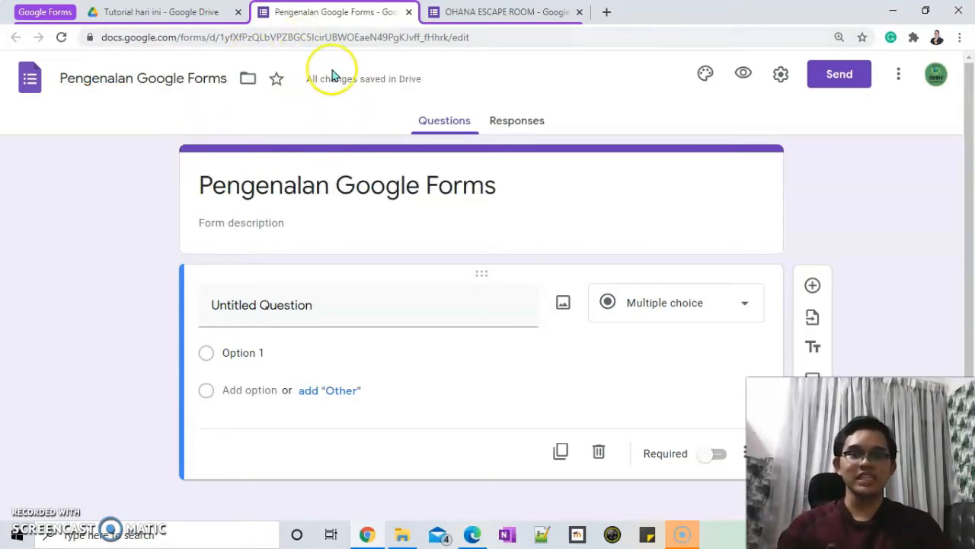
# - Check the Tutorial hari ini folder in Drive for the new form, and bring up the OHANA ESCAPE ROOM form
pyautogui.click(168, 11)
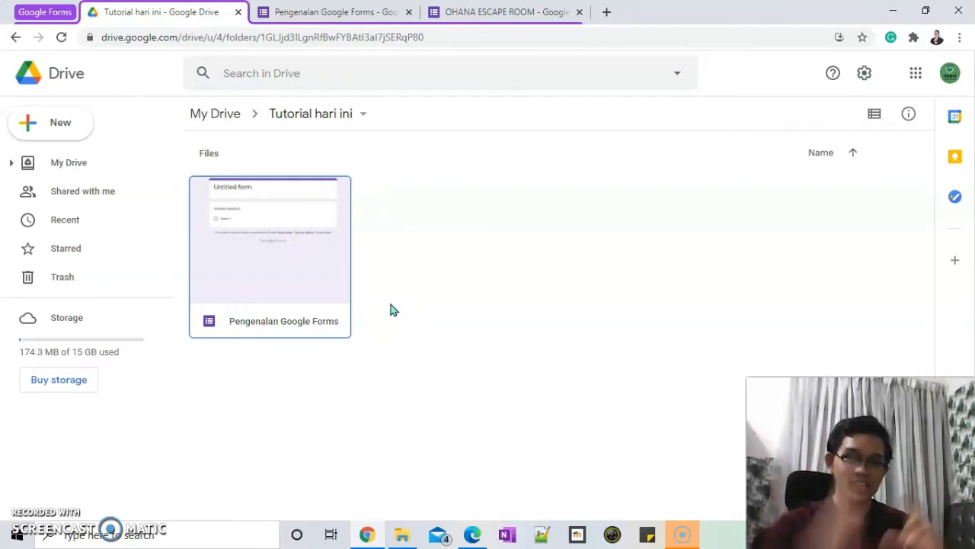
pyautogui.click(483, 11)
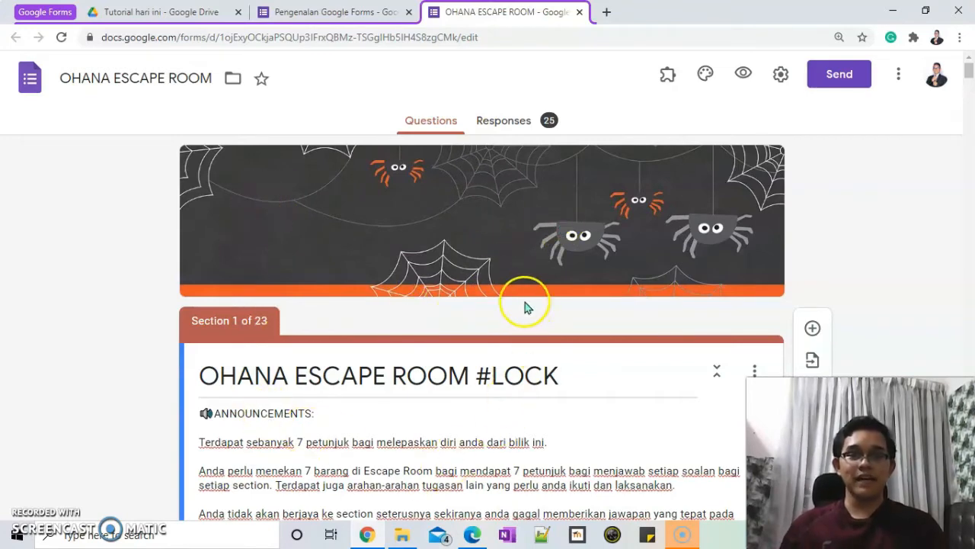
pyautogui.scroll(-2, 371, 312)
pyautogui.scroll(2, 377, 305)
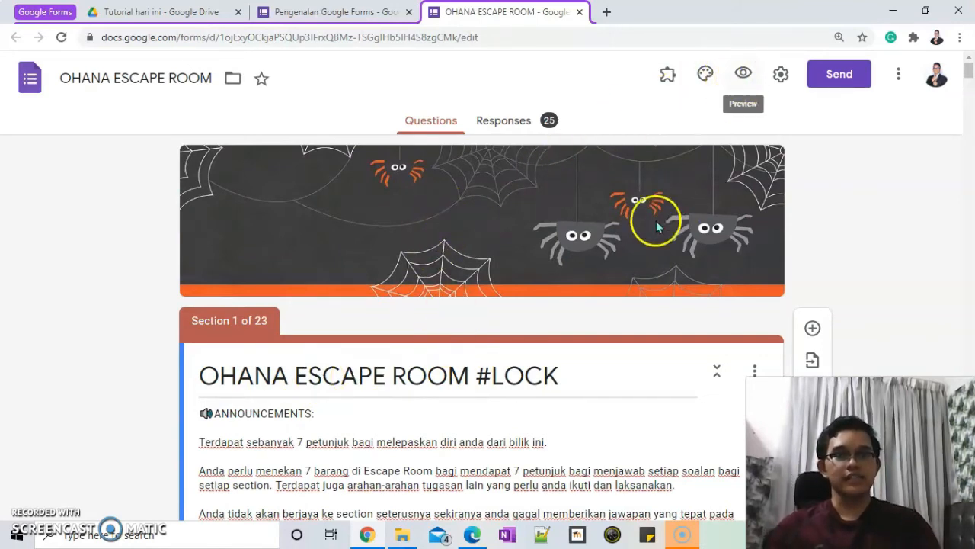
# - Preview the OHANA ESCAPE ROOM form and look through its first page as a respondent
pyautogui.click(743, 76)
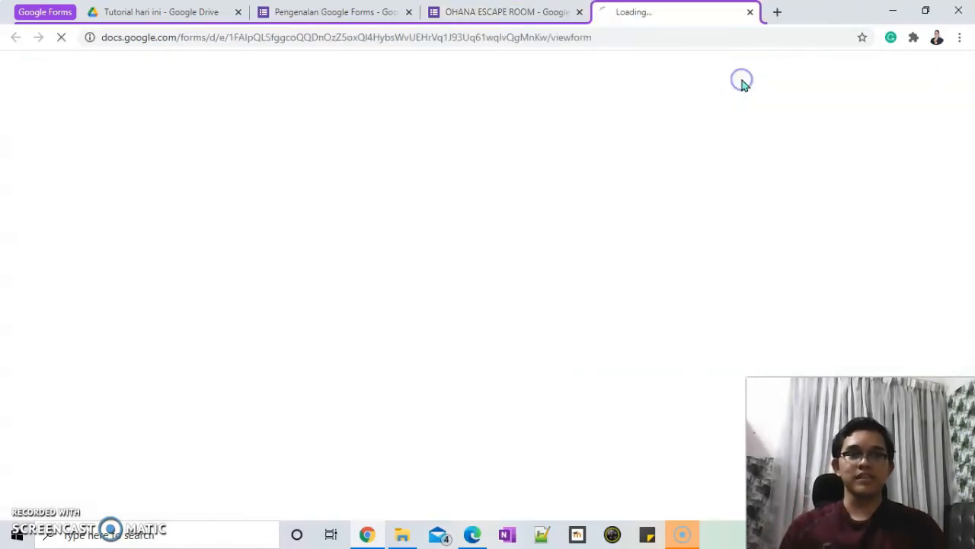
pyautogui.scroll(-4, 555, 279)
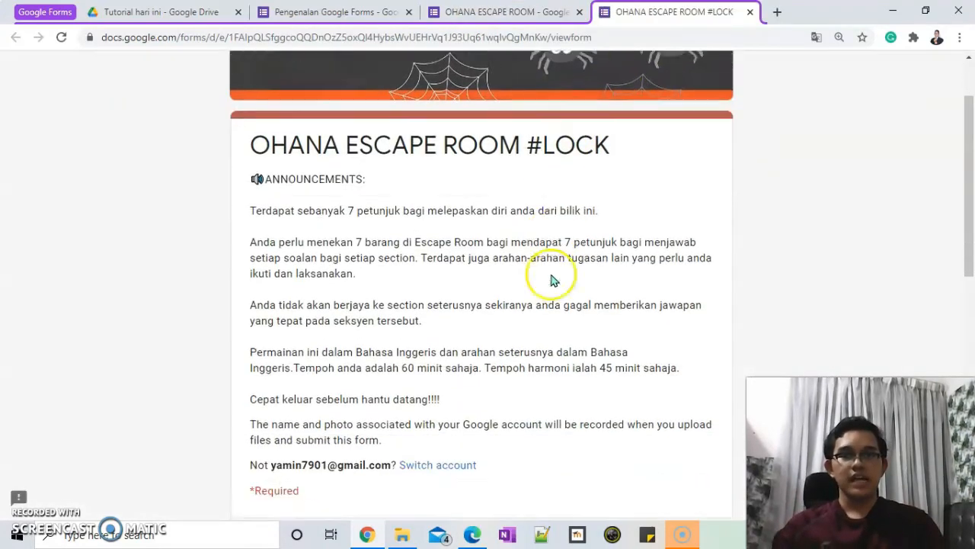
pyautogui.scroll(-5, 544, 293)
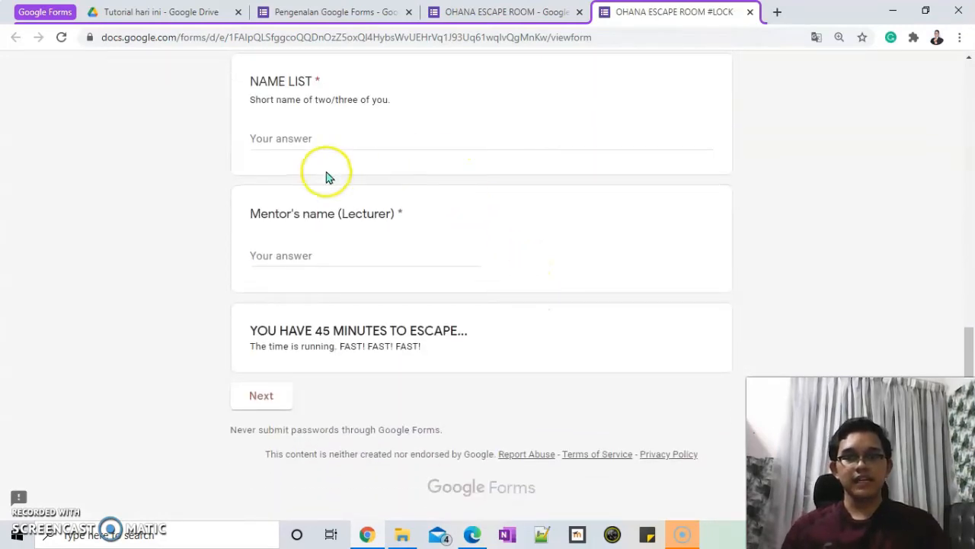
pyautogui.scroll(2, 374, 170)
pyautogui.scroll(-3, 344, 312)
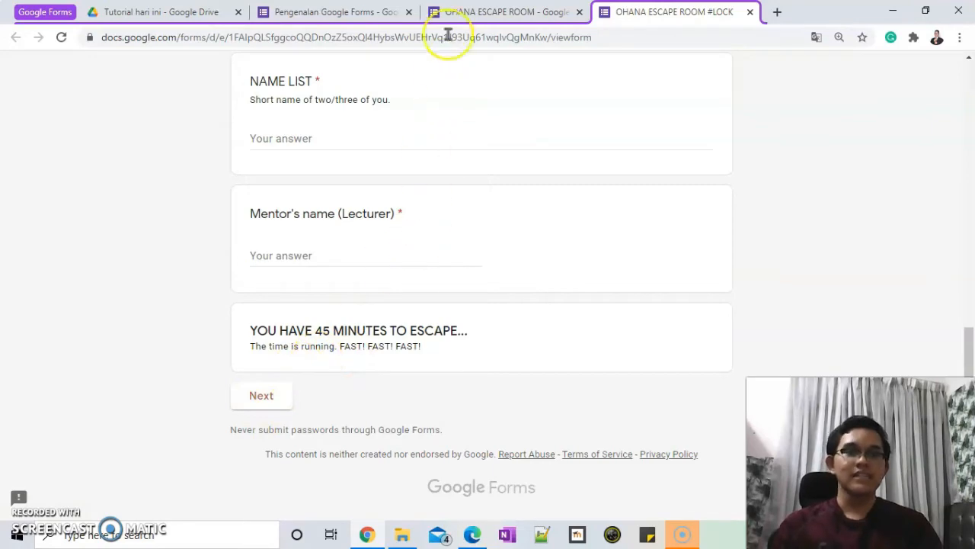
# - Return to the OHANA ESCAPE ROOM form editor and examine the announcements and question types in section 1
pyautogui.click(488, 12)
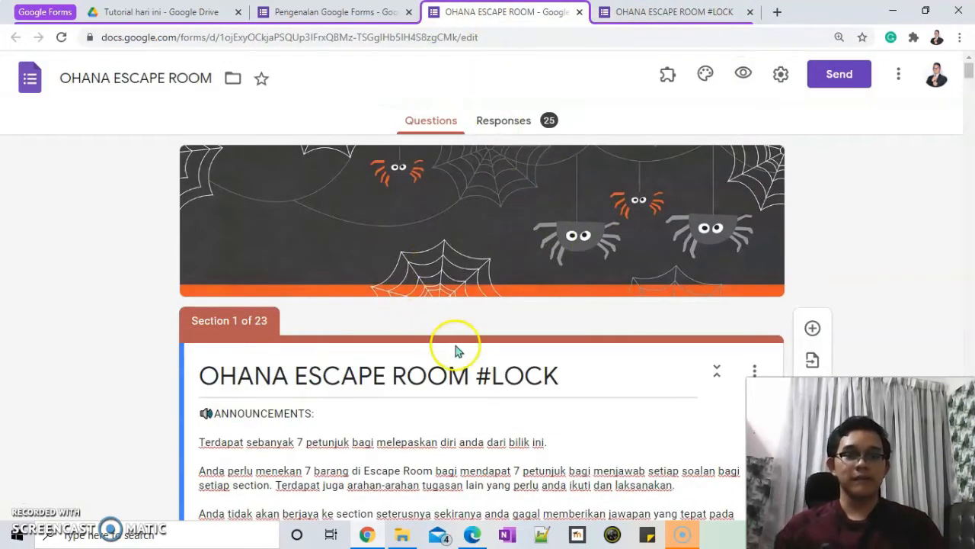
pyautogui.scroll(-5, 526, 349)
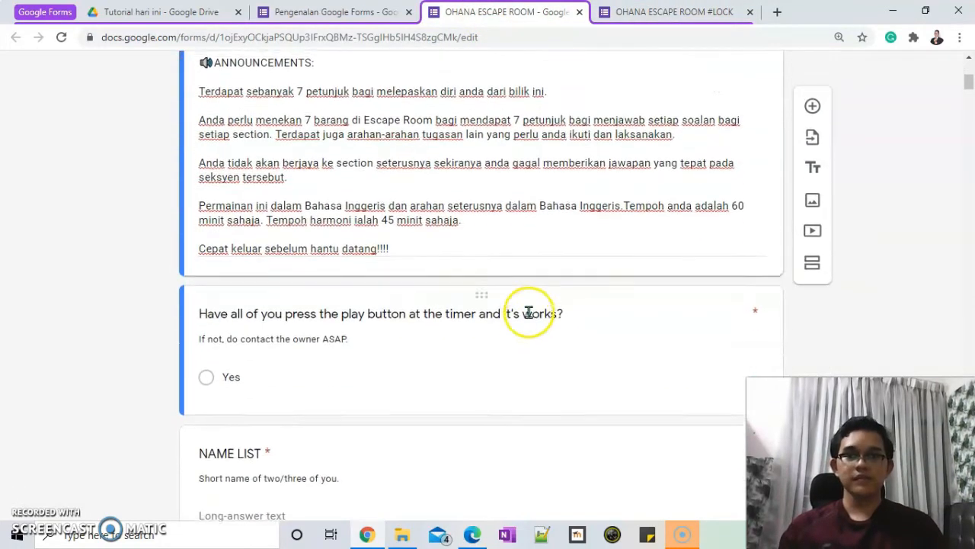
pyautogui.scroll(2, 528, 305)
pyautogui.scroll(-1, 272, 152)
pyautogui.scroll(2, 409, 226)
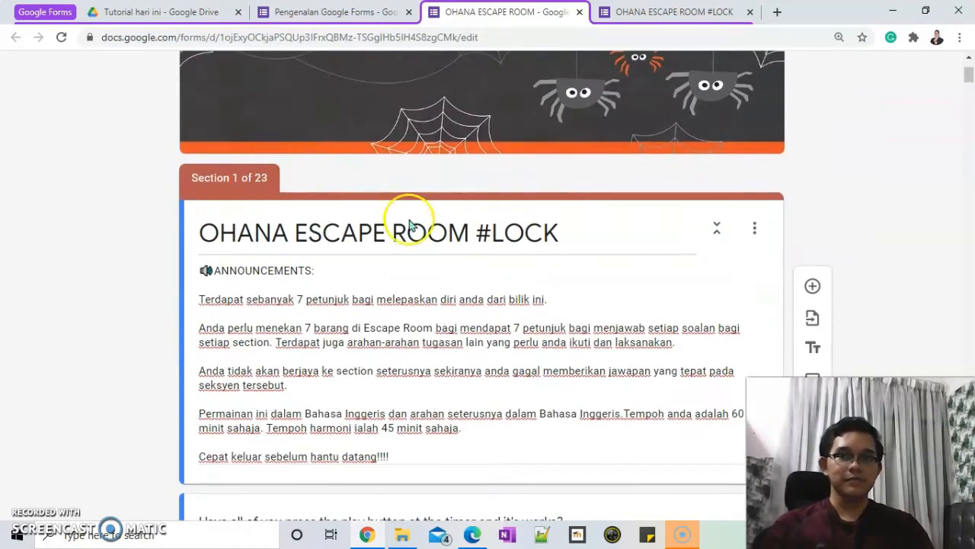
pyautogui.scroll(-1, 534, 229)
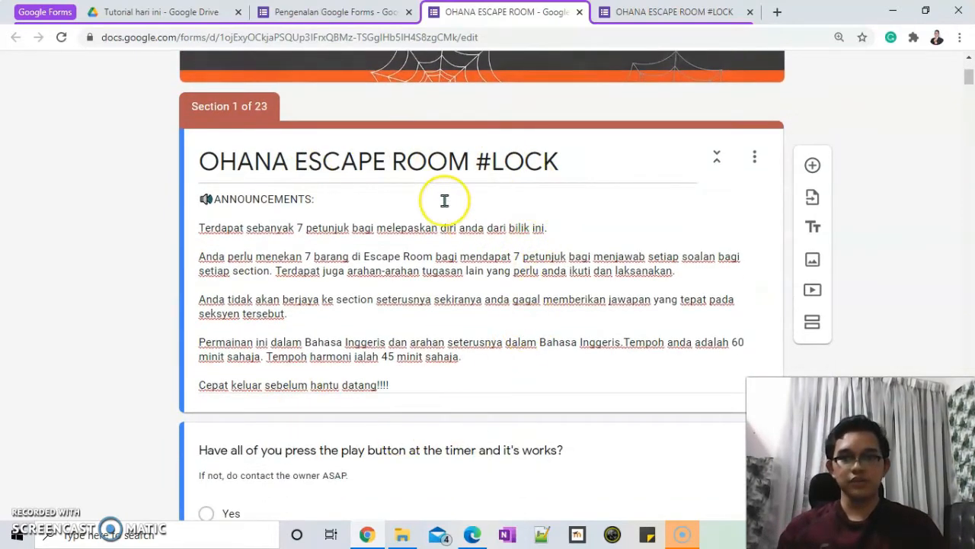
pyautogui.scroll(-1, 290, 229)
pyautogui.scroll(-3, 436, 272)
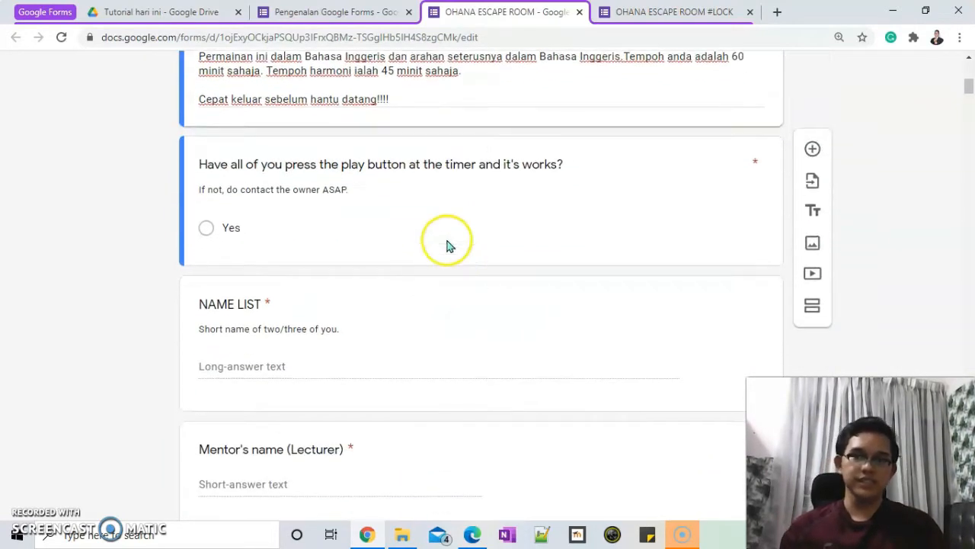
pyautogui.scroll(-2, 309, 263)
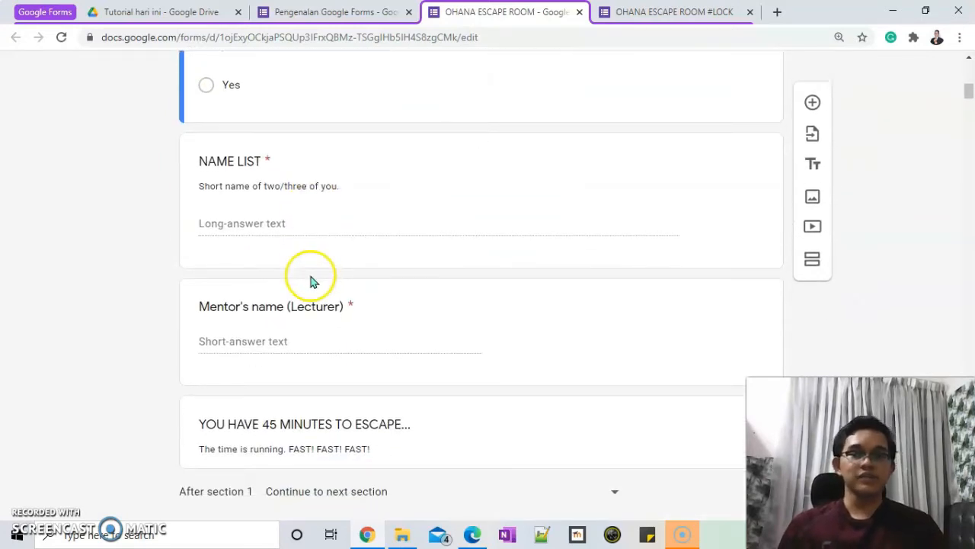
pyautogui.scroll(-1, 288, 253)
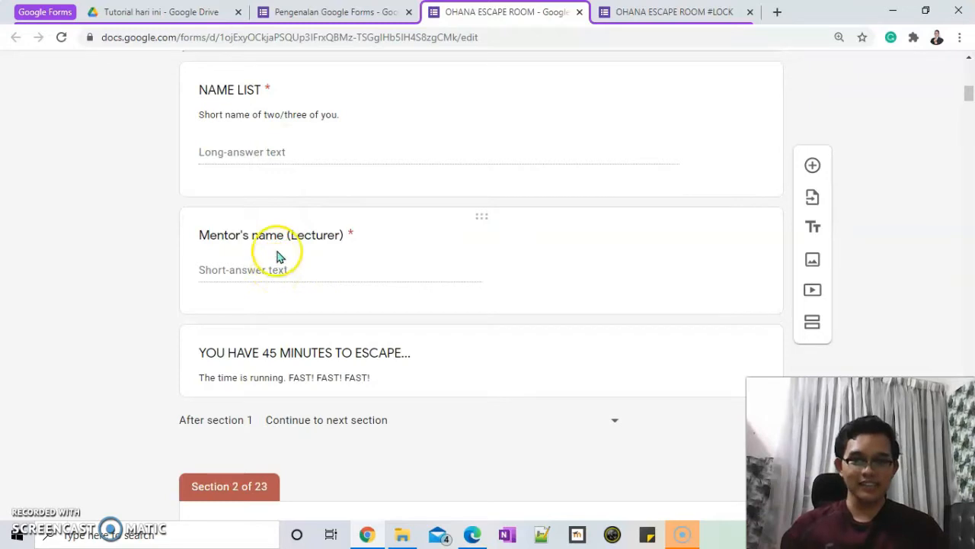
pyautogui.scroll(-3, 337, 290)
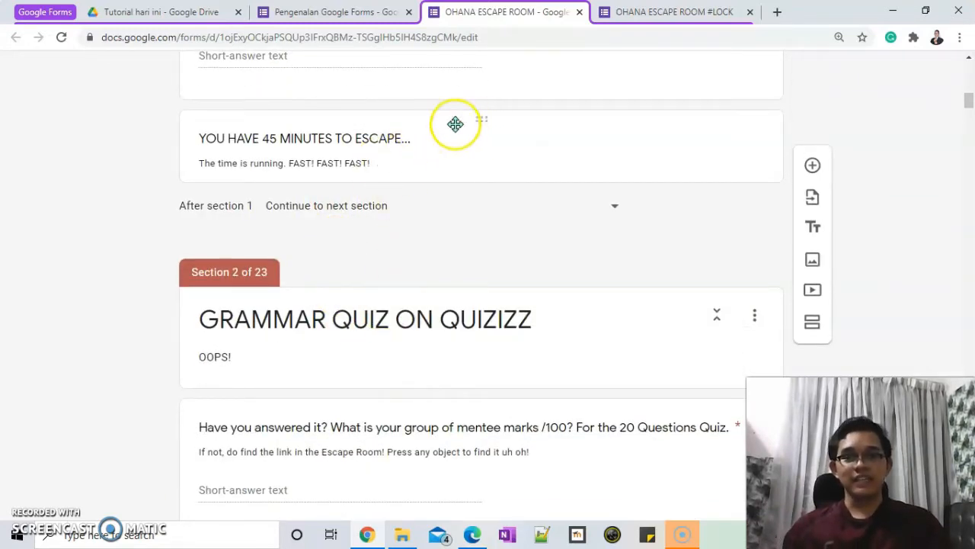
pyautogui.scroll(6, 468, 175)
pyautogui.scroll(-4, 447, 228)
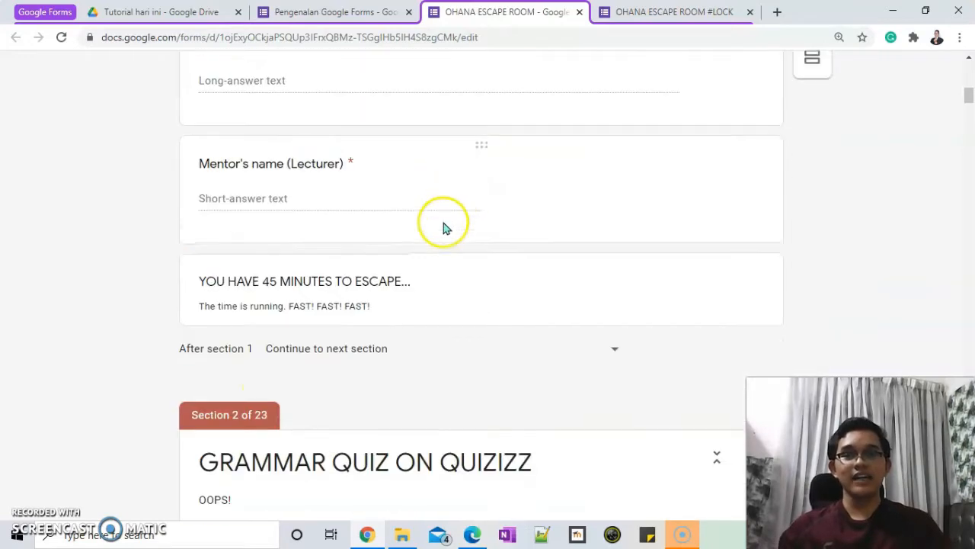
# - Examine the short-answer, rating scale, file upload and long-answer questions in sections 2 and 3
pyautogui.scroll(-3, 446, 227)
pyautogui.scroll(-8, 247, 244)
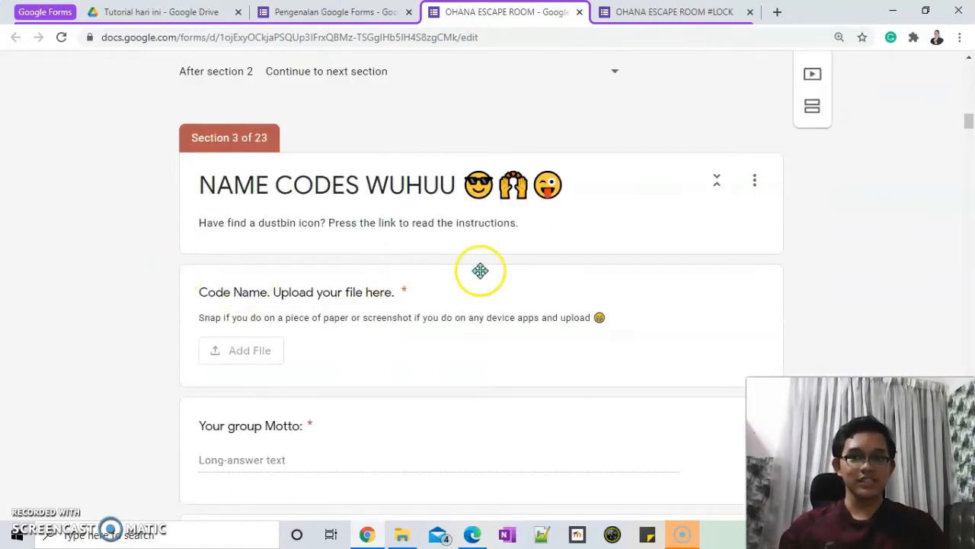
pyautogui.scroll(-8, 480, 270)
pyautogui.scroll(4, 342, 337)
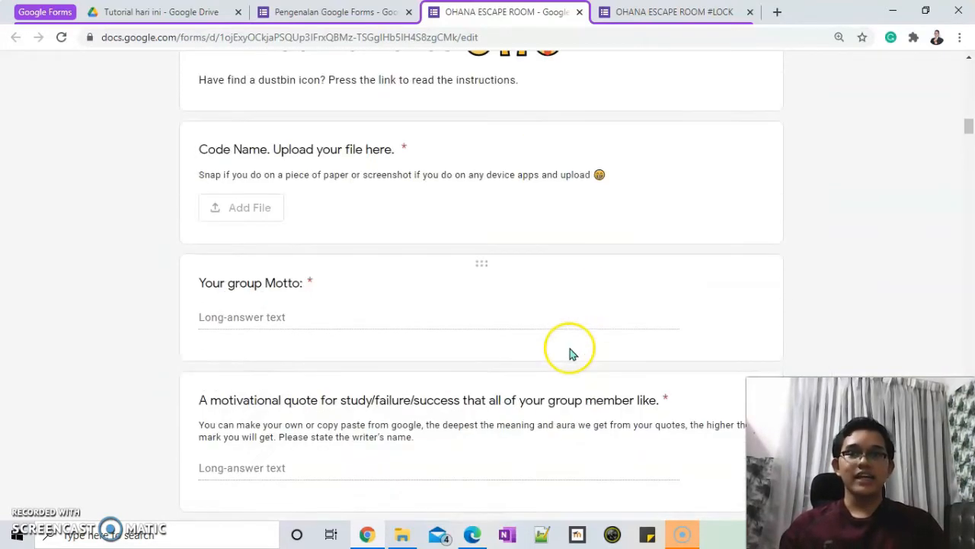
pyautogui.scroll(3, 500, 282)
pyautogui.scroll(-4, 477, 292)
pyautogui.scroll(3, 276, 283)
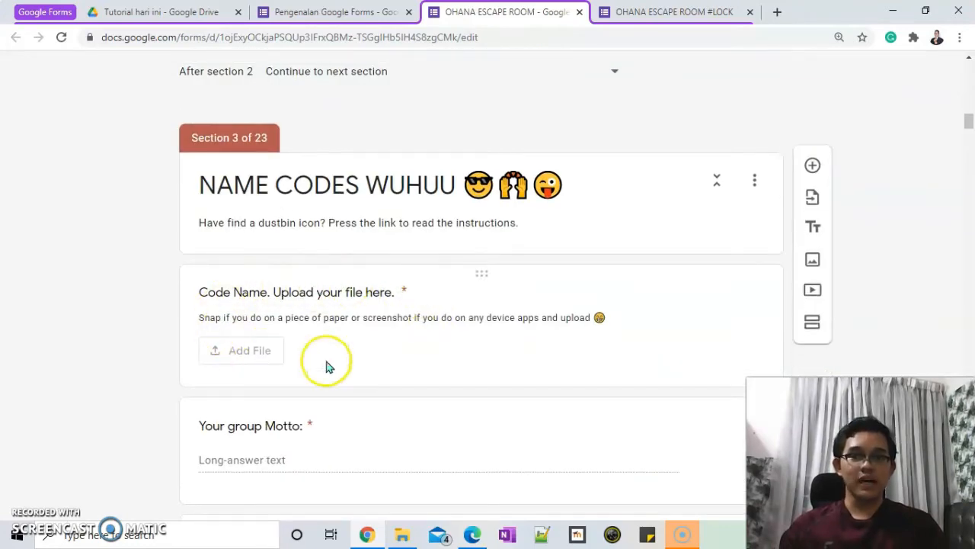
pyautogui.scroll(4, 277, 347)
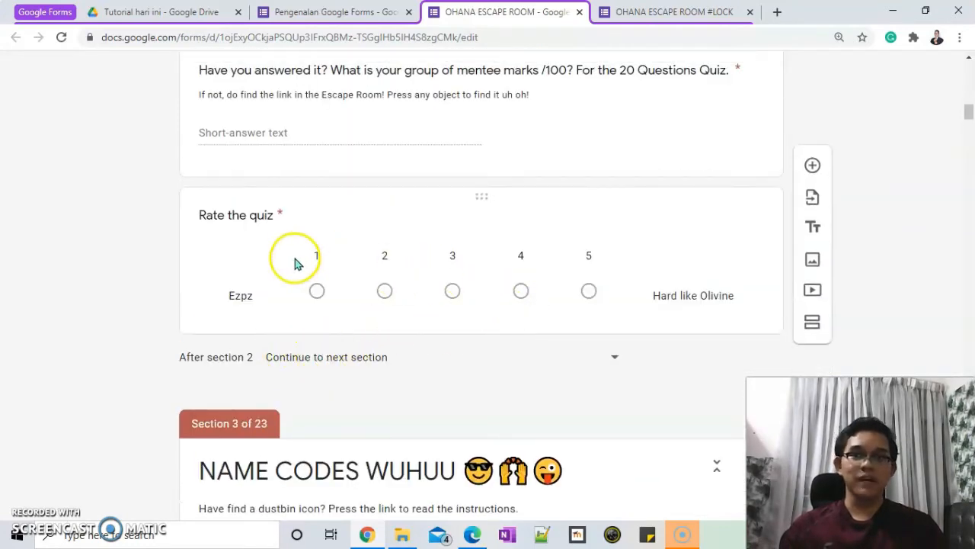
pyautogui.scroll(5, 585, 297)
pyautogui.scroll(-12, 582, 316)
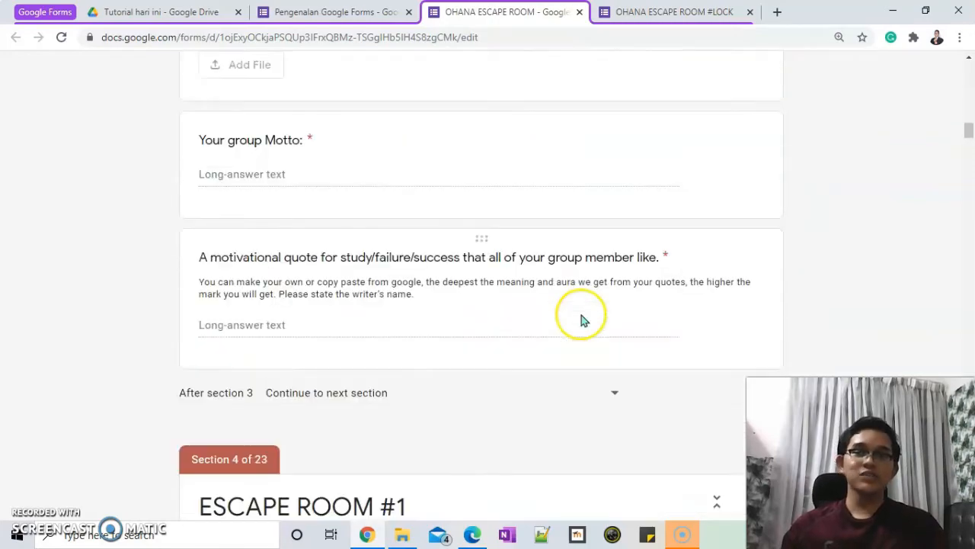
# - Look through the clue, retry and answer sections from ESCAPE ROOM #1 on to the multiple-choice Question 3
pyautogui.scroll(-13, 581, 320)
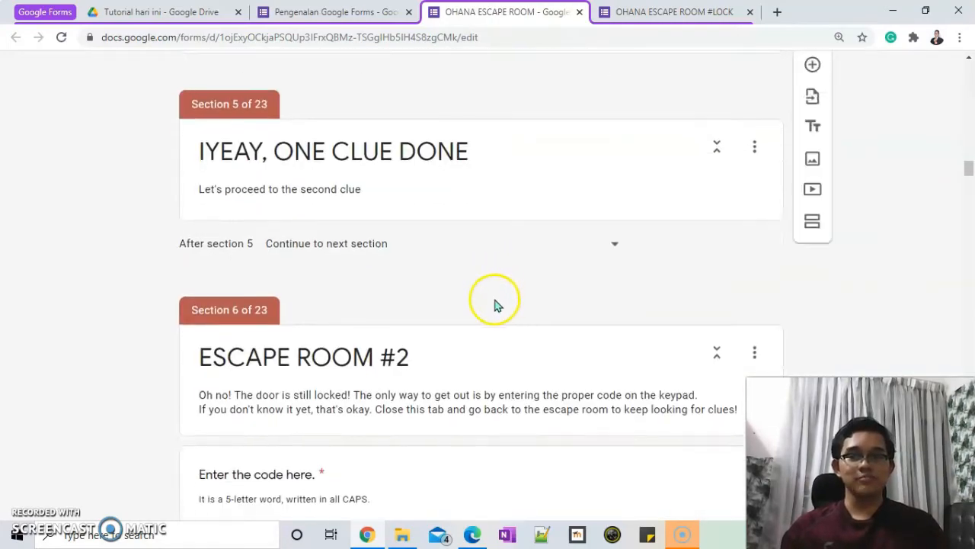
pyautogui.scroll(-13, 494, 304)
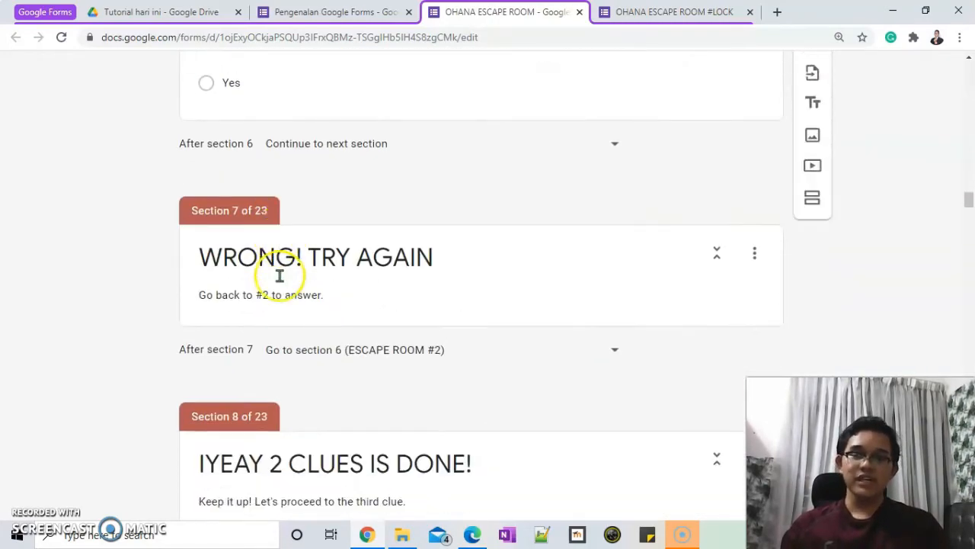
pyautogui.scroll(-15, 279, 276)
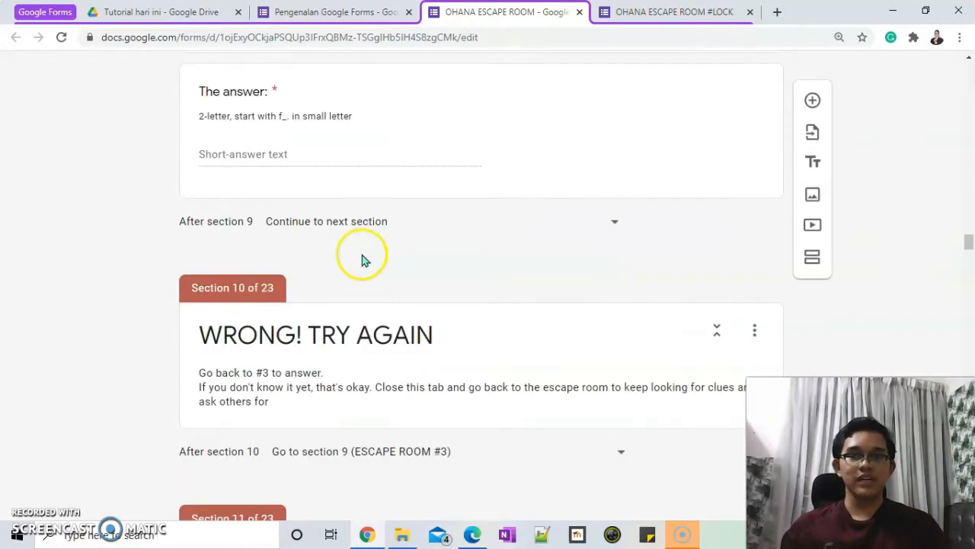
pyautogui.scroll(-15, 363, 260)
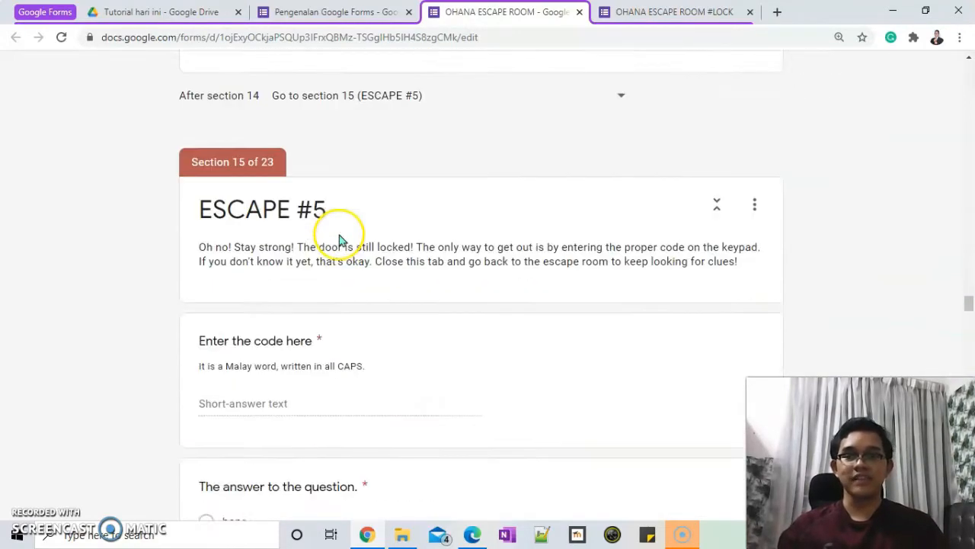
pyautogui.scroll(-15, 341, 241)
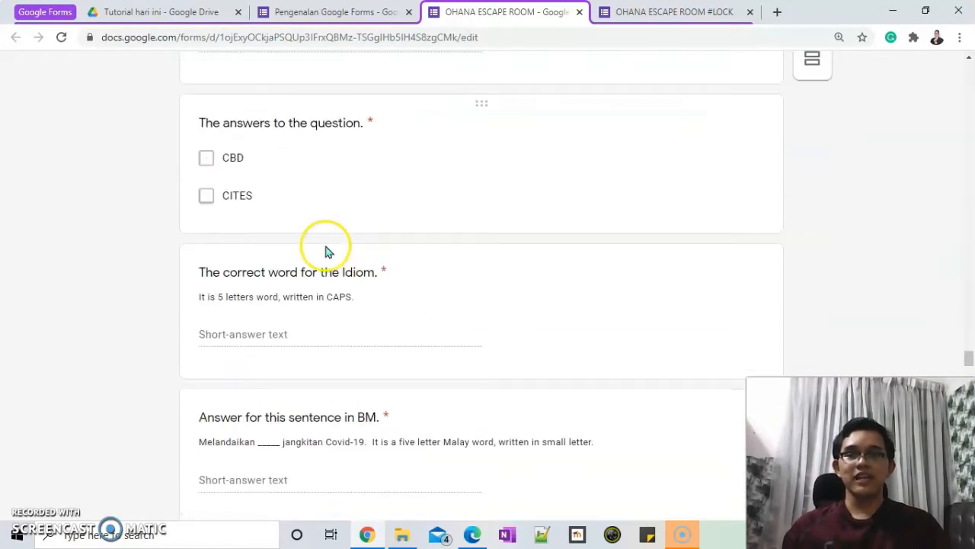
pyautogui.scroll(-1, 305, 213)
pyautogui.scroll(-15, 232, 189)
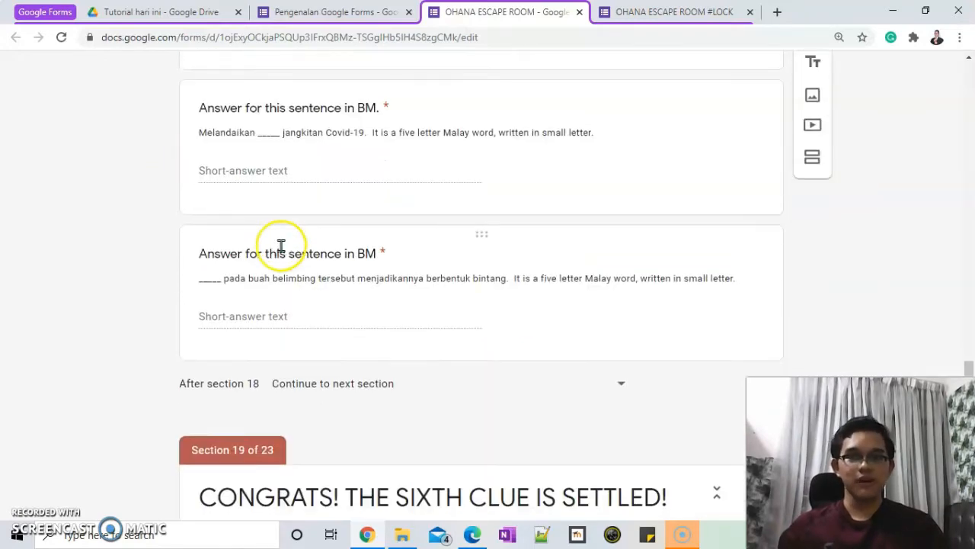
pyautogui.scroll(-3, 285, 234)
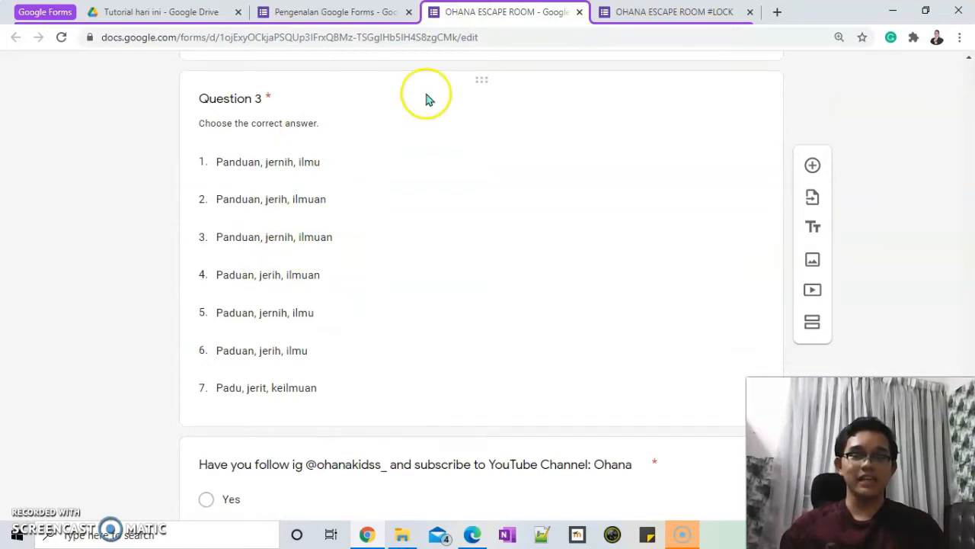
# - Look through the remaining sections of the escape-room form, including the closing feedback, rating and completion-time questions
pyautogui.scroll(-20, 358, 266)
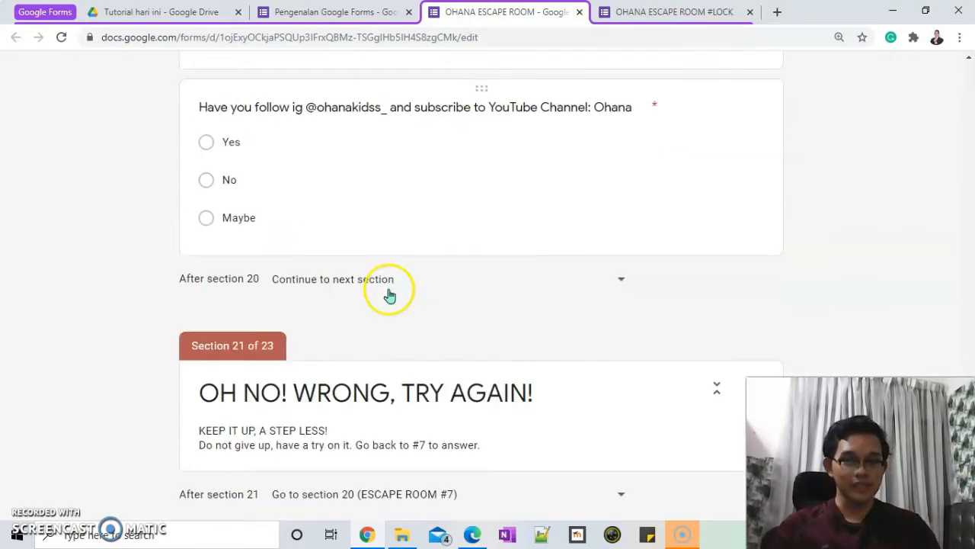
pyautogui.scroll(-4, 385, 303)
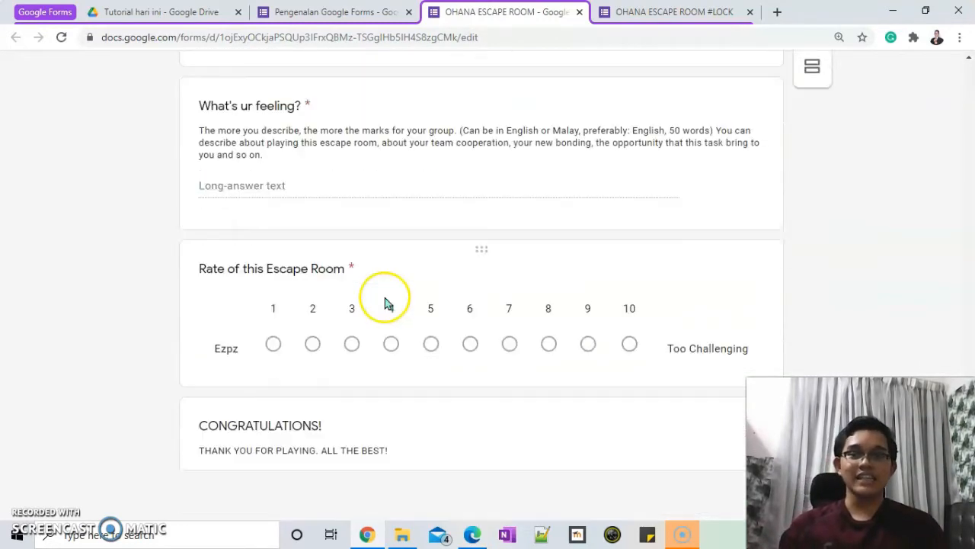
pyautogui.scroll(9, 386, 297)
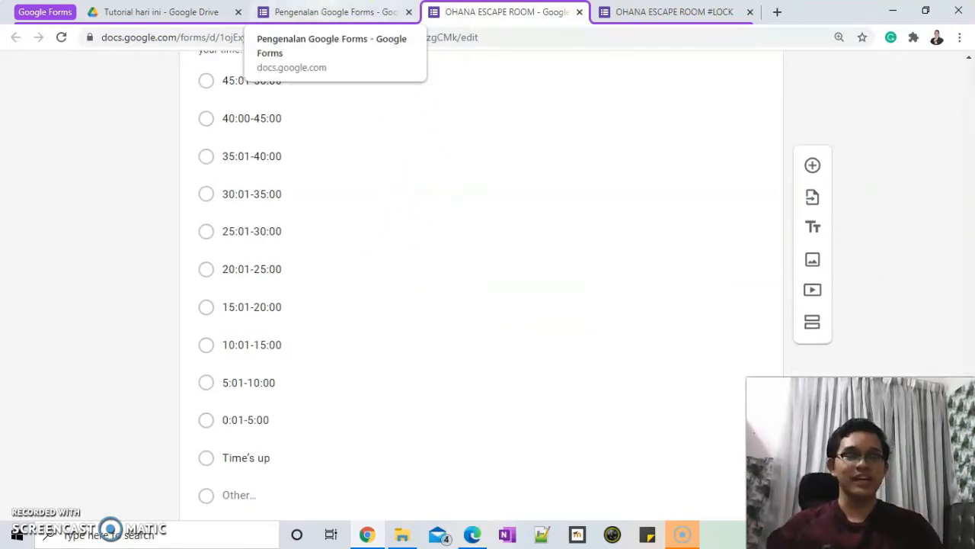
# - Return to the Pengenalan Google Forms editor, close the OHANA ESCAPE ROOM #LOCK page, and star the form
pyautogui.click(327, 11)
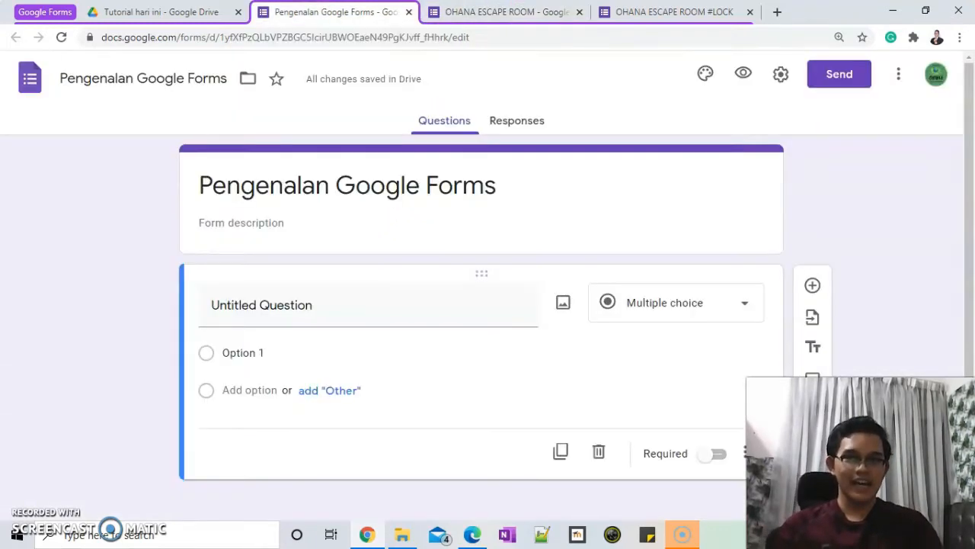
pyautogui.click(750, 12)
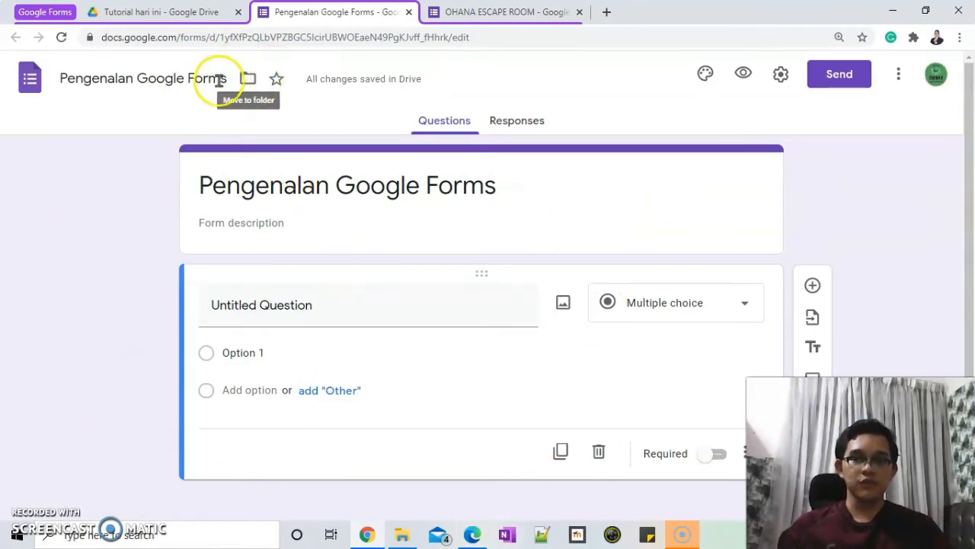
pyautogui.click(252, 80)
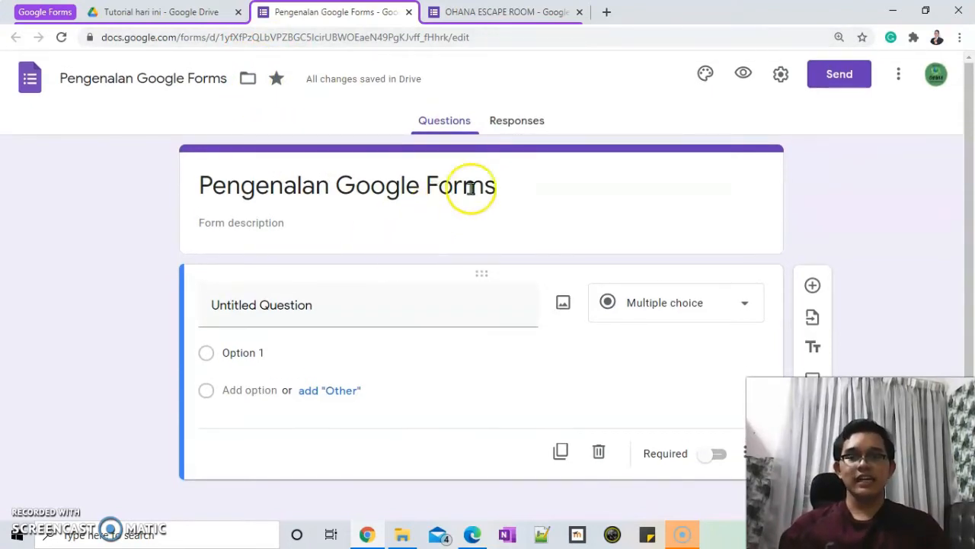
# - Extend the form's heading to "Pengenalan Google Forms: Subjek Bahasa Melayu"
pyautogui.click(383, 188)
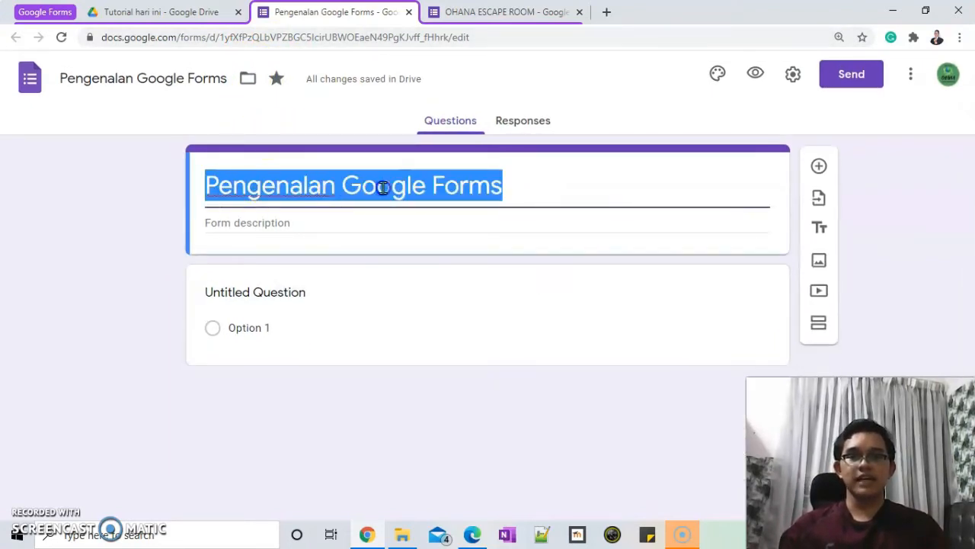
pyautogui.click(538, 193)
pyautogui.click(151, 197)
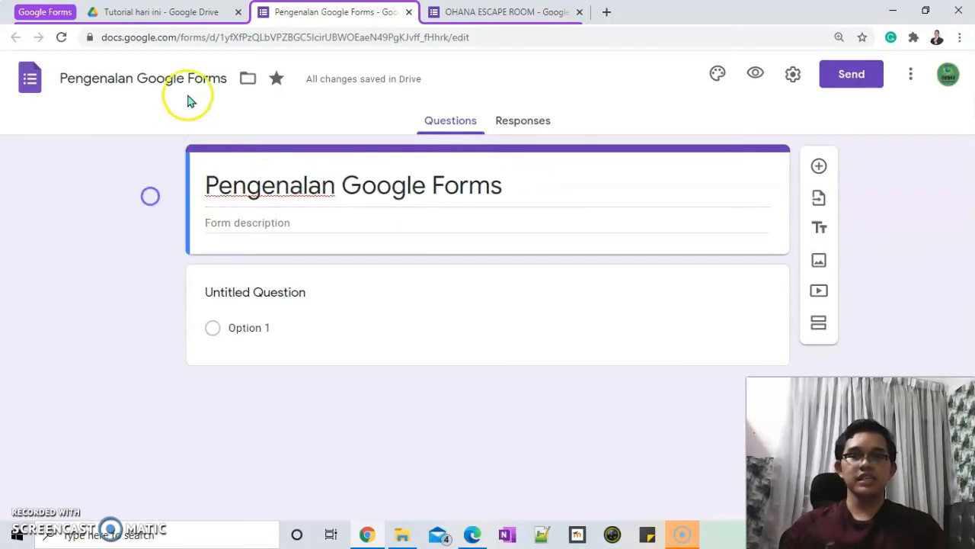
pyautogui.click(226, 78)
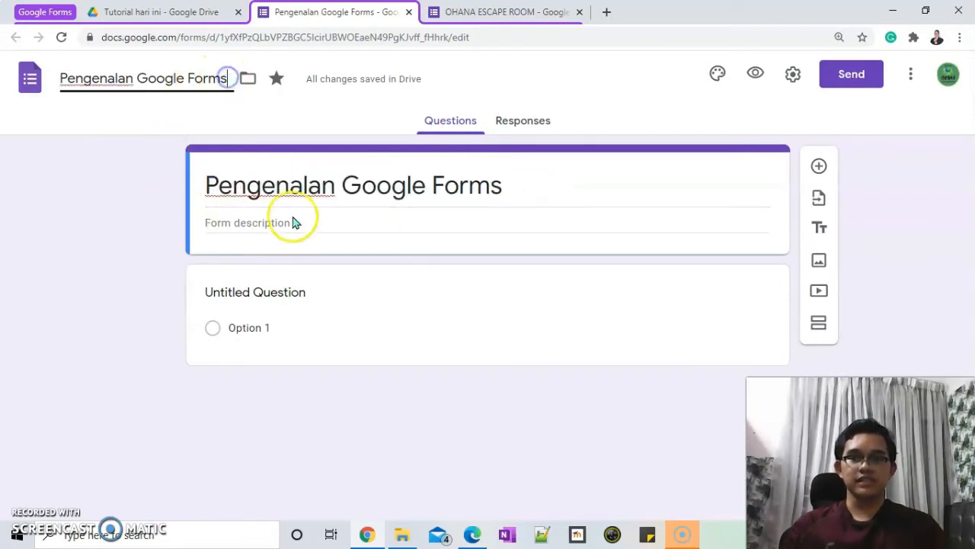
pyautogui.click(513, 183)
pyautogui.click(513, 183)
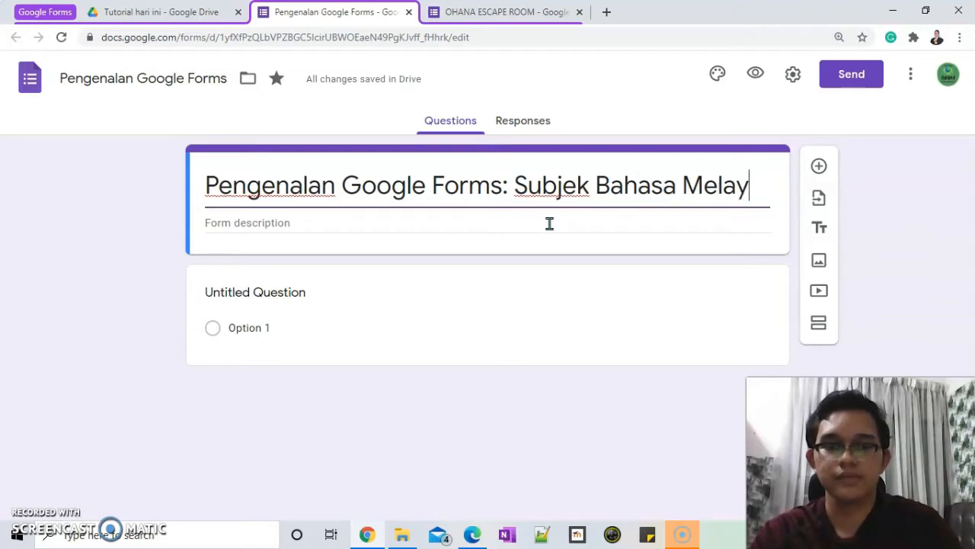
pyautogui.write('u')
pyautogui.click(947, 238)
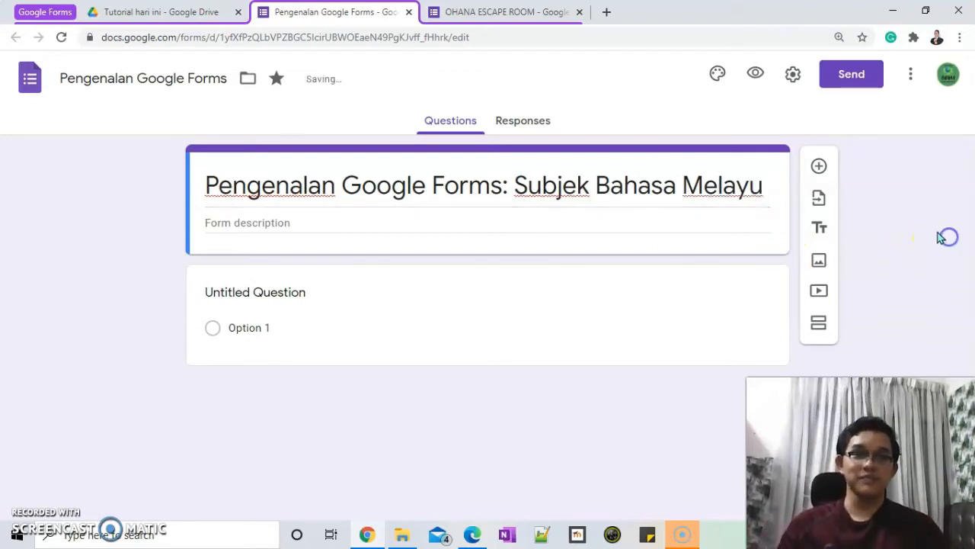
# - Enter "Sila isi dengan teliti" as the form description
pyautogui.click(308, 226)
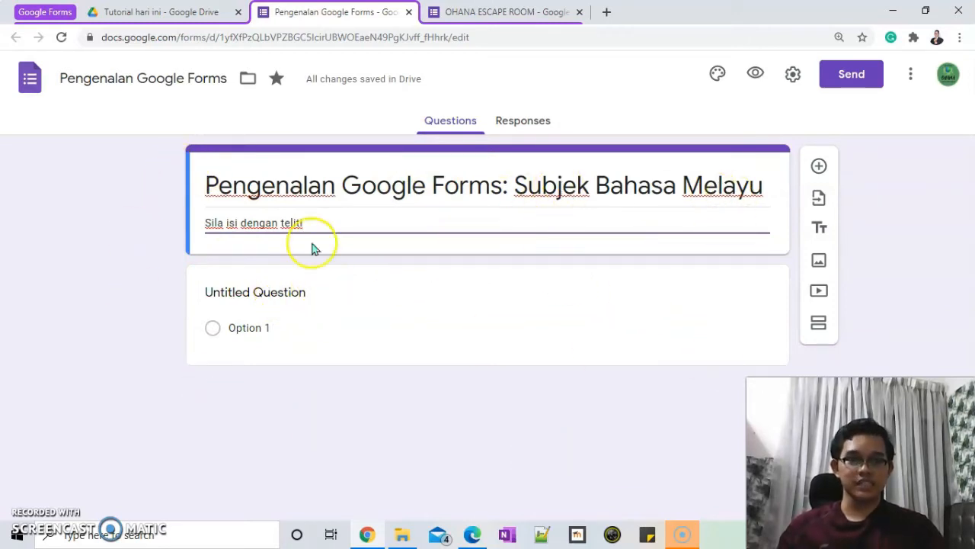
pyautogui.moveTo(310, 450); pyautogui.dragTo(314, 468)
pyautogui.click(546, 467)
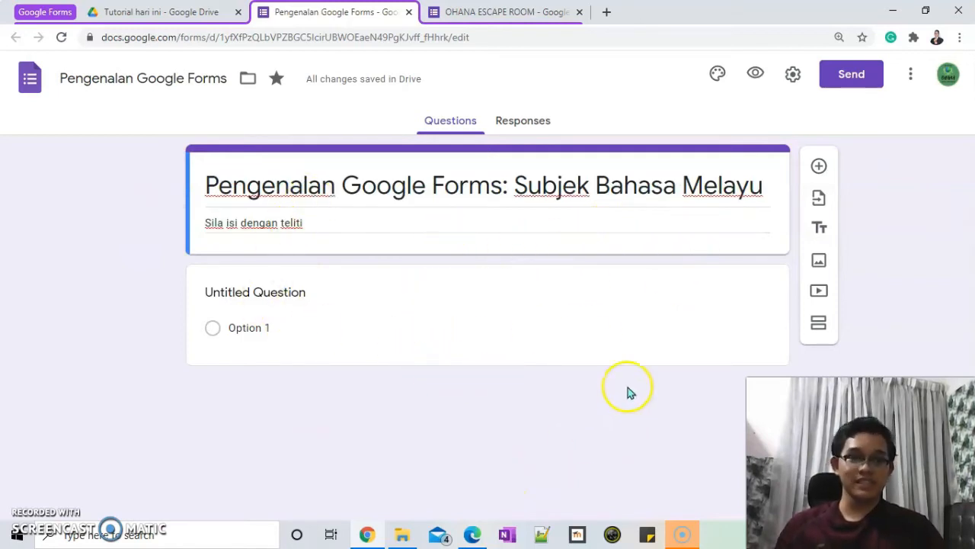
# - Select the untitled question and review the list of available question types
pyautogui.click(297, 294)
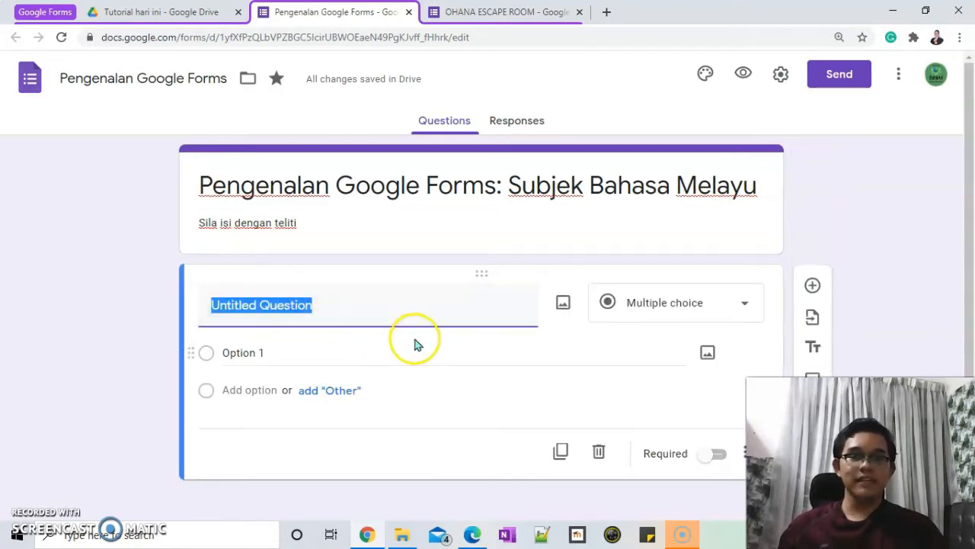
pyautogui.click(670, 317)
pyautogui.scroll(-1, 705, 244)
pyautogui.scroll(1, 705, 304)
pyautogui.click(522, 387)
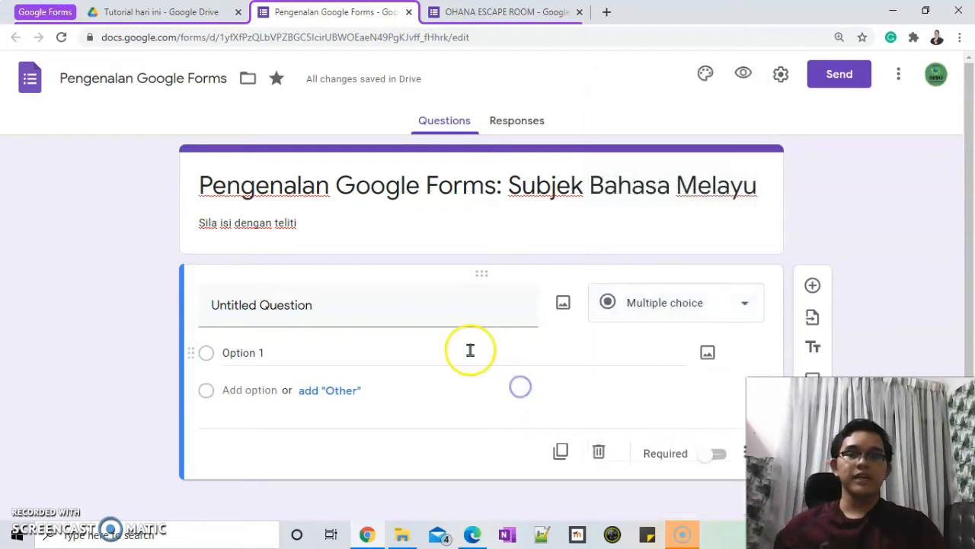
# - Replace the untitled question's text with "Haiwan apakah yang berkaki empat?"
pyautogui.click(369, 307)
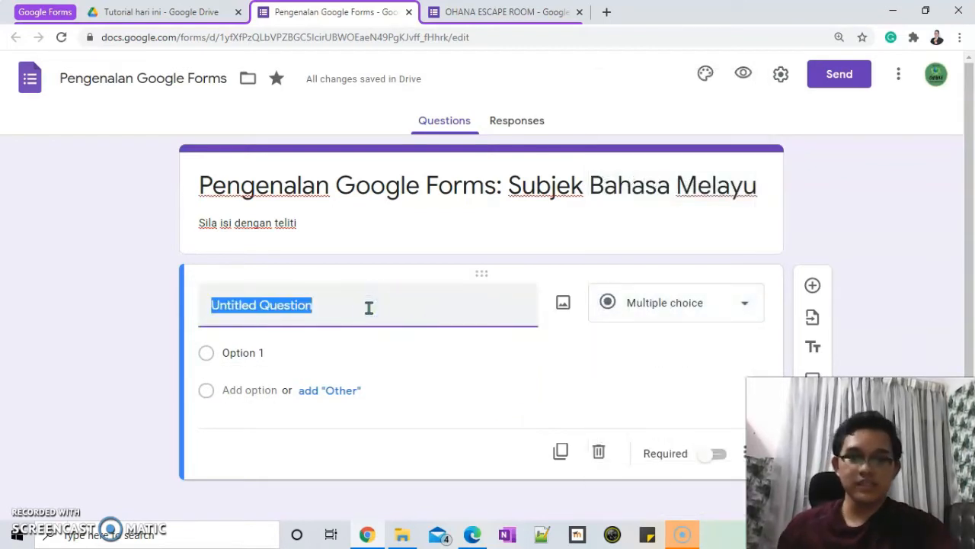
pyautogui.press('BackSpace')
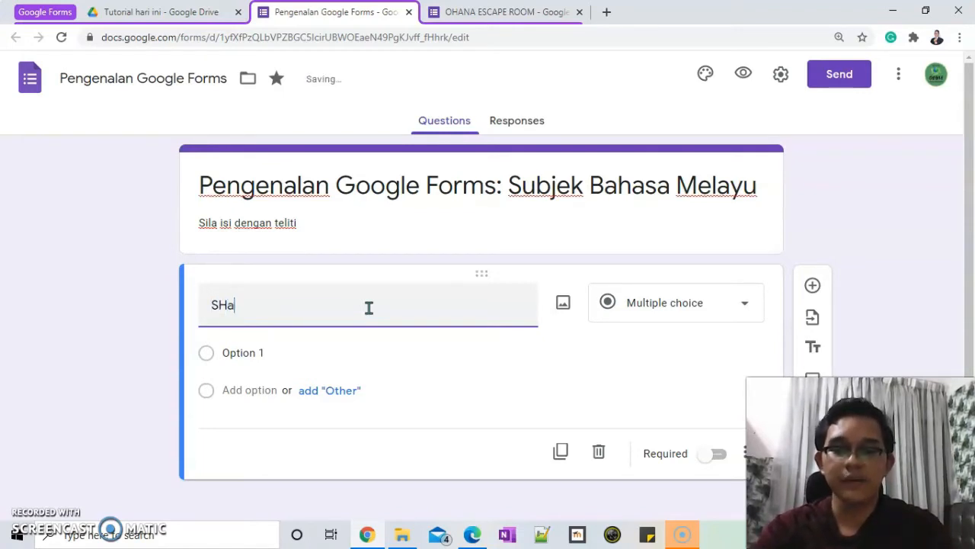
pyautogui.press('BackSpace')
pyautogui.press('BackSpace')
pyautogui.press('BackSpace')
pyautogui.press('BackSpace')
pyautogui.press('BackSpace')
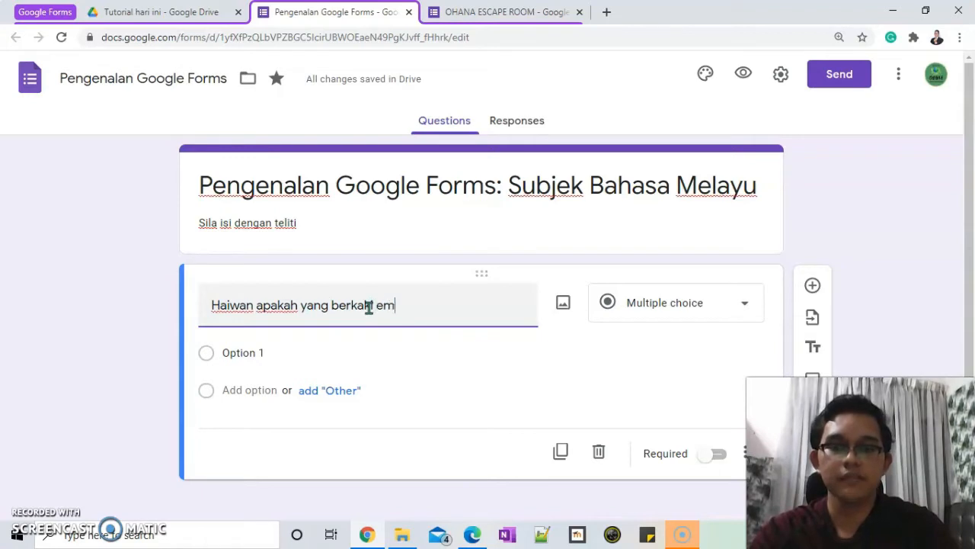
pyautogui.click(496, 353)
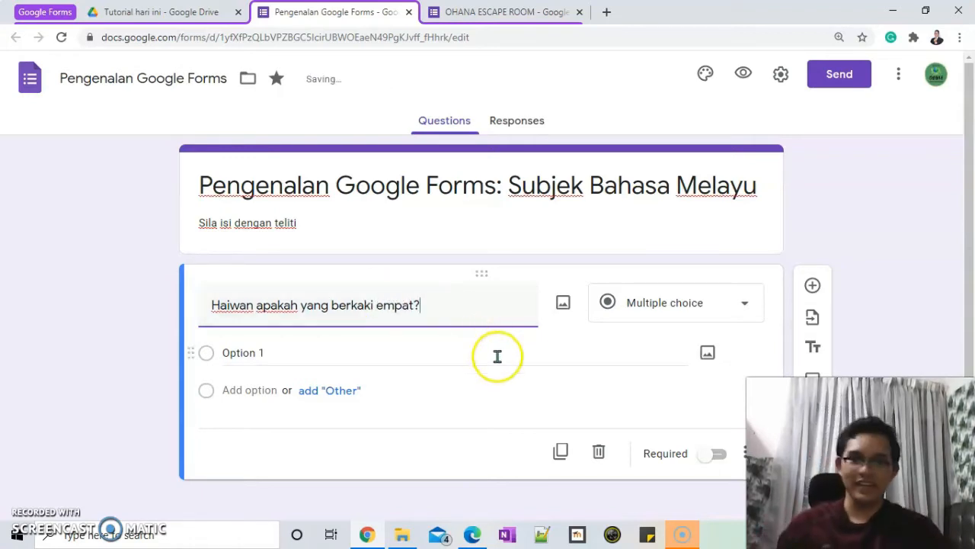
pyautogui.click(499, 405)
pyautogui.click(642, 272)
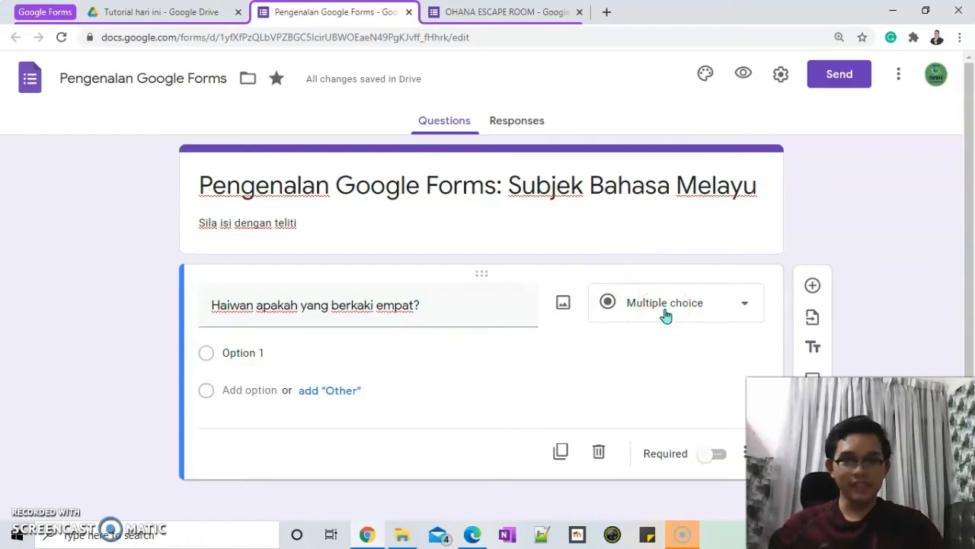
# - Fill in the multiple-choice answers Ayam, Itik, Kucing and Burung for the four-legged animal question
pyautogui.click(267, 357)
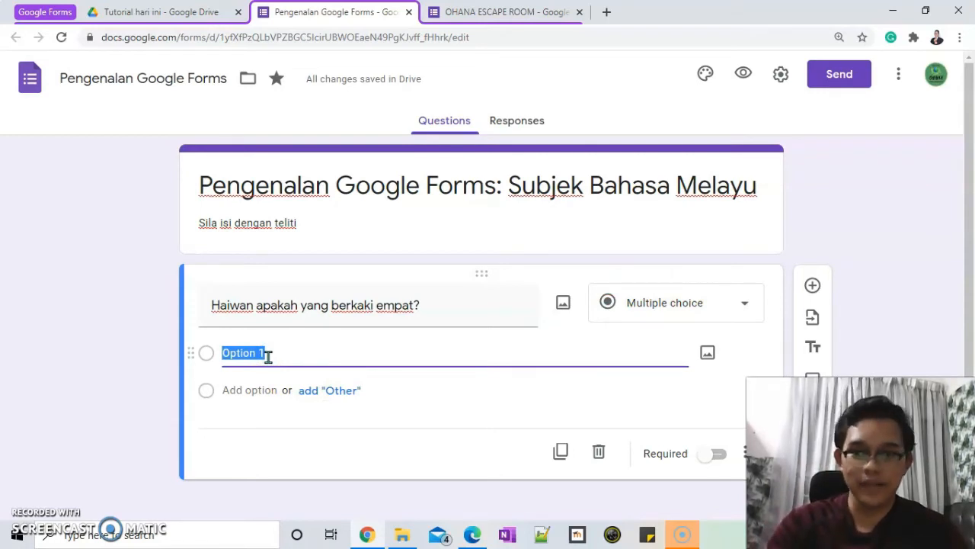
pyautogui.write('A')
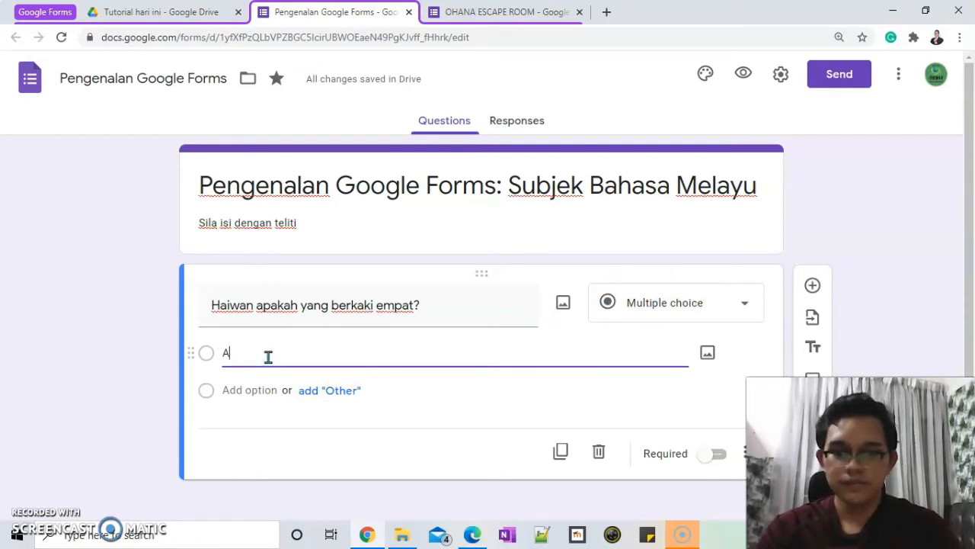
pyautogui.write('yam')
pyautogui.press('Return')
pyautogui.press('BackSpace')
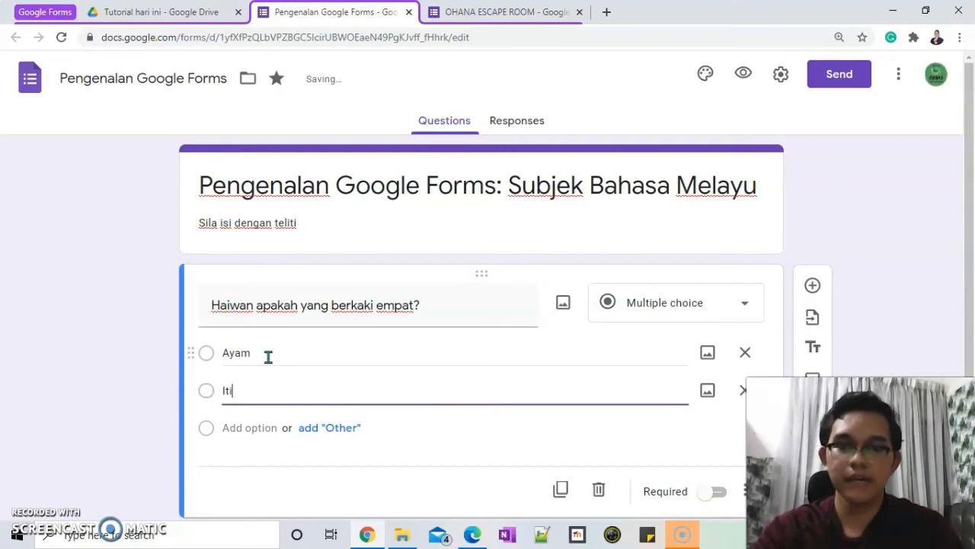
pyautogui.write('Itik')
pyautogui.press('Return')
pyautogui.write('Kucing')
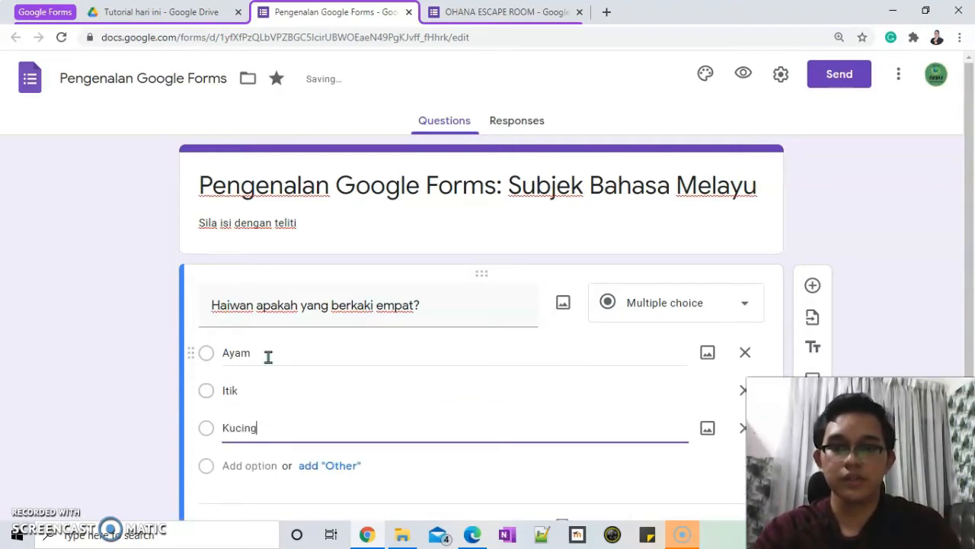
pyautogui.press('Return')
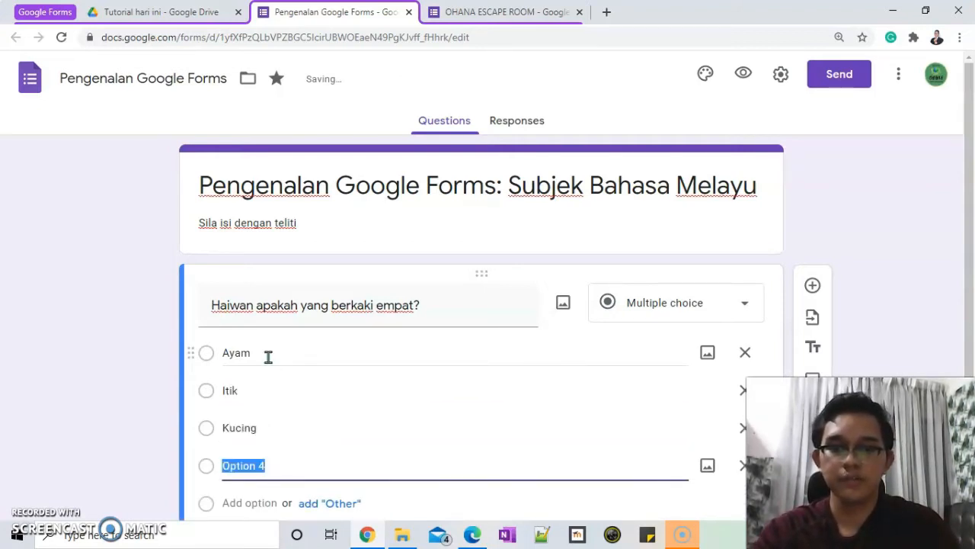
pyautogui.write('Burung')
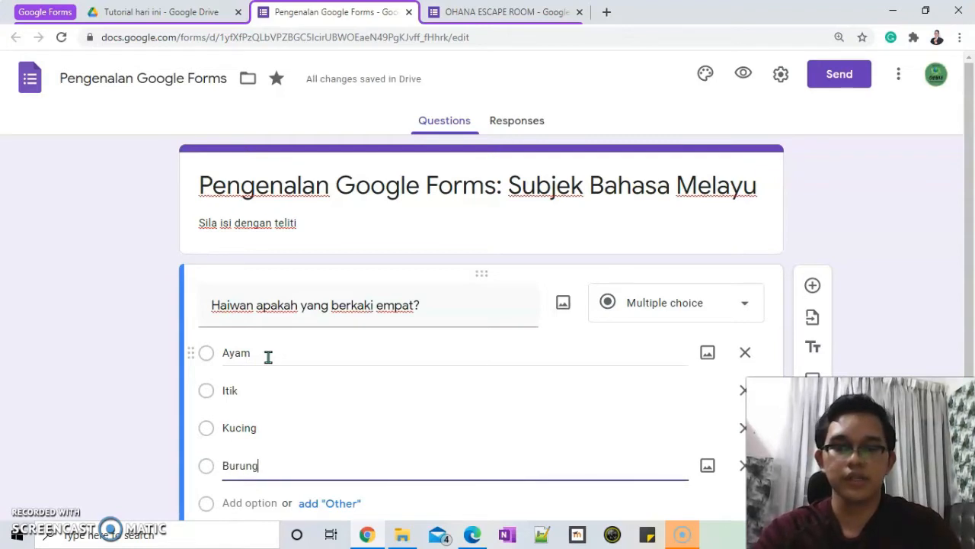
pyautogui.click(130, 344)
pyautogui.click(407, 314)
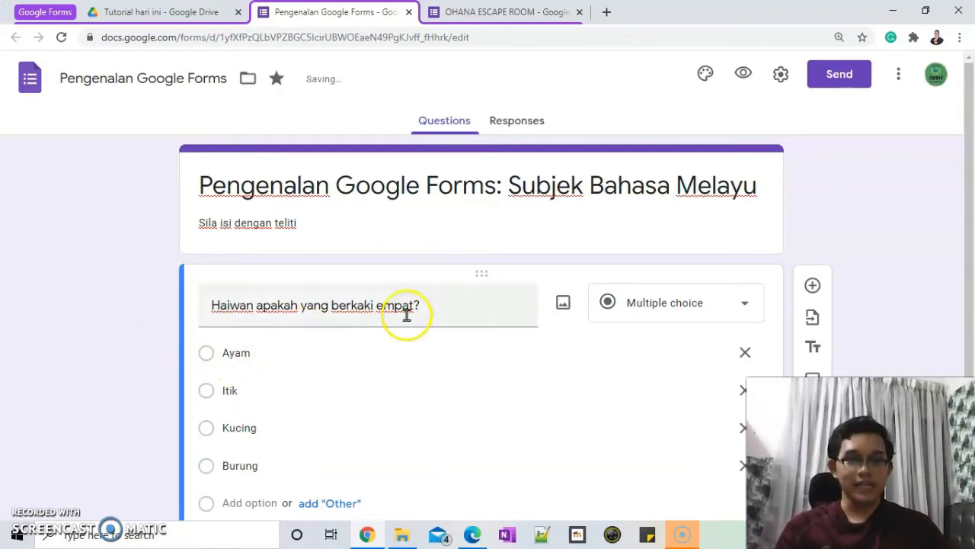
# - Preview the form as a respondent and submit a response with Kucing as the answer
pyautogui.scroll(-3, 407, 314)
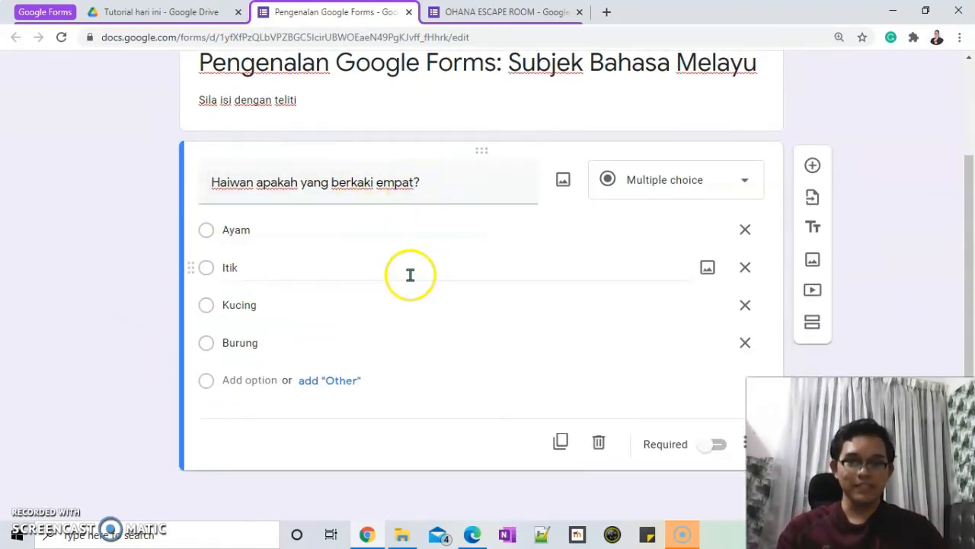
pyautogui.scroll(3, 327, 229)
pyautogui.click(747, 75)
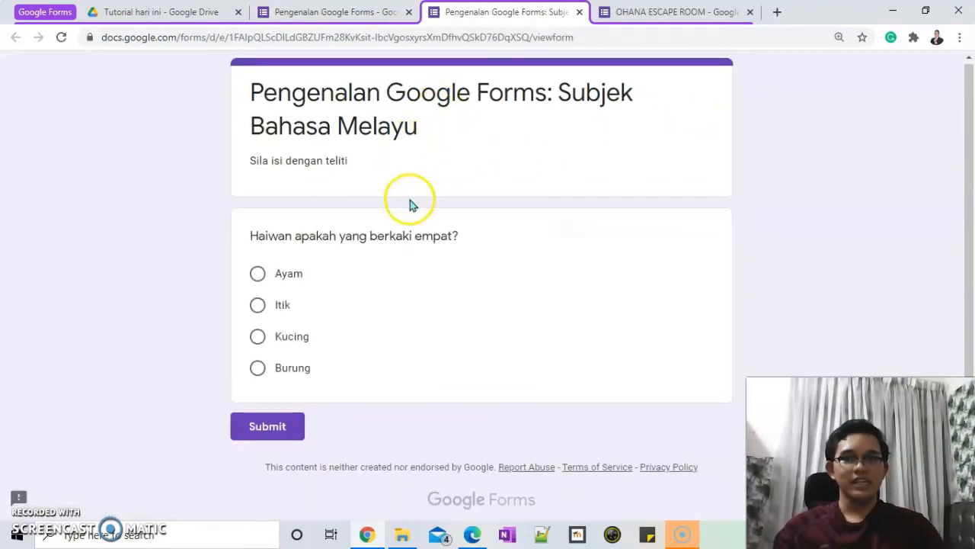
pyautogui.scroll(-1, 409, 204)
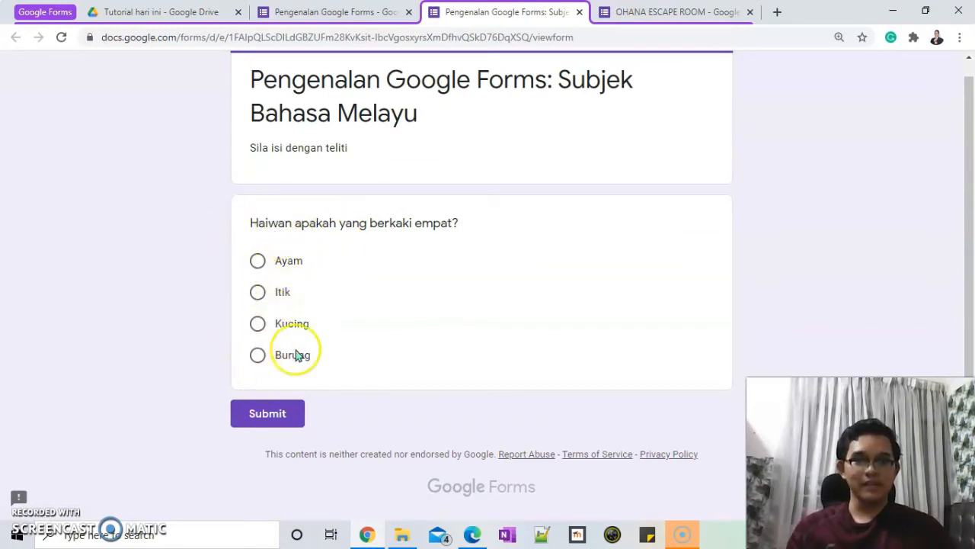
pyautogui.click(259, 323)
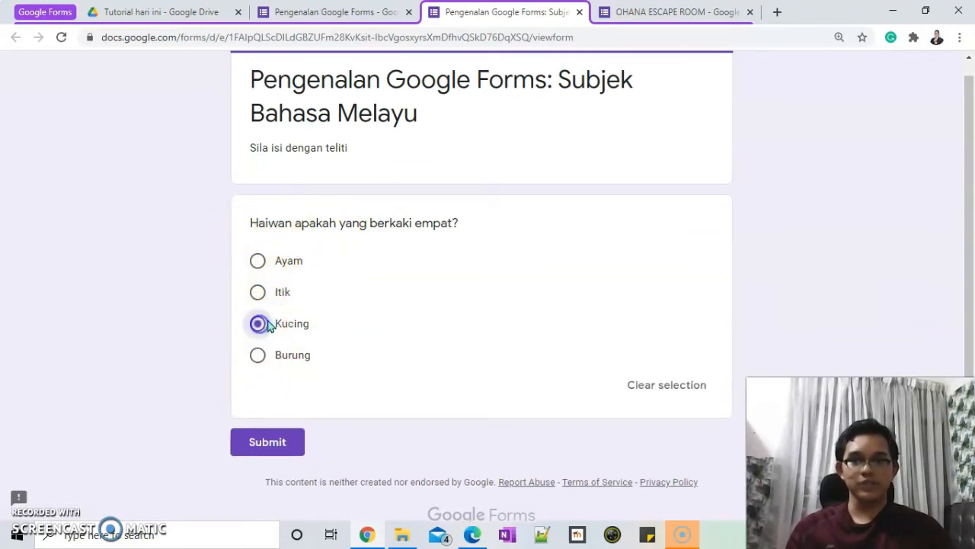
pyautogui.click(292, 442)
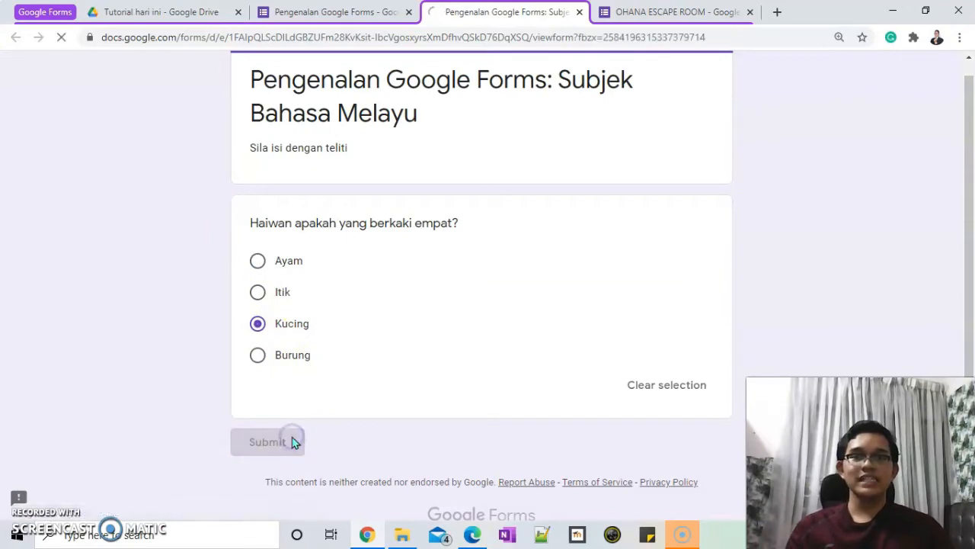
pyautogui.click(287, 173)
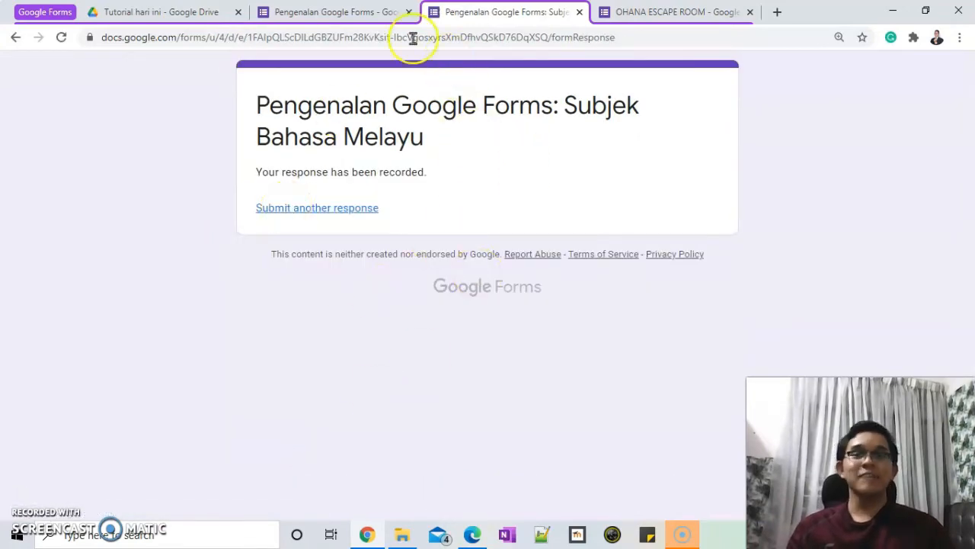
# - Back in the form editor, change the four-legged animal question to Checkboxes and add a fifth answer, Lembu
pyautogui.click(381, 12)
pyautogui.scroll(-2, 327, 211)
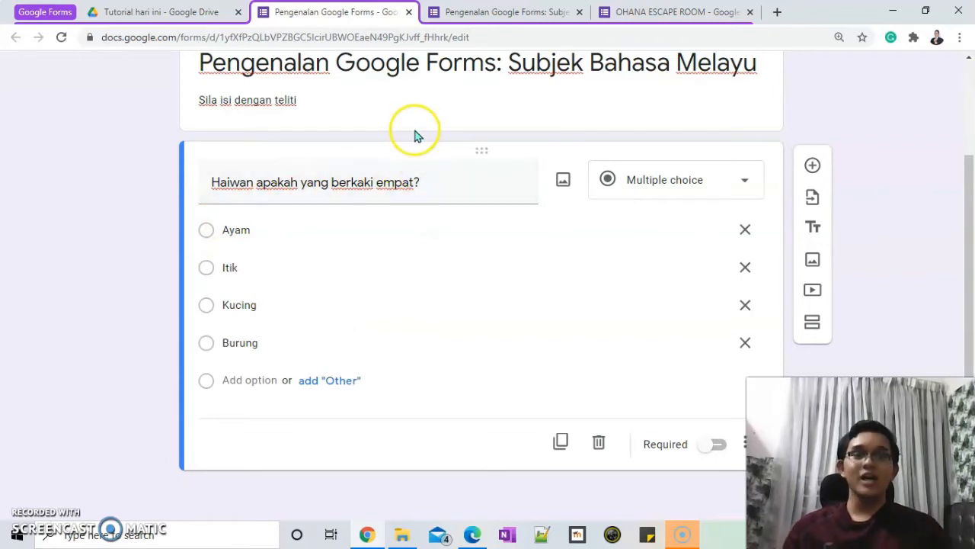
pyautogui.click(642, 189)
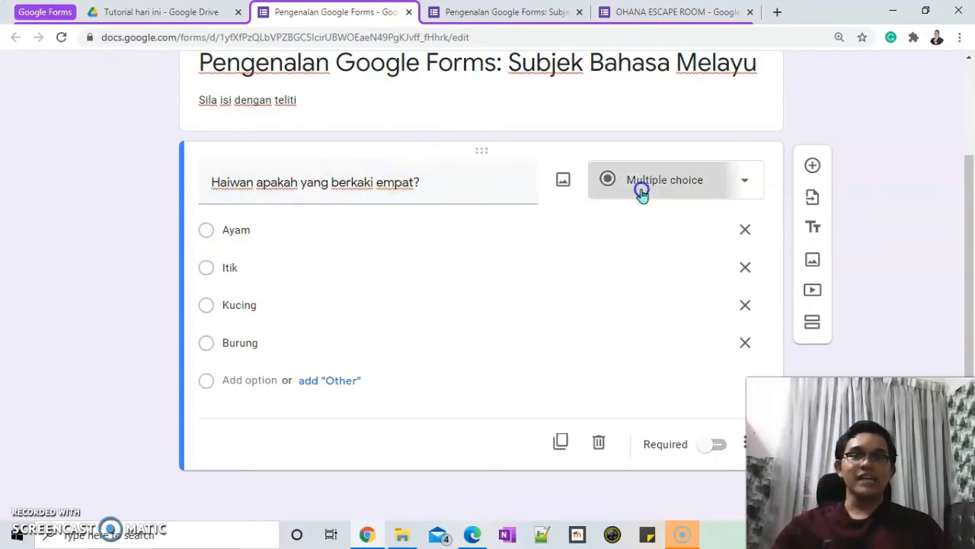
pyautogui.click(674, 221)
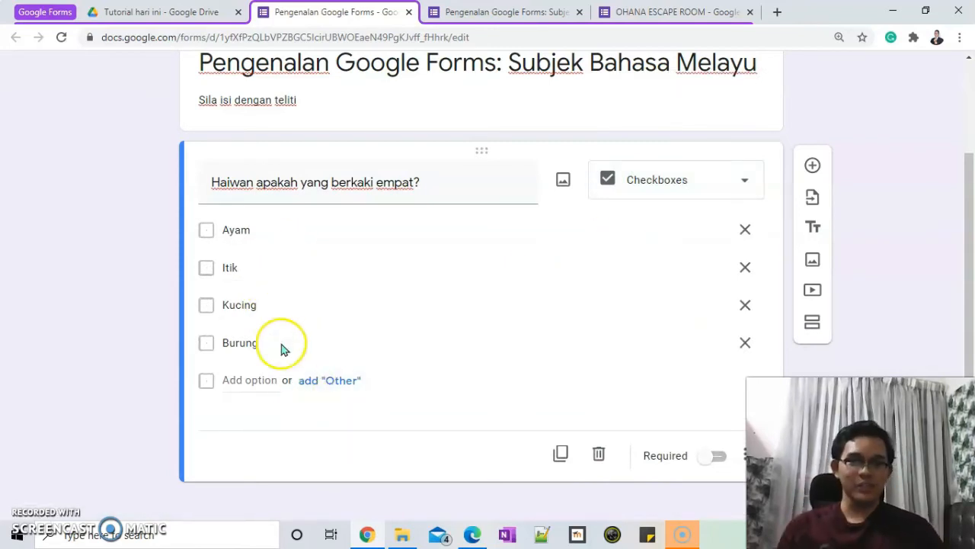
pyautogui.click(268, 379)
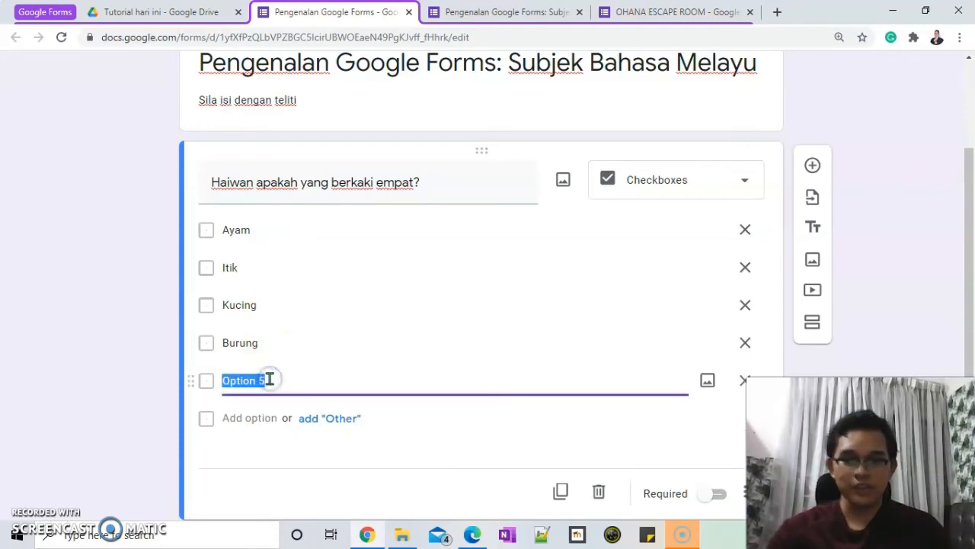
pyautogui.write('Lembu')
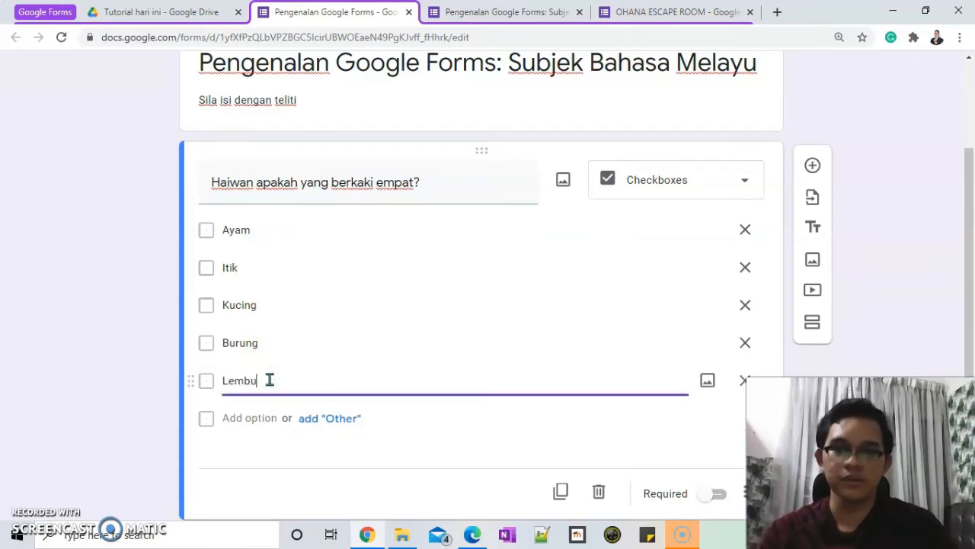
pyautogui.click(6, 298)
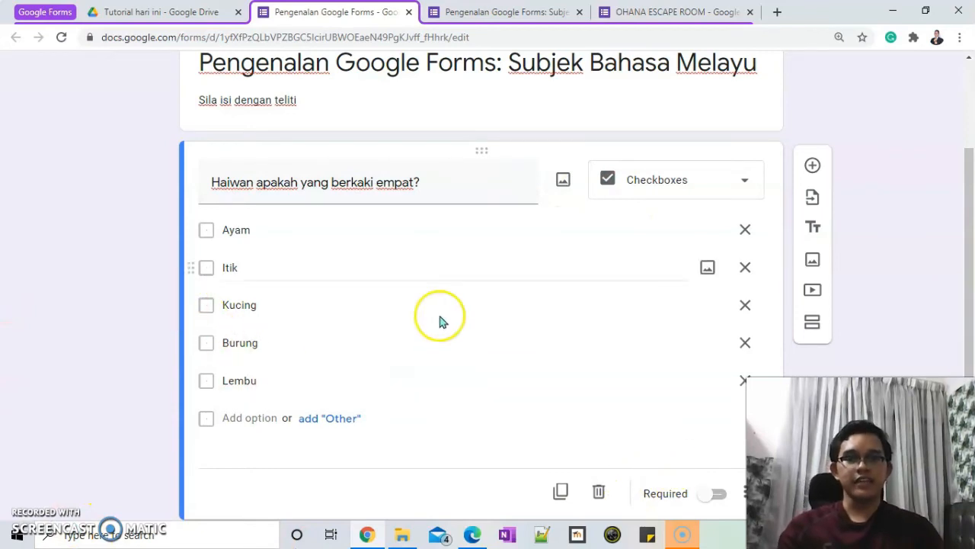
# - Preview the form as a respondent and submit a response with both Kucing and Lembu selected
pyautogui.scroll(2, 440, 322)
pyautogui.click(730, 84)
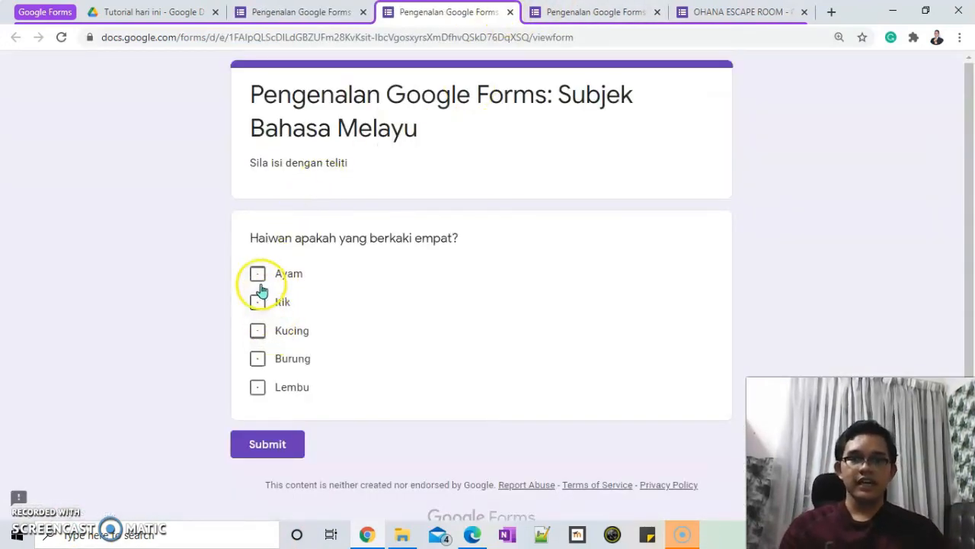
pyautogui.click(259, 333)
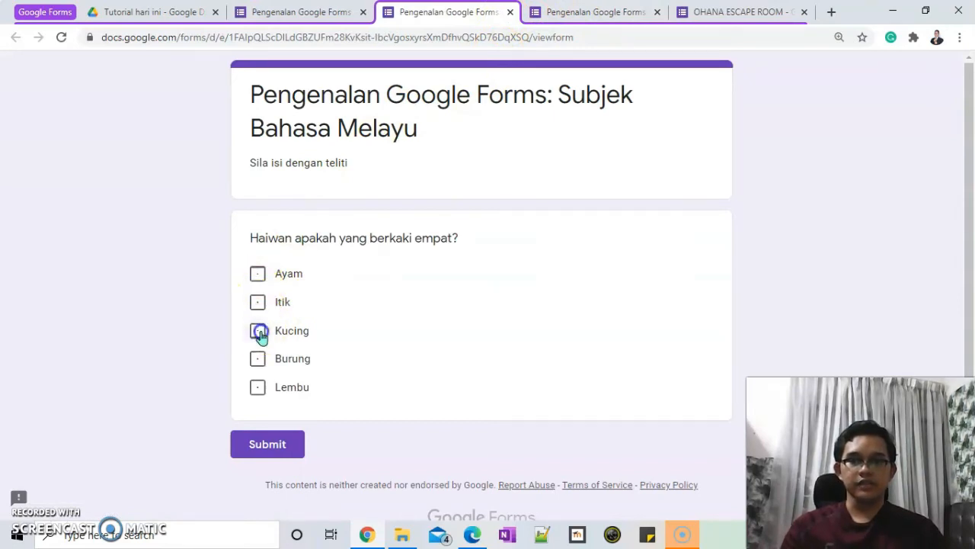
pyautogui.click(259, 388)
pyautogui.click(269, 444)
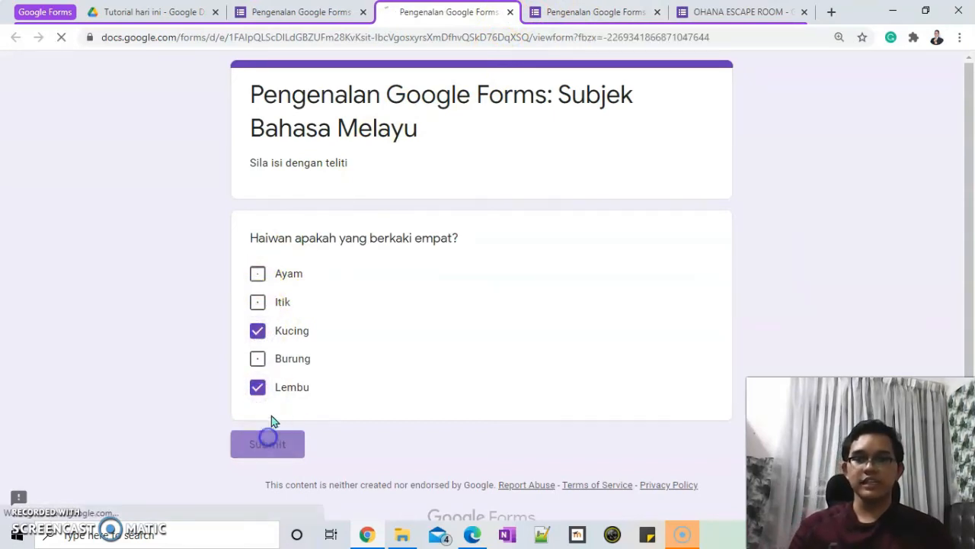
# - Close the two preview tabs and return to the form editor
pyautogui.click(512, 13)
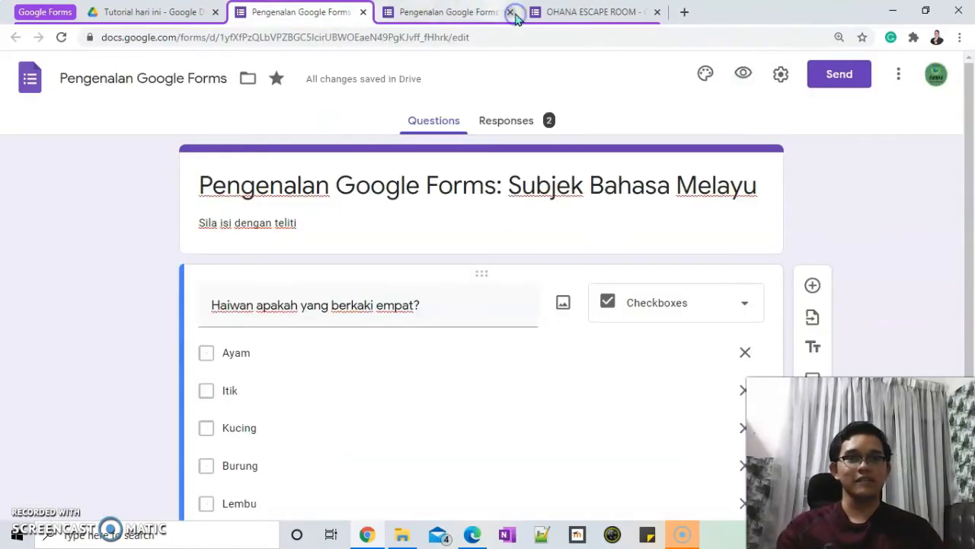
pyautogui.click(518, 12)
pyautogui.click(512, 11)
pyautogui.click(330, 10)
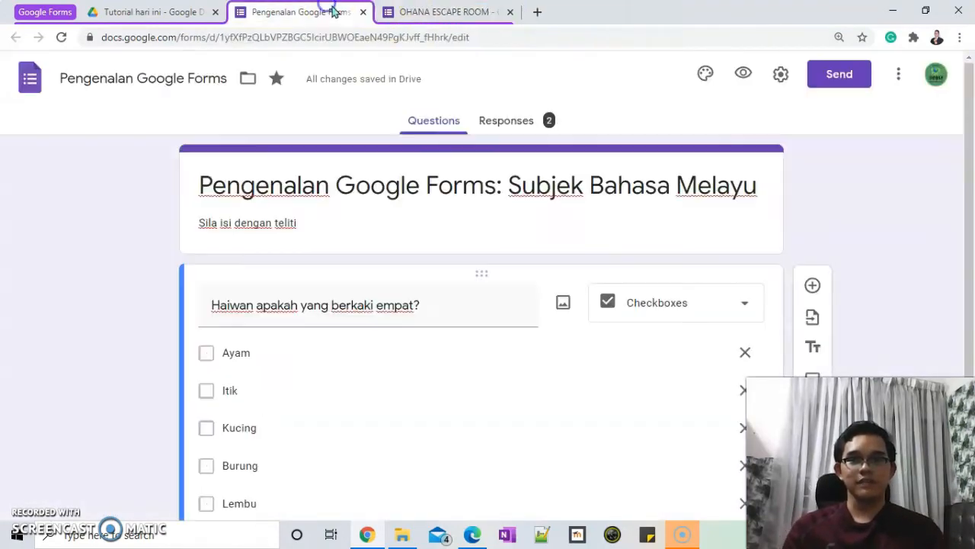
# - Change the animal question's type to Dropdown and delete the Lembu answer
pyautogui.scroll(-1, 407, 270)
pyautogui.scroll(-2, 407, 269)
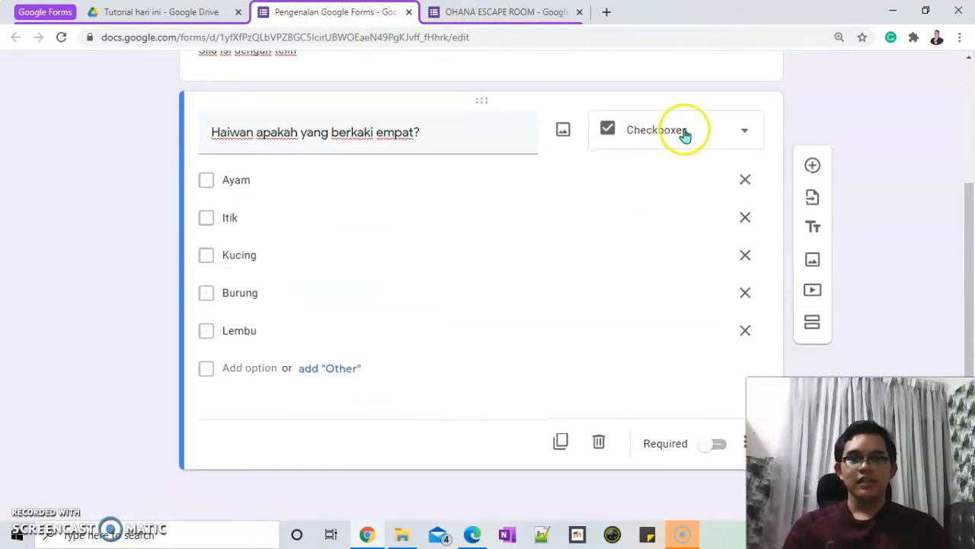
pyautogui.click(684, 132)
pyautogui.click(681, 218)
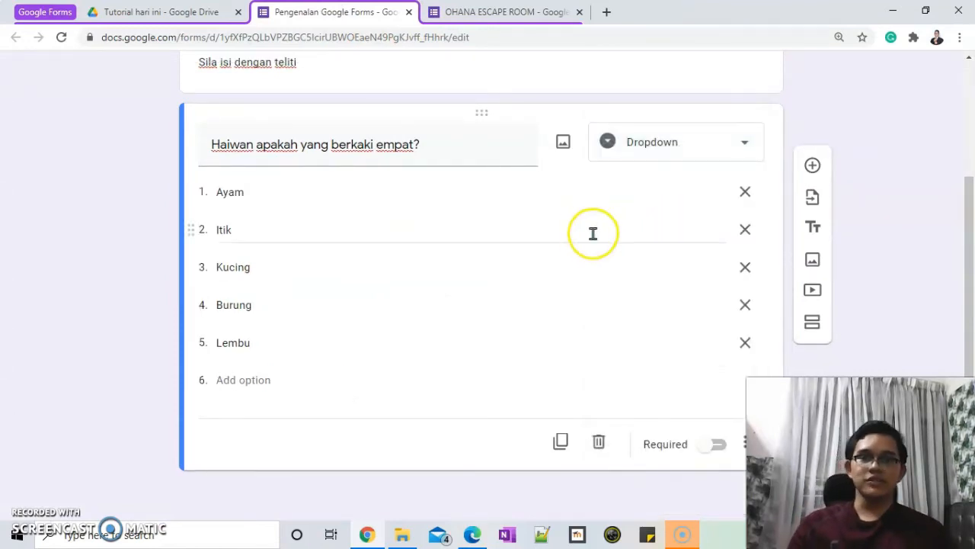
pyautogui.click(745, 342)
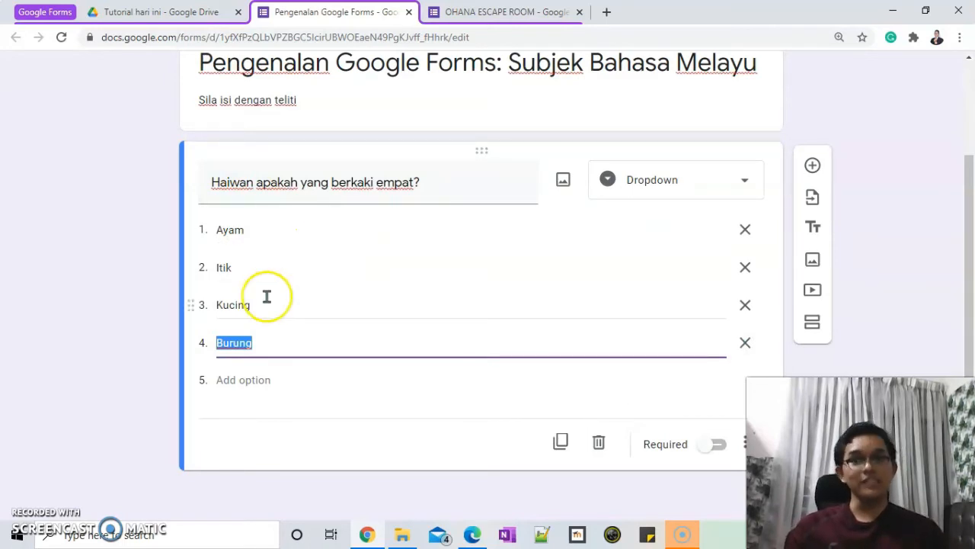
# - Preview the dropdown question as a respondent and submit a response with Kucing chosen
pyautogui.scroll(2, 449, 67)
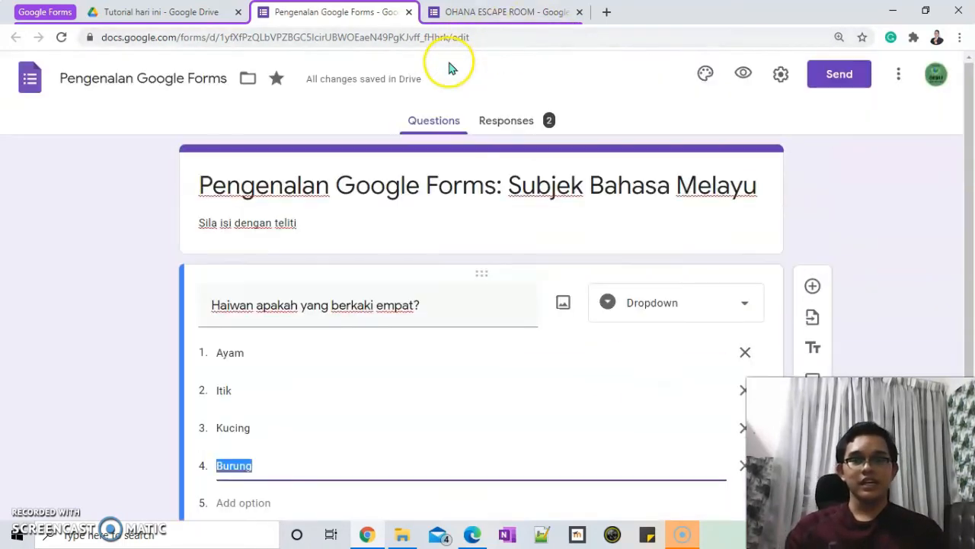
pyautogui.click(743, 75)
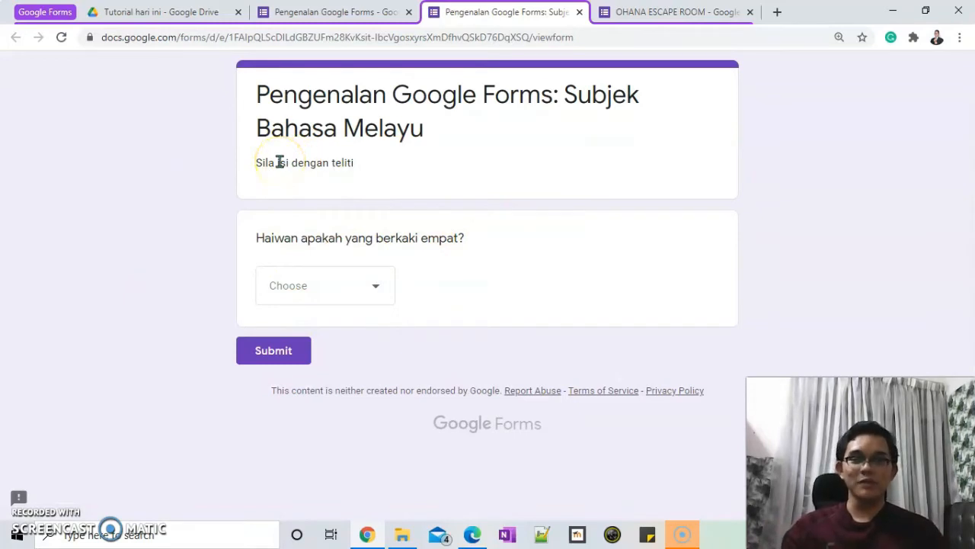
pyautogui.click(354, 284)
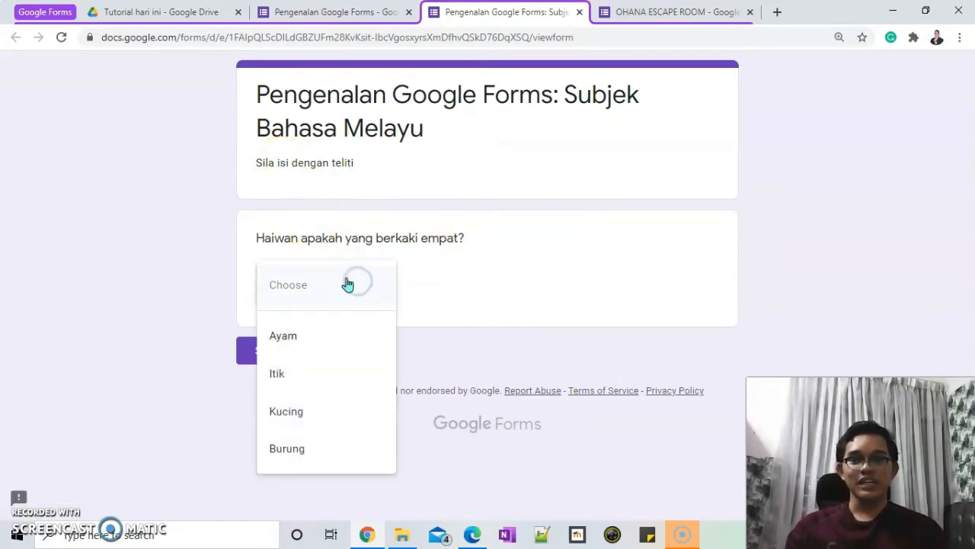
pyautogui.click(328, 425)
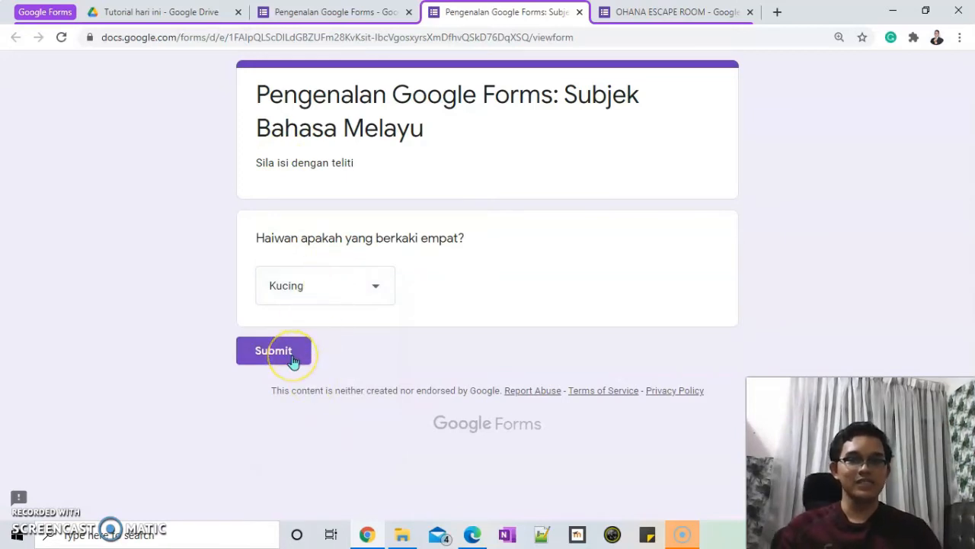
pyautogui.click(293, 358)
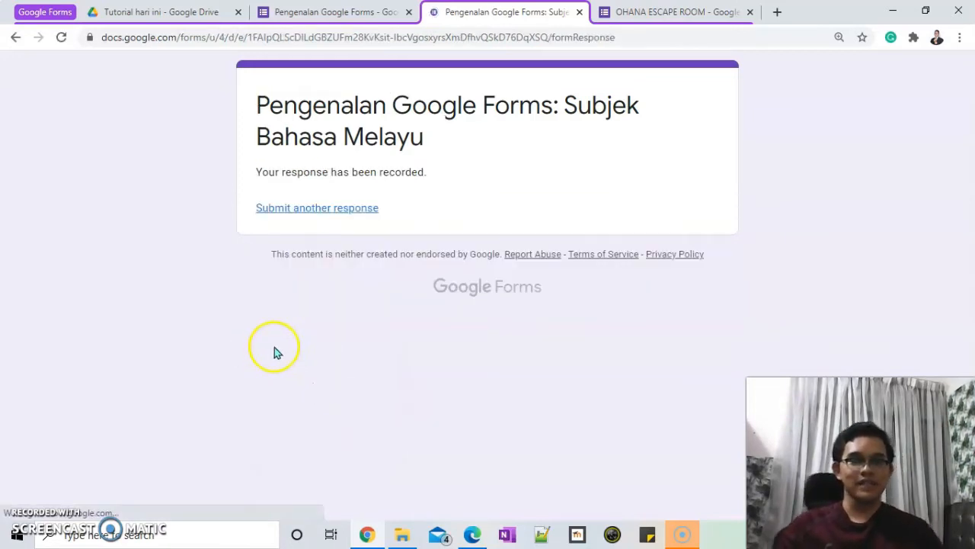
# - Return to the form editor and change the animal question's type to Short answer
pyautogui.click(349, 15)
pyautogui.scroll(-2, 342, 307)
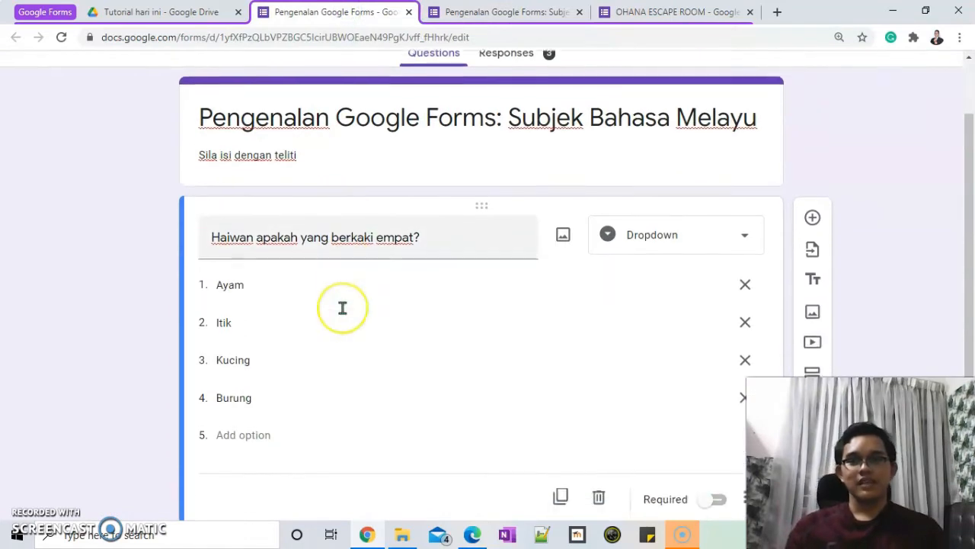
pyautogui.click(644, 181)
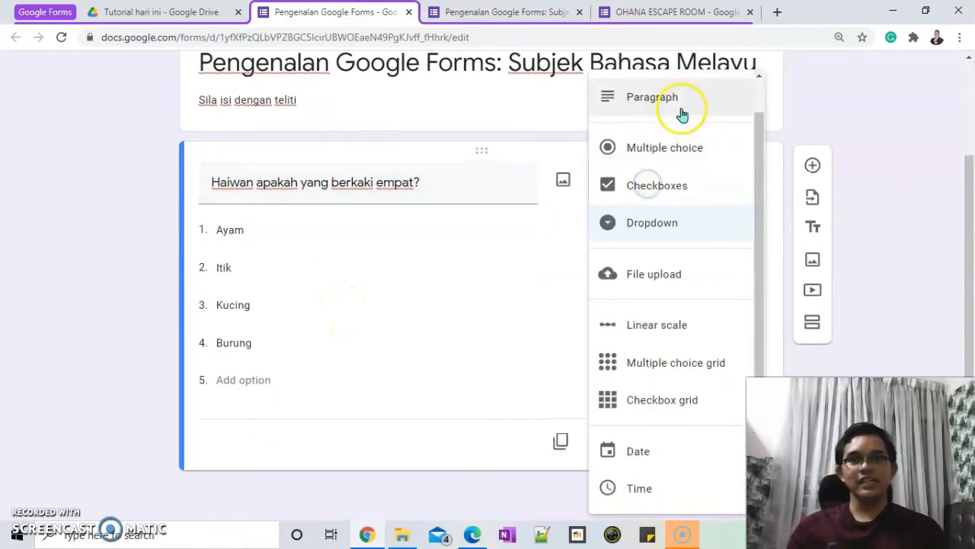
pyautogui.scroll(1, 684, 144)
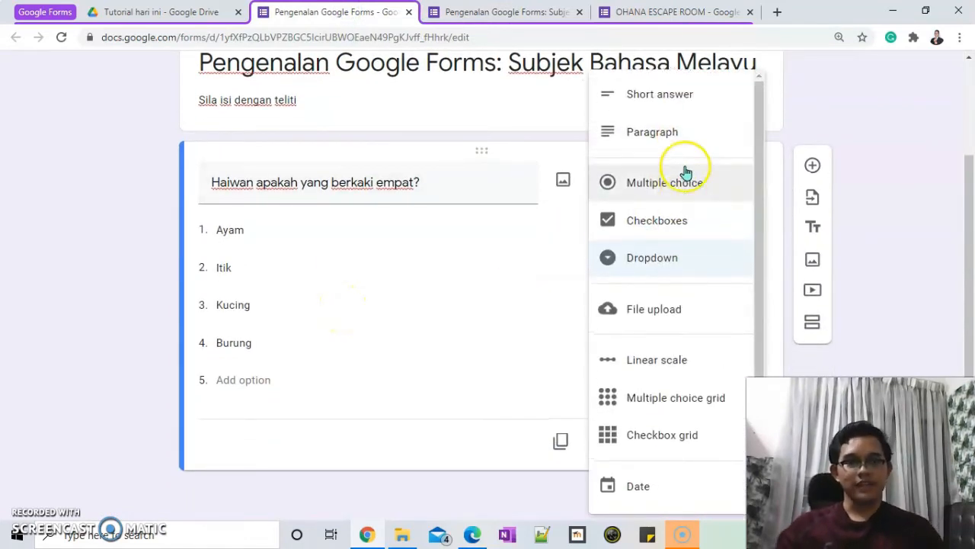
pyautogui.click(675, 111)
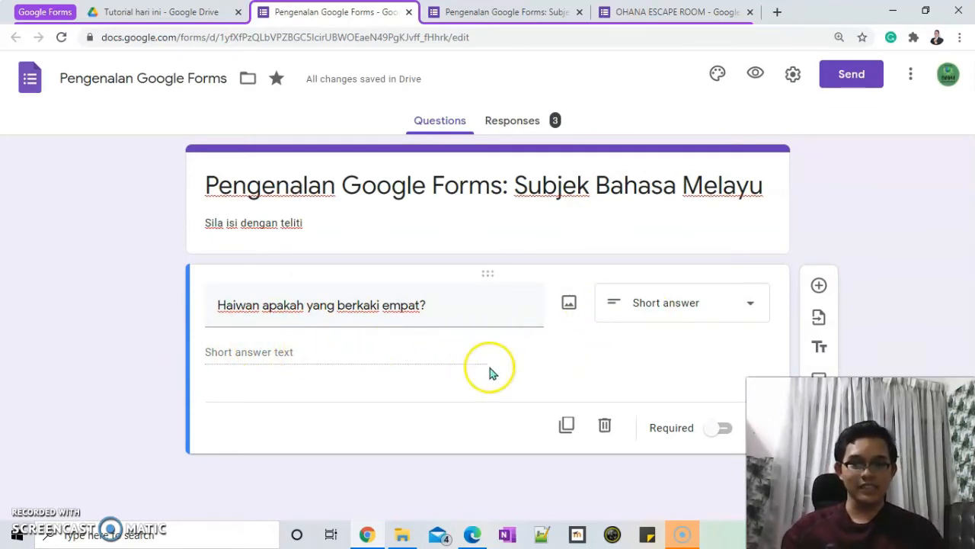
# - Try the Paragraph type on the animal question and restore it to Short answer
pyautogui.click(650, 312)
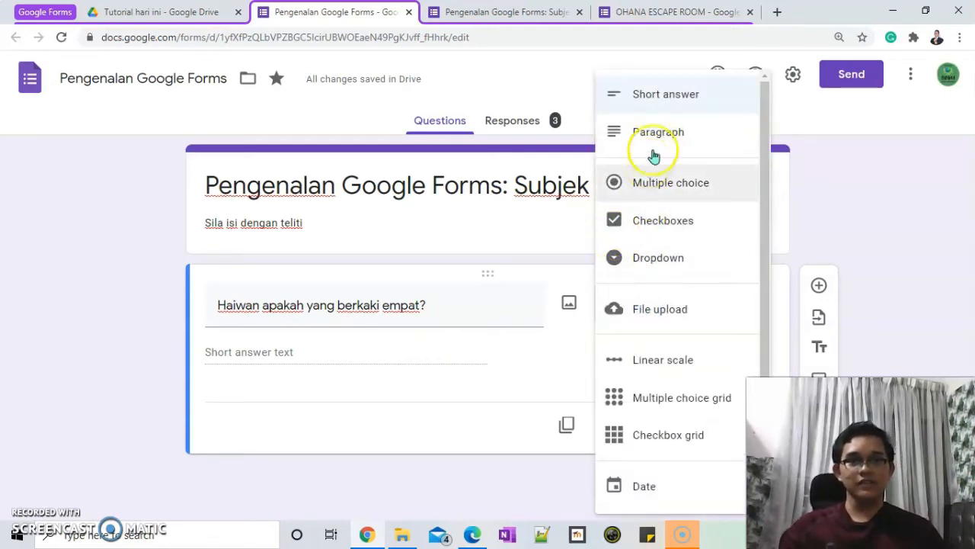
pyautogui.click(655, 135)
pyautogui.click(695, 306)
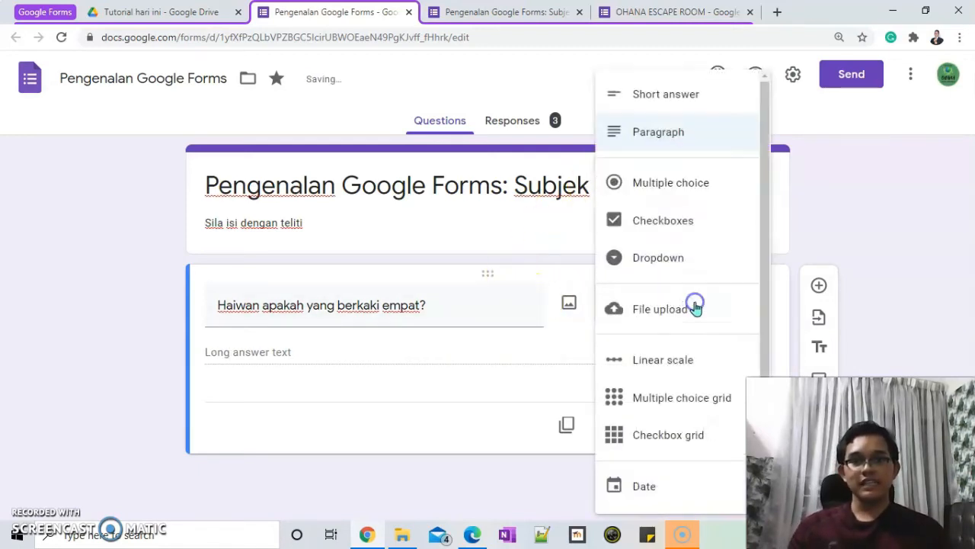
pyautogui.click(660, 97)
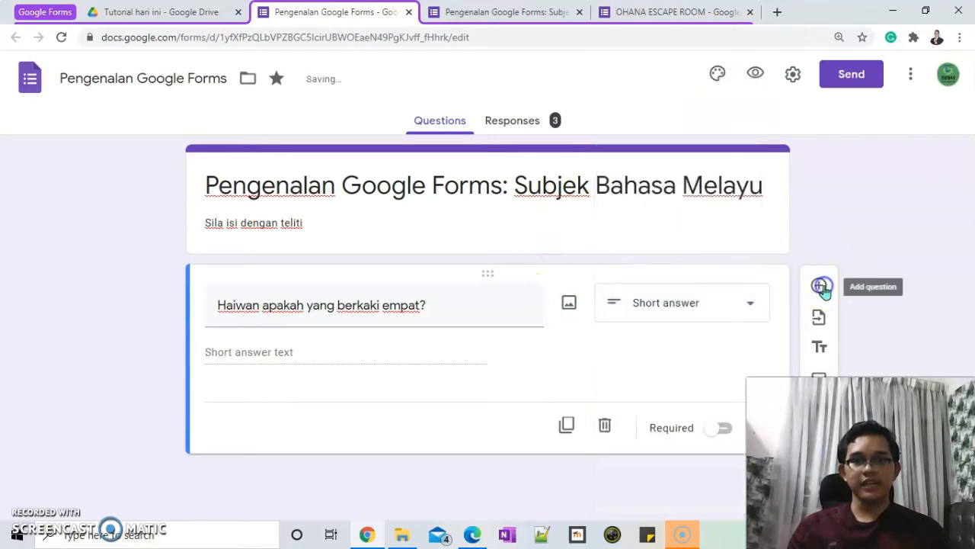
pyautogui.click(821, 287)
pyautogui.click(361, 294)
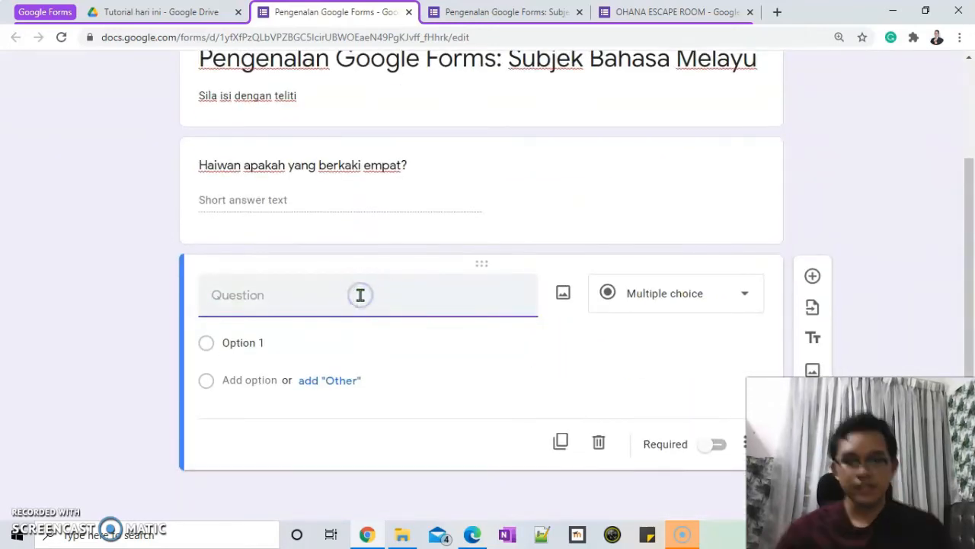
pyautogui.click(602, 443)
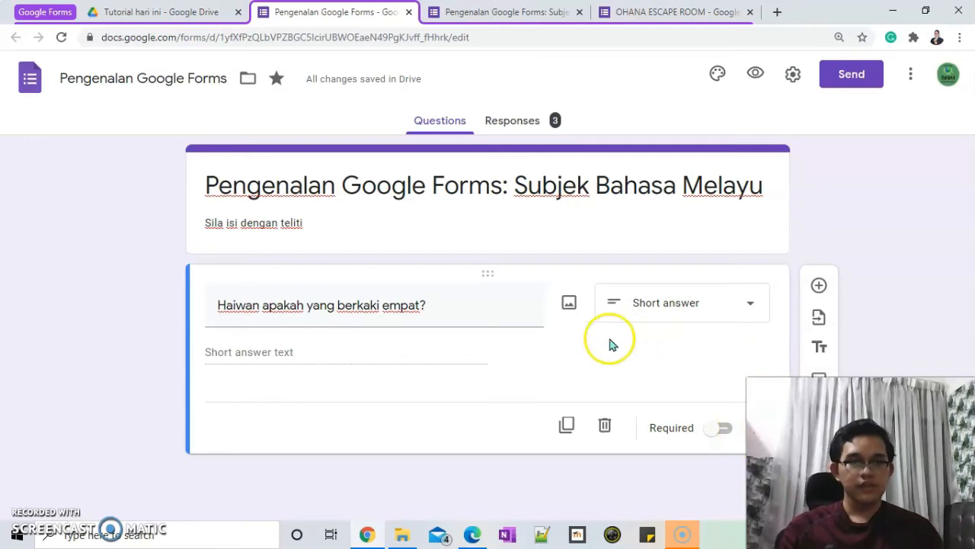
# - Add a second question reading "Haiwan apakah yang berkaki empat?" and set its type to Paragraph
pyautogui.click(818, 286)
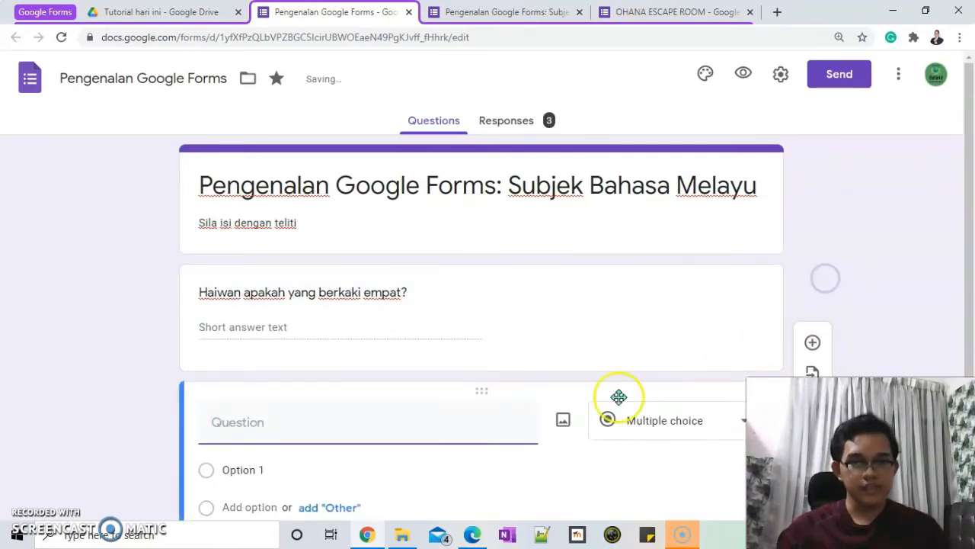
pyautogui.click(329, 295)
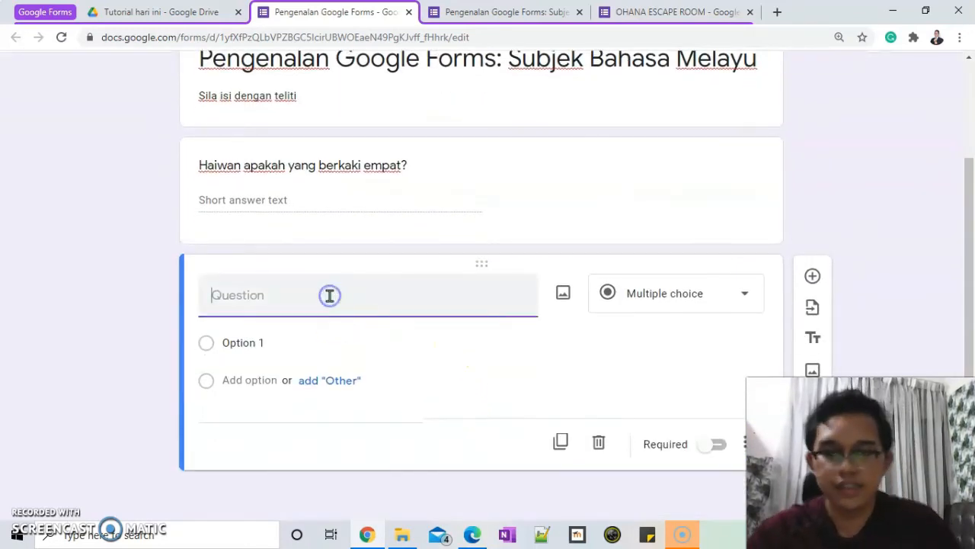
pyautogui.write('Hi')
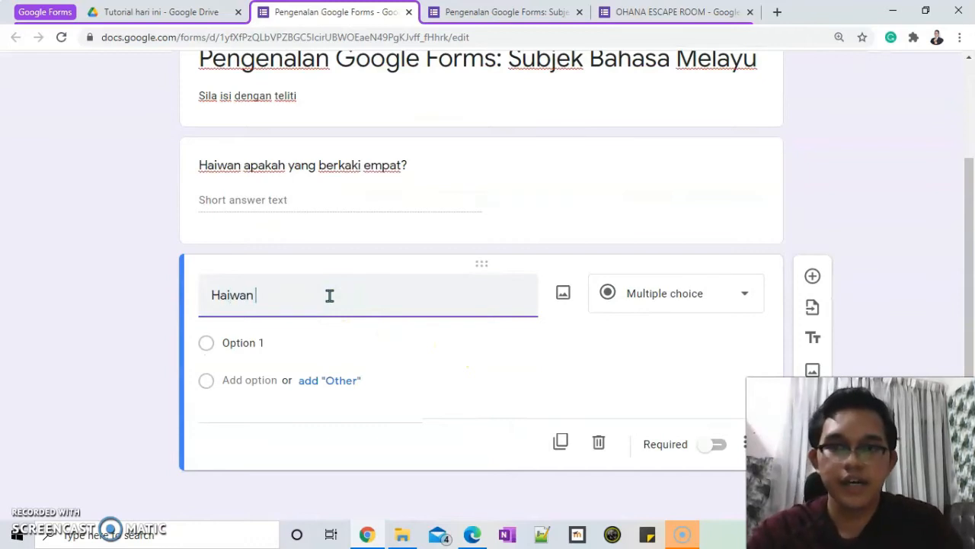
pyautogui.write('iwan apakah yang berkaki empat?')
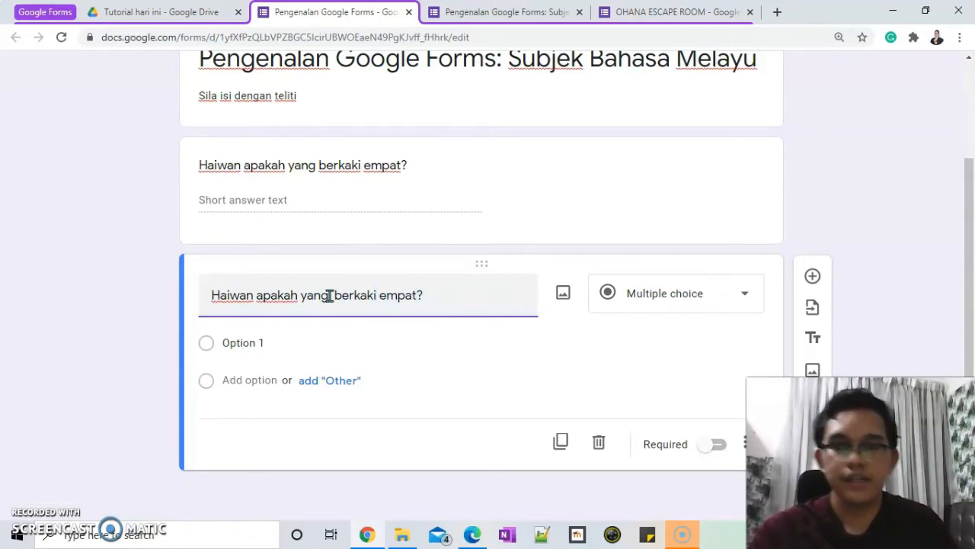
pyautogui.click(671, 297)
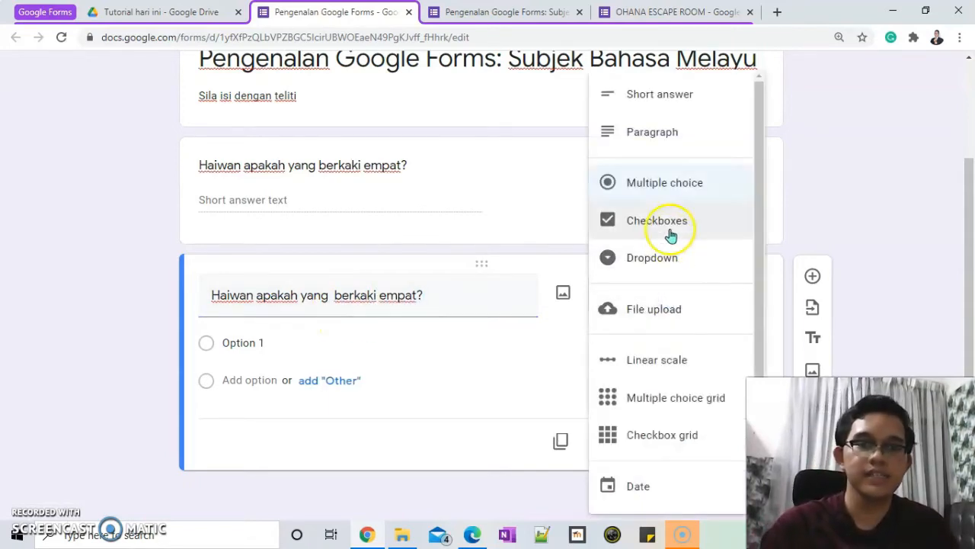
pyautogui.click(676, 141)
# - Preview the form as a respondent and fill the short answer question with a long row of repeated L characters
pyautogui.scroll(2, 637, 183)
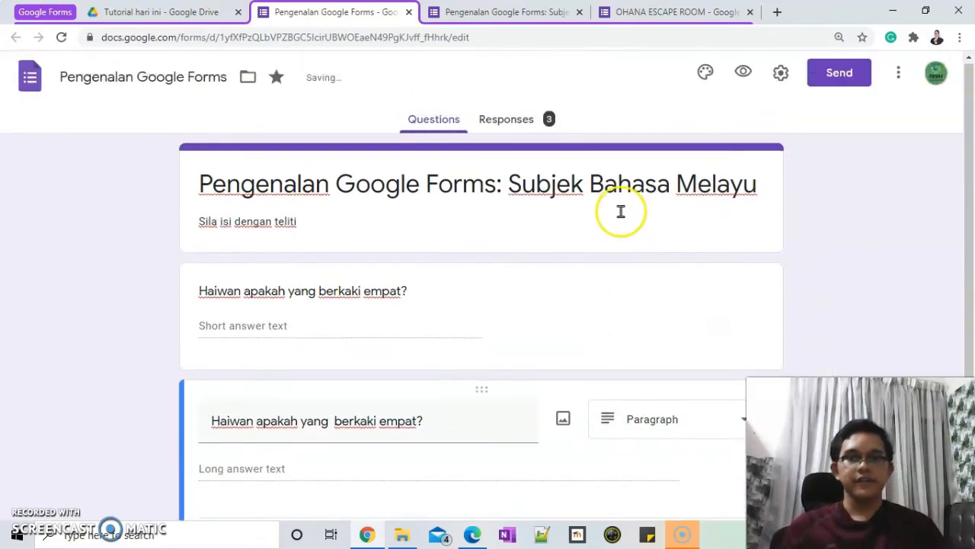
pyautogui.click(745, 72)
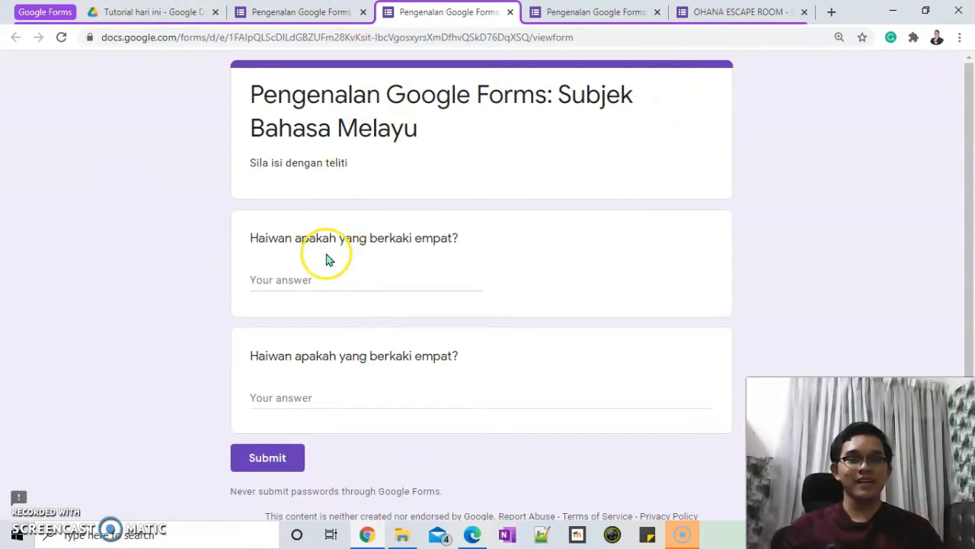
pyautogui.click(316, 281)
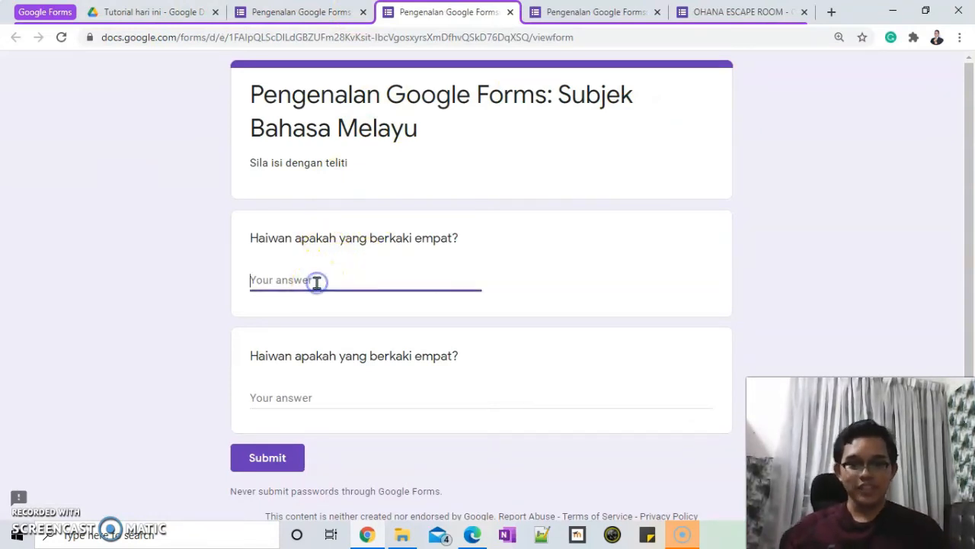
pyautogui.write('L')
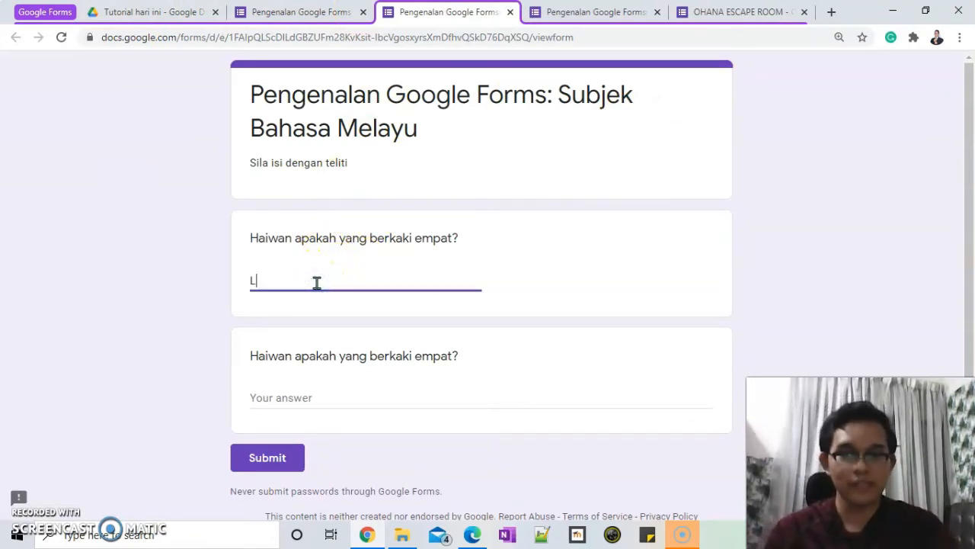
pyautogui.write('LLLLLLLLLLLLLLLLLLLLLLLLLLLLLLLLLLLL')
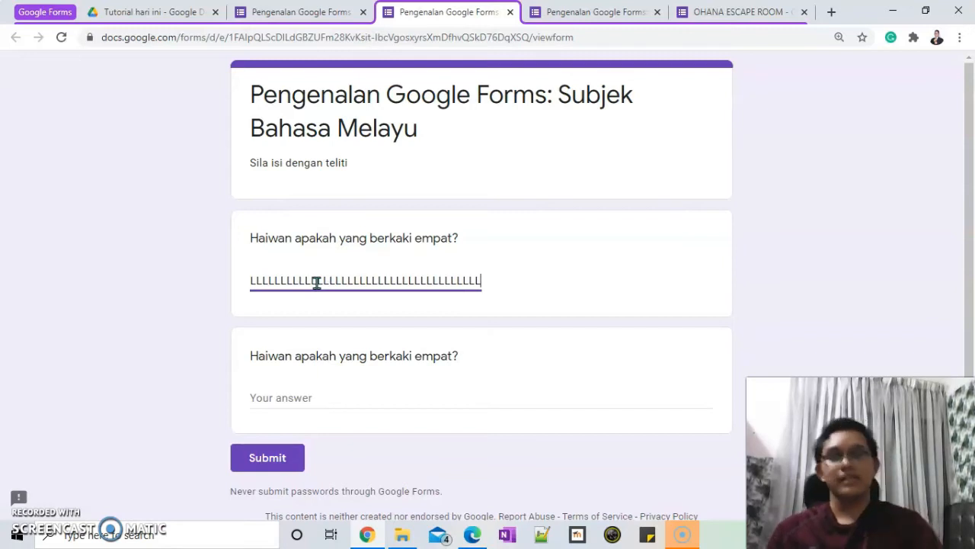
pyautogui.click(482, 281)
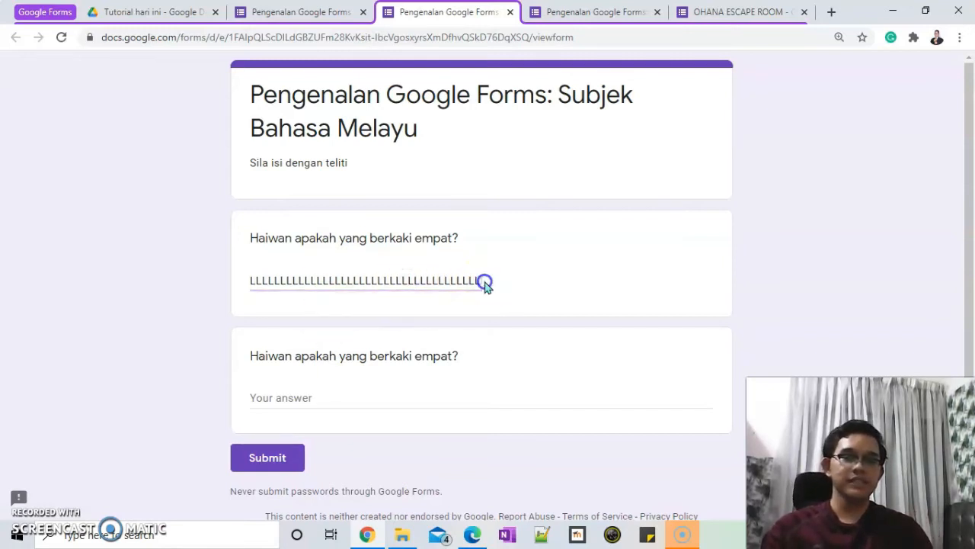
pyautogui.moveTo(481, 280); pyautogui.dragTo(247, 272)
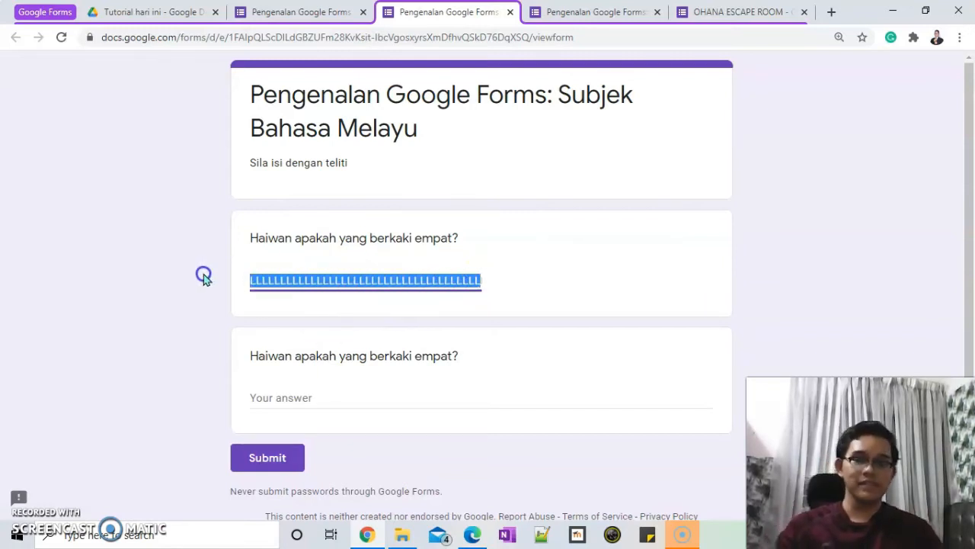
pyautogui.click(396, 279)
pyautogui.click(382, 289)
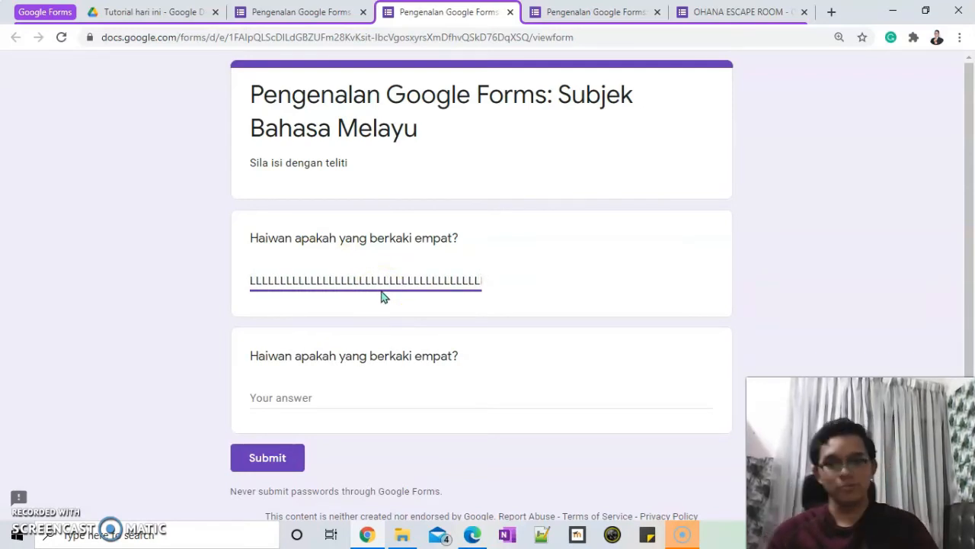
# - Fill the paragraph question in the preview with three lines of repeated L characters
pyautogui.click(344, 395)
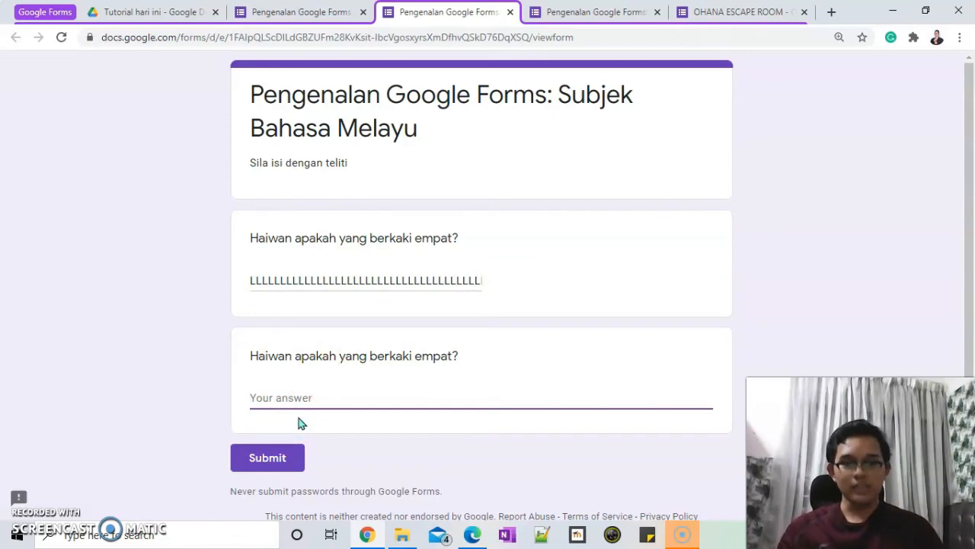
pyautogui.click(301, 11)
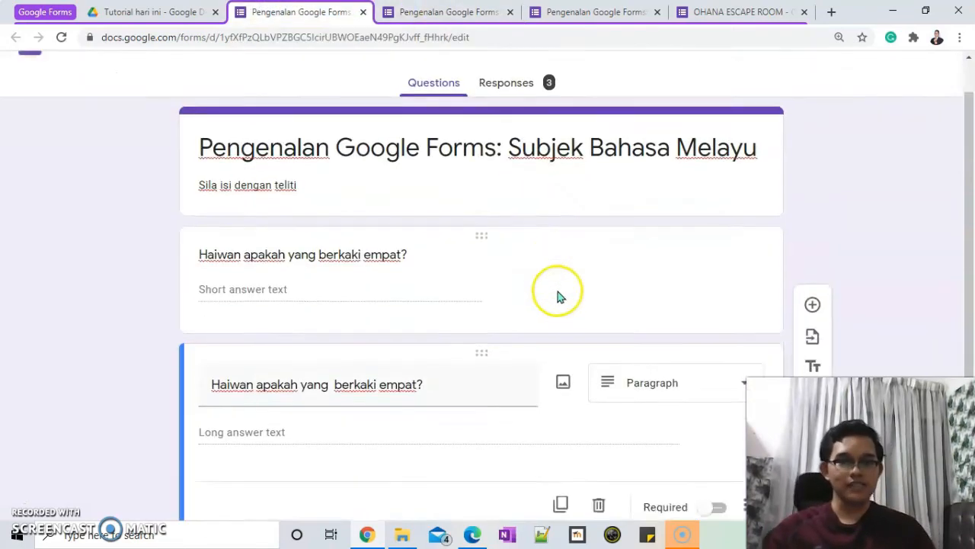
pyautogui.click(451, 11)
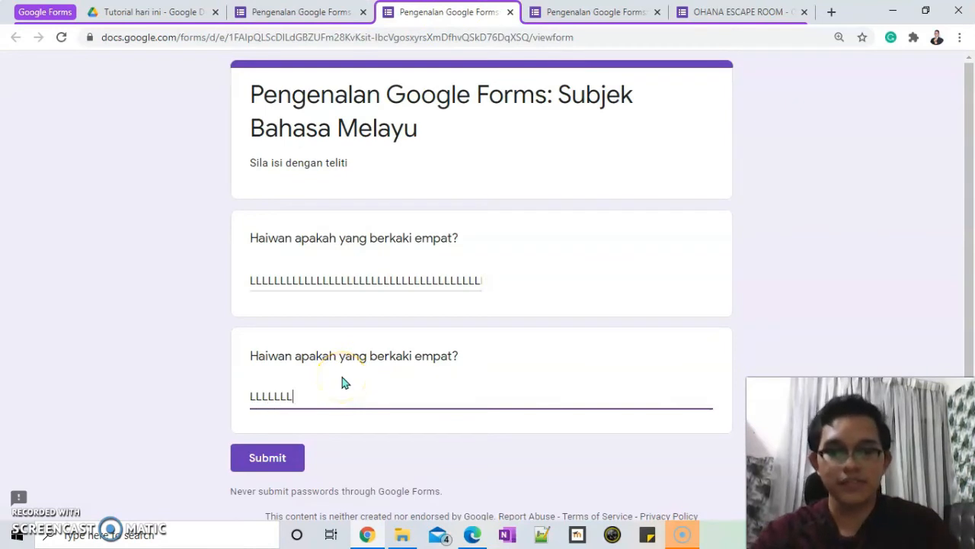
pyautogui.write('L')
pyautogui.press('Return')
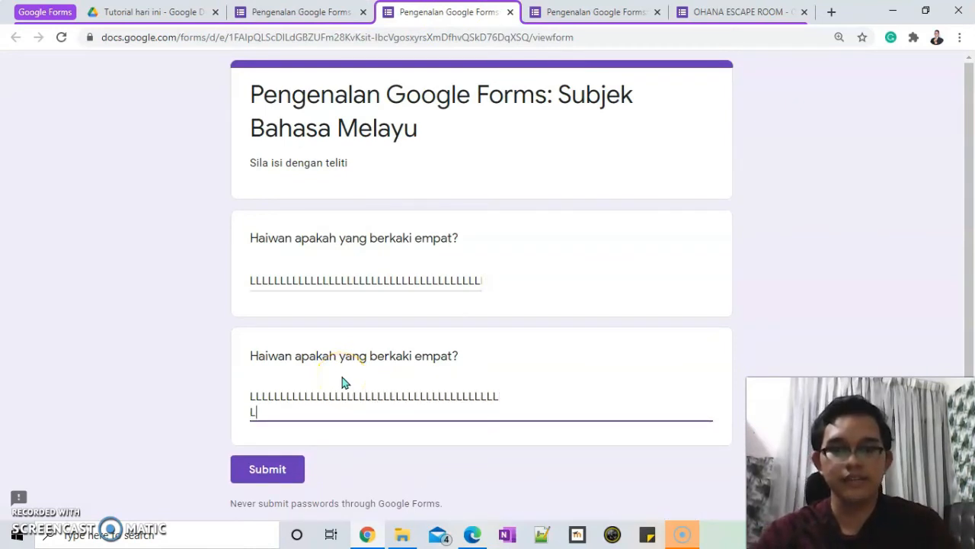
pyautogui.press('Return')
pyautogui.write('LLLLLLLLLLLL')
pyautogui.press('Return')
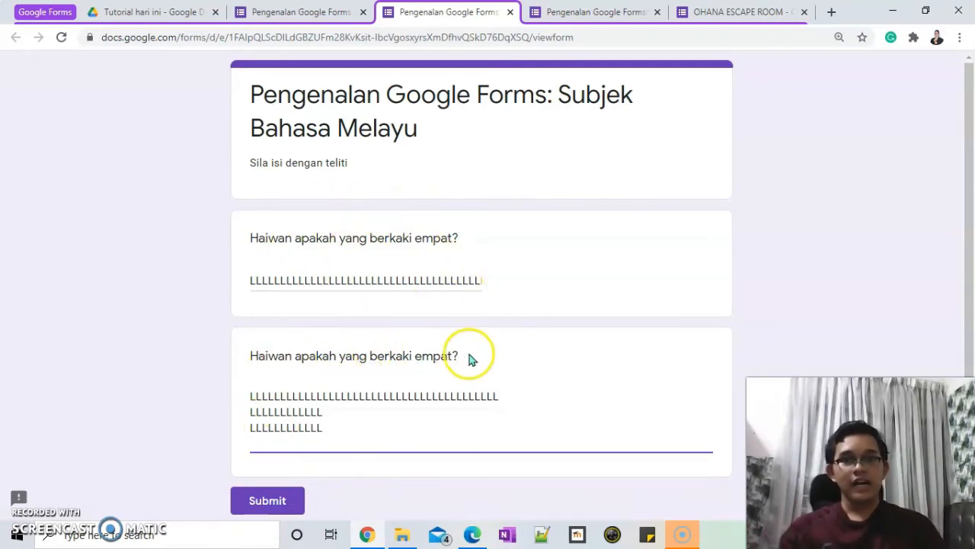
# - Return to the form editor and choose File upload as the type of the second animal question
pyautogui.moveTo(468, 355); pyautogui.dragTo(260, 356)
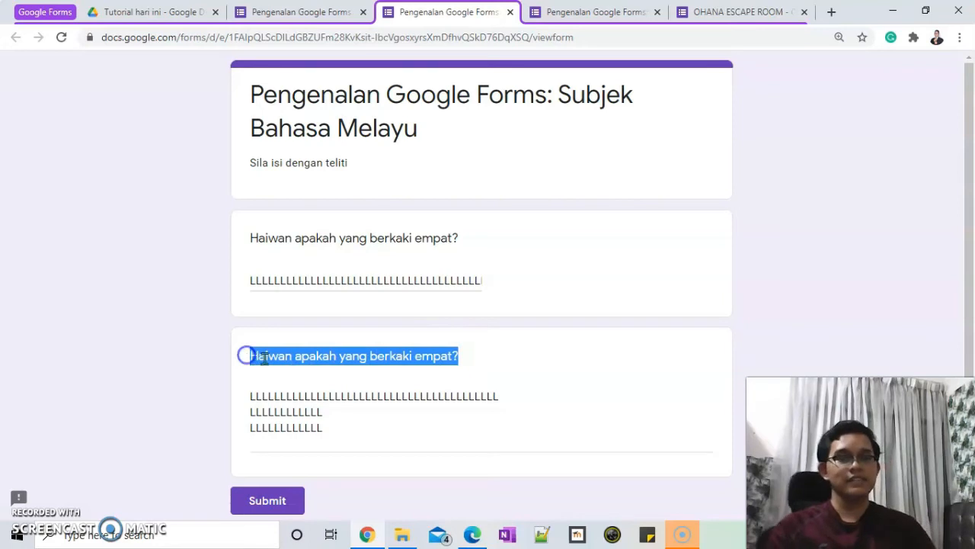
pyautogui.click(274, 356)
pyautogui.click(297, 13)
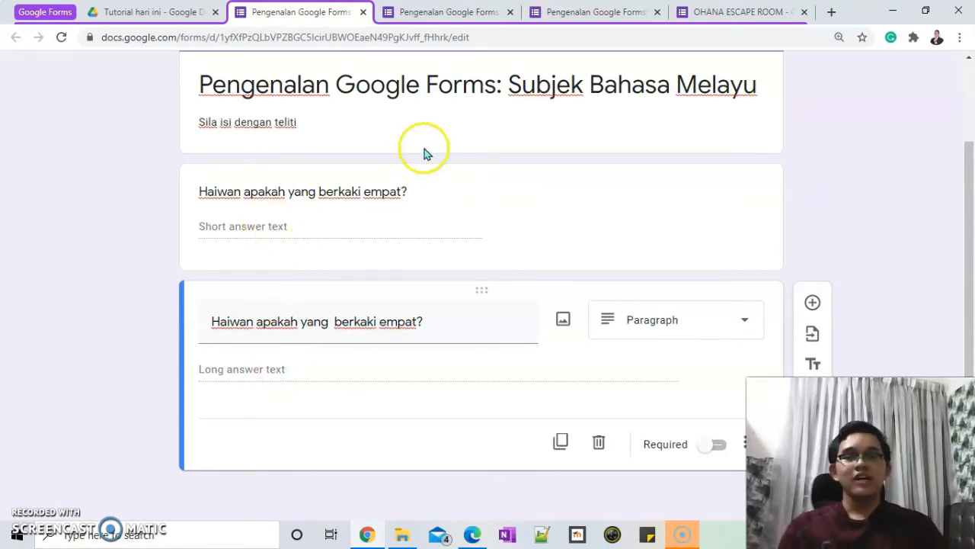
pyautogui.click(487, 158)
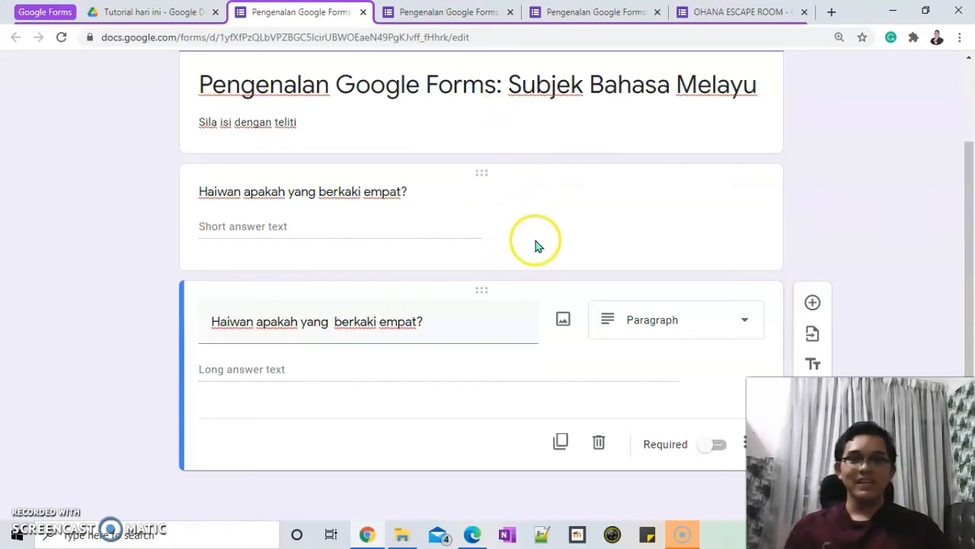
pyautogui.scroll(2, 648, 244)
pyautogui.scroll(-2, 724, 274)
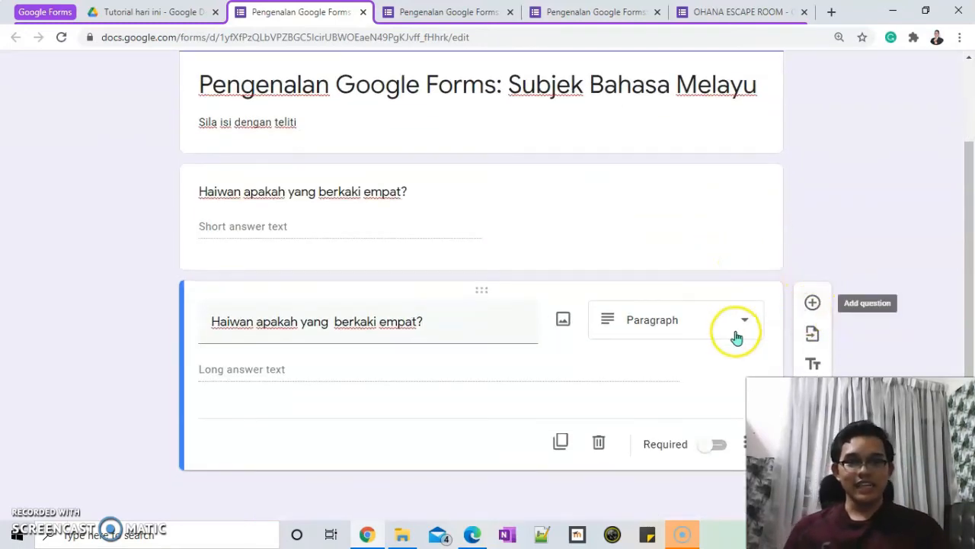
pyautogui.click(688, 321)
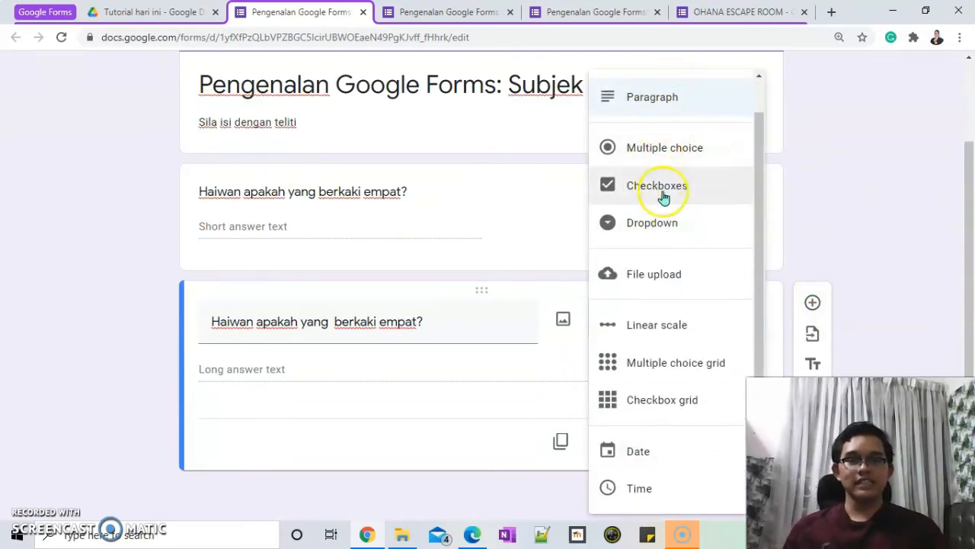
pyautogui.click(682, 289)
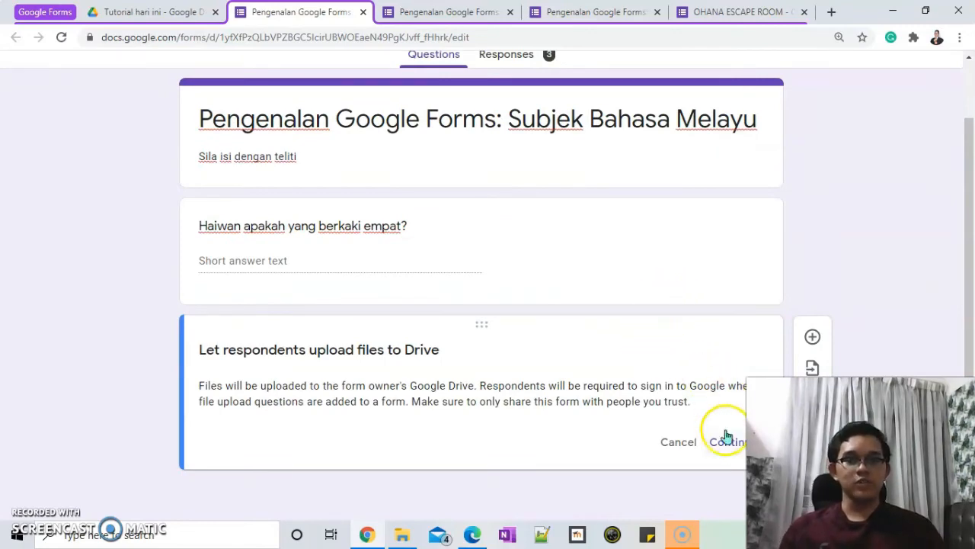
# - Delete the first short answer question and accept letting respondents upload files to Drive
pyautogui.click(483, 211)
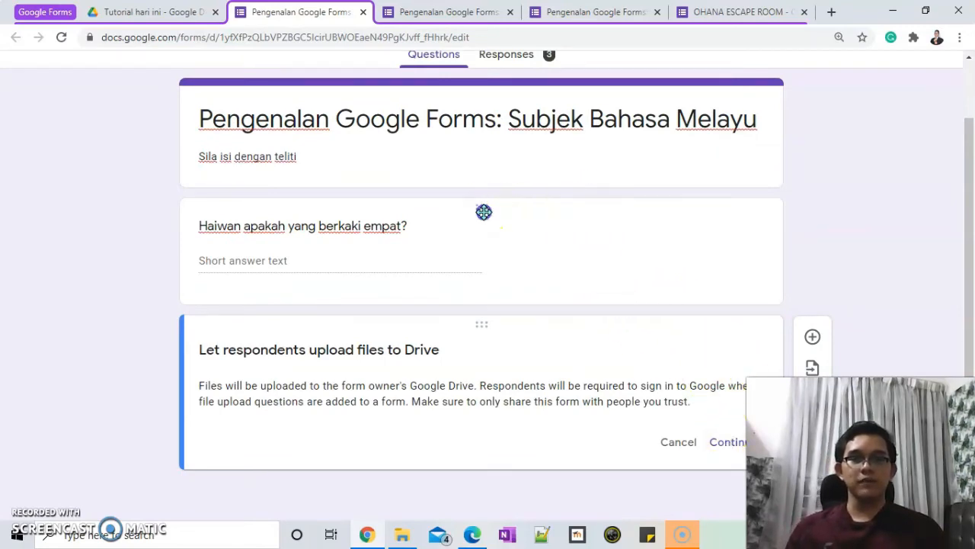
pyautogui.click(600, 358)
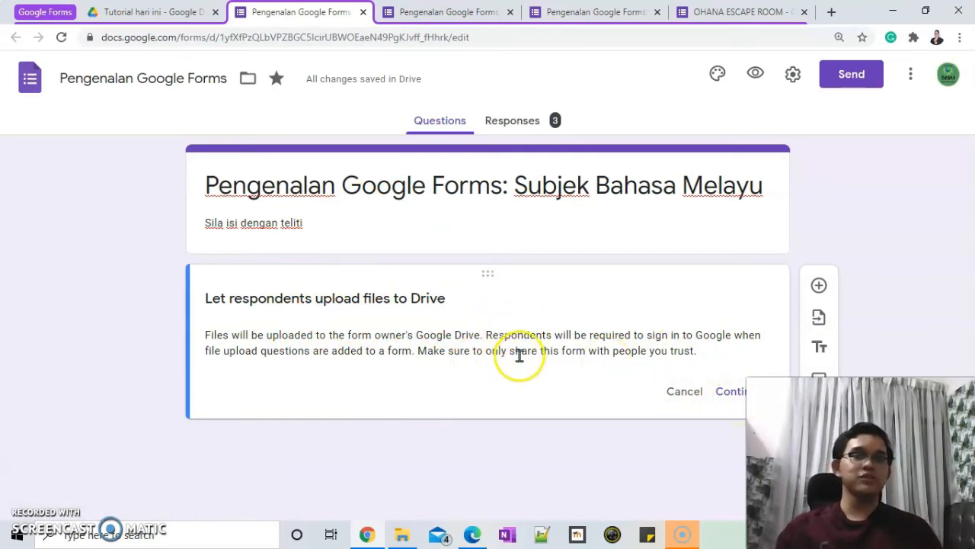
pyautogui.click(724, 396)
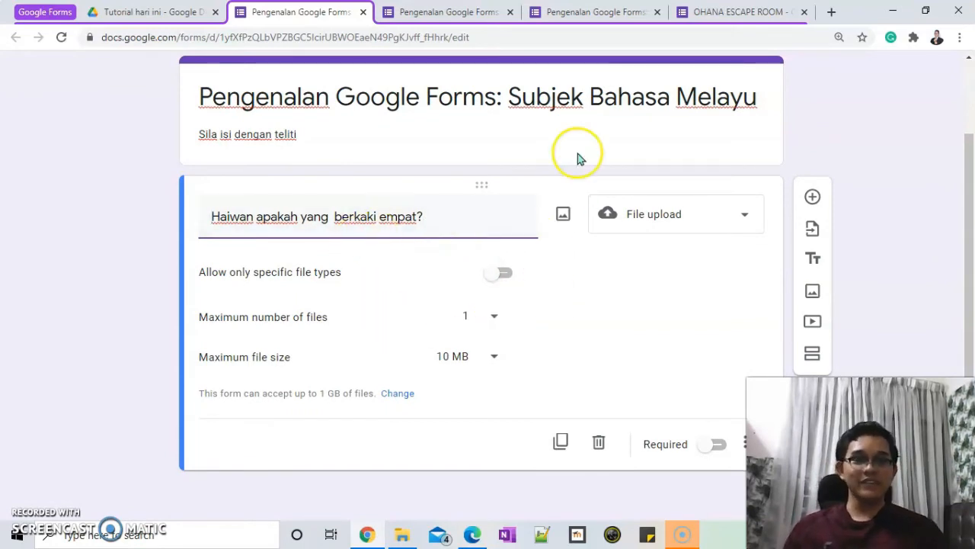
# - Try restricting uploads to specific file types with Image selected, and leave the restriction turned off
pyautogui.click(495, 273)
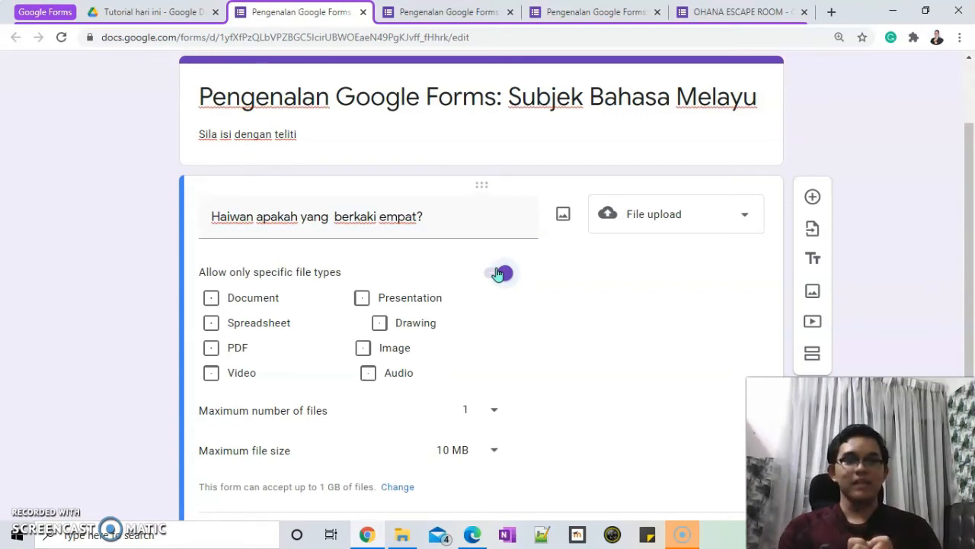
pyautogui.click(362, 348)
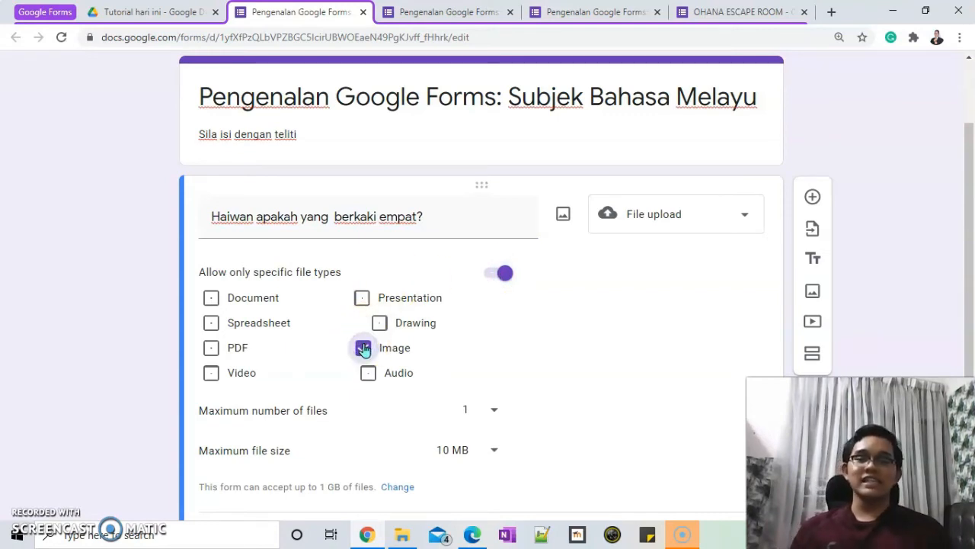
pyautogui.click(496, 273)
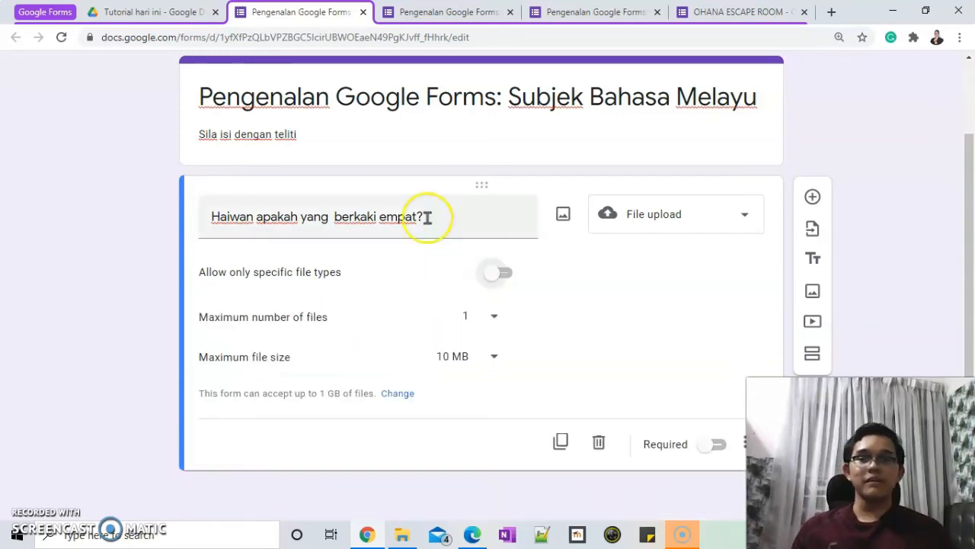
pyautogui.click(501, 276)
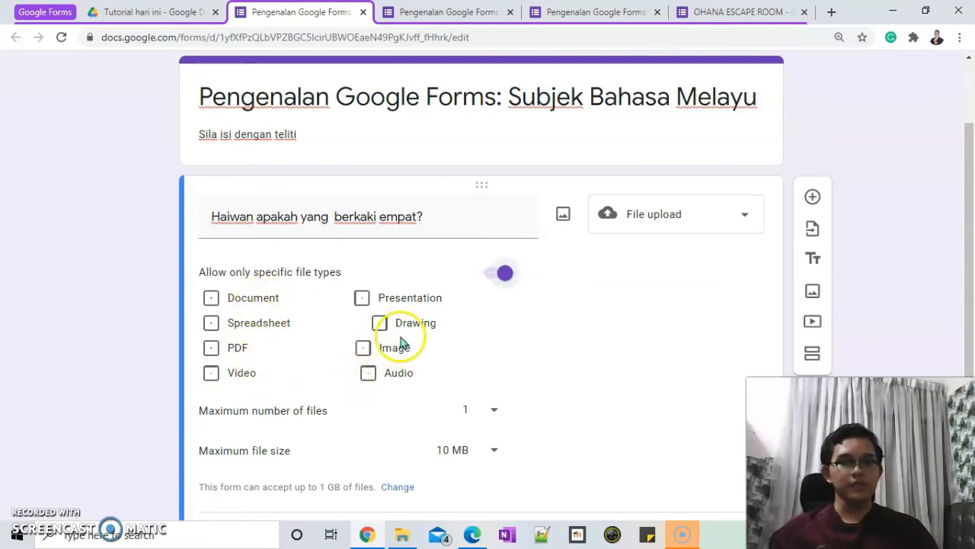
pyautogui.click(501, 276)
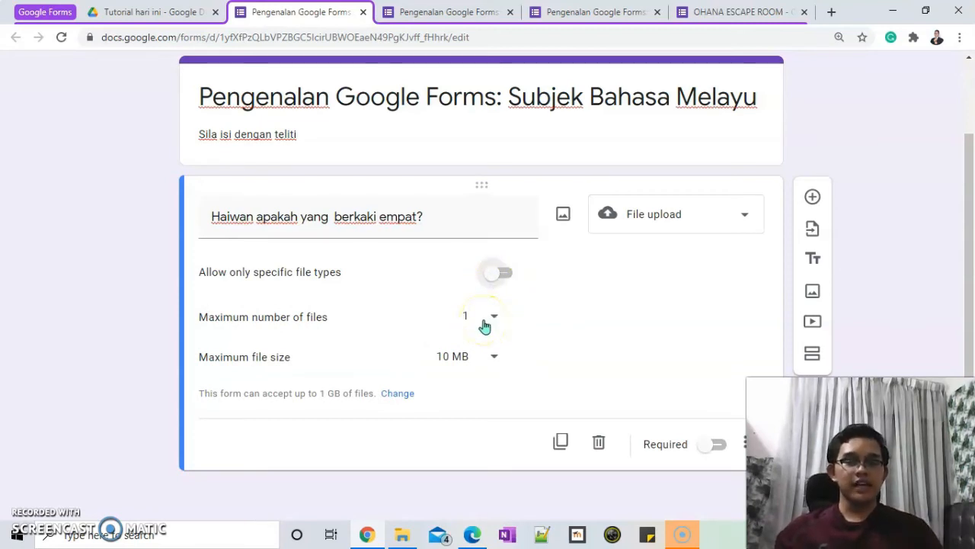
# - Set the upload question's maximum number of files to 5 and its maximum file size to 10 GB
pyautogui.click(484, 326)
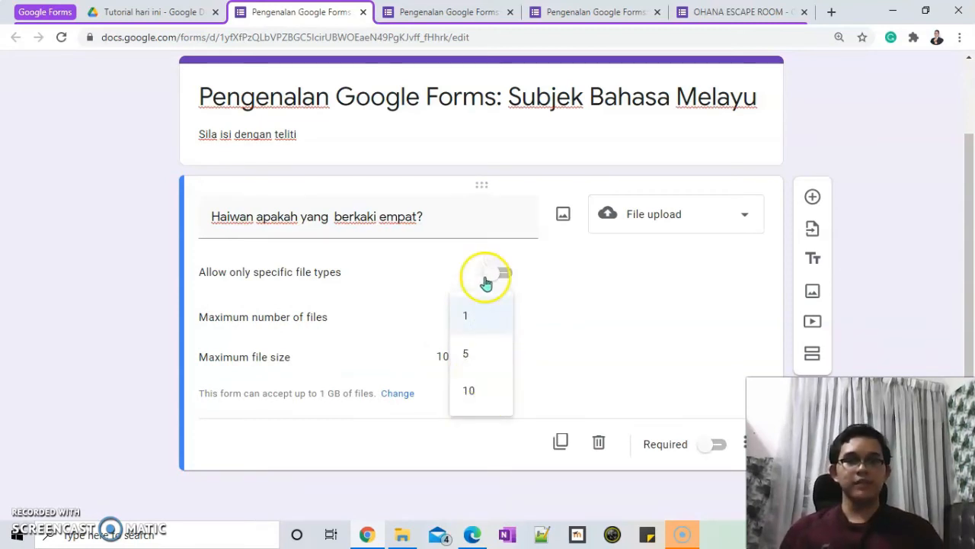
pyautogui.click(482, 357)
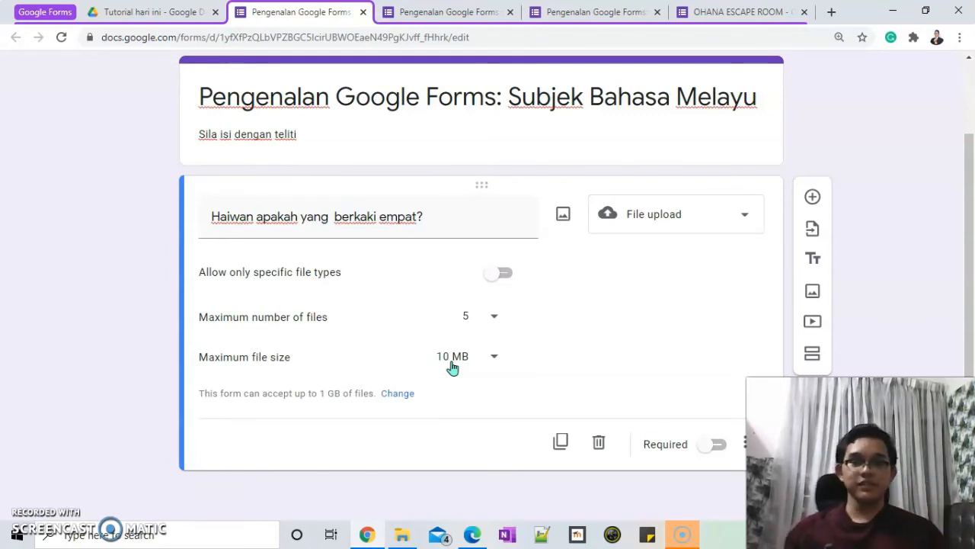
pyautogui.click(452, 366)
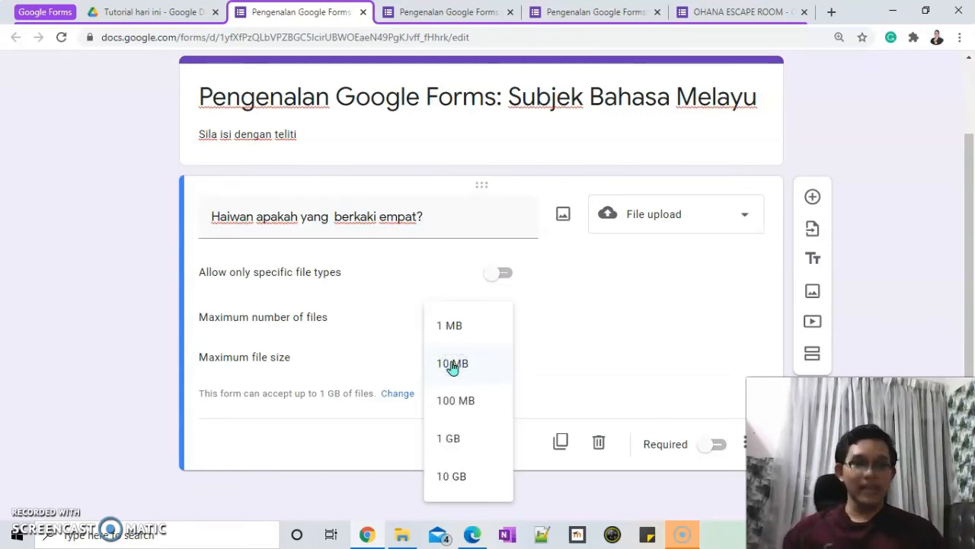
pyautogui.click(486, 480)
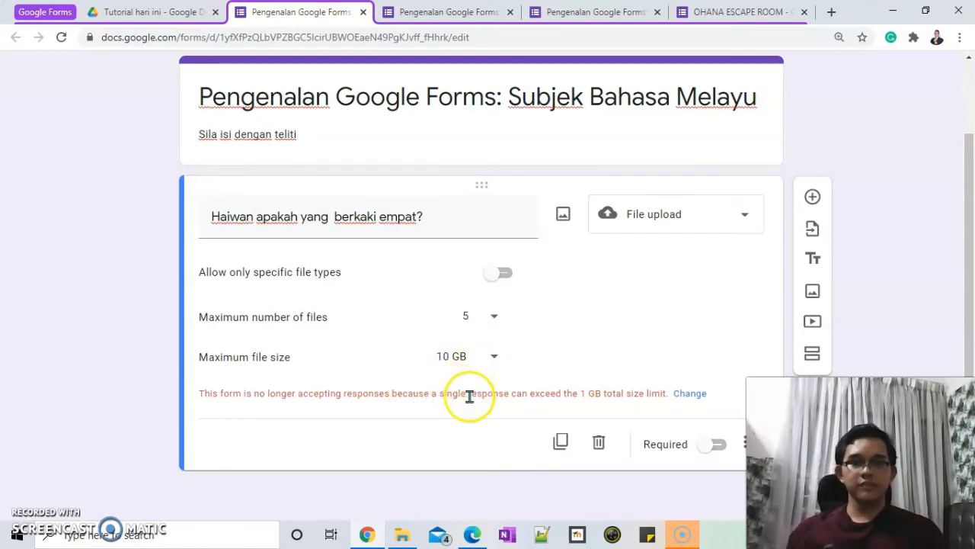
# - Set the form's maximum size of all files uploaded to 1 TB and save the settings
pyautogui.click(694, 394)
pyautogui.scroll(-1, 209, 203)
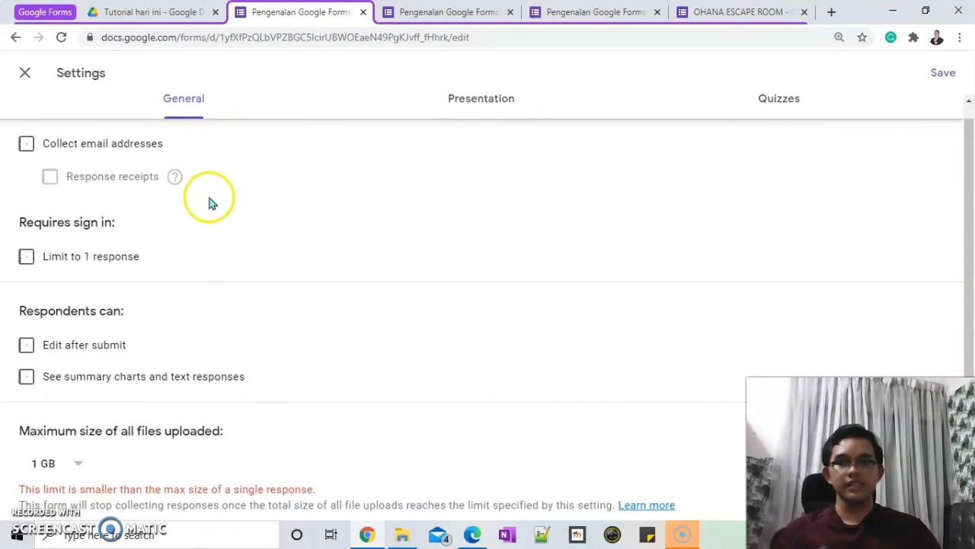
pyautogui.click(78, 459)
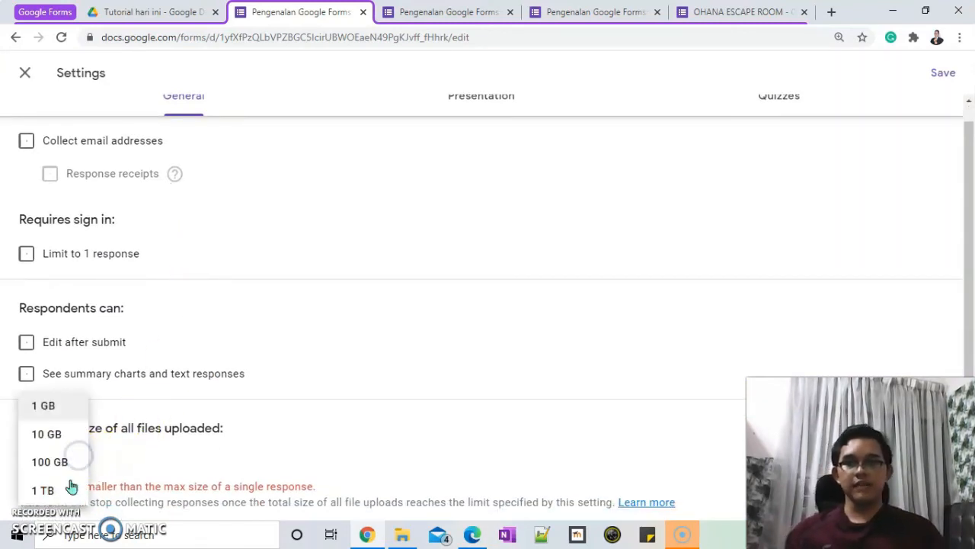
pyautogui.click(69, 487)
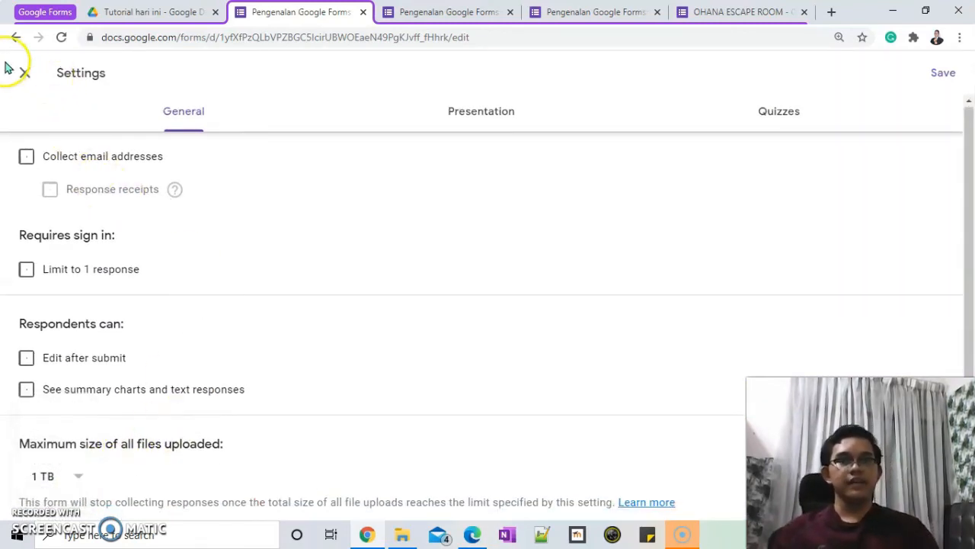
pyautogui.click(944, 80)
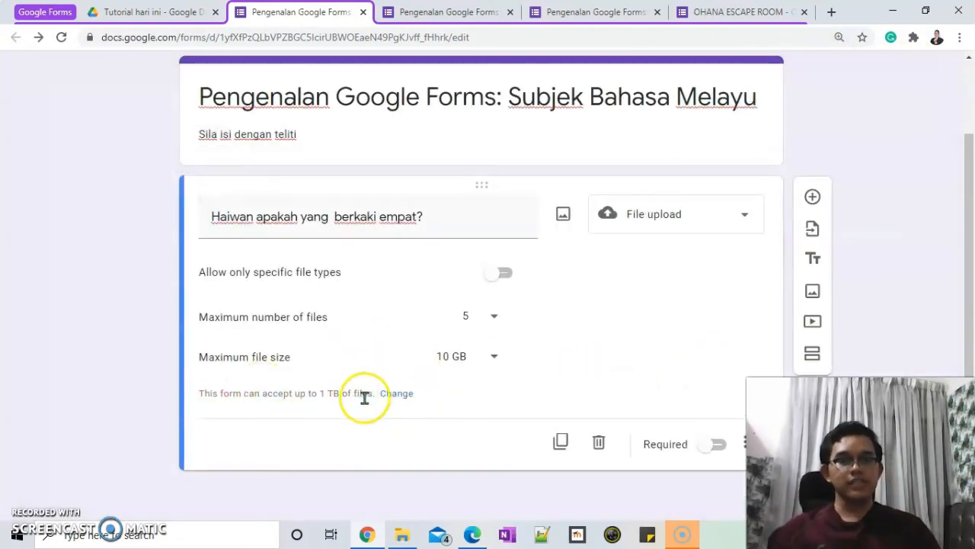
# - Set the upload question's maximum file size to 1 GB
pyautogui.click(462, 364)
pyautogui.click(460, 318)
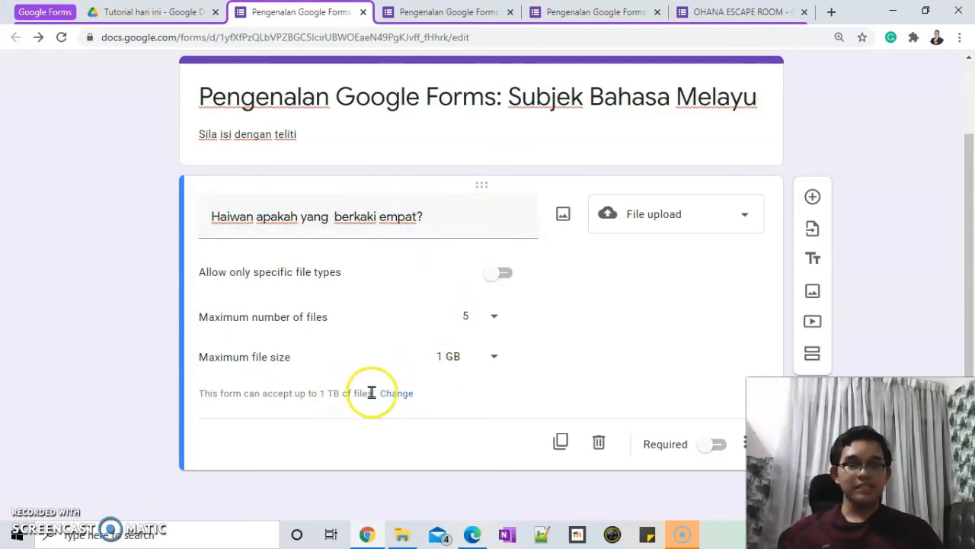
pyautogui.moveTo(318, 395); pyautogui.dragTo(350, 394)
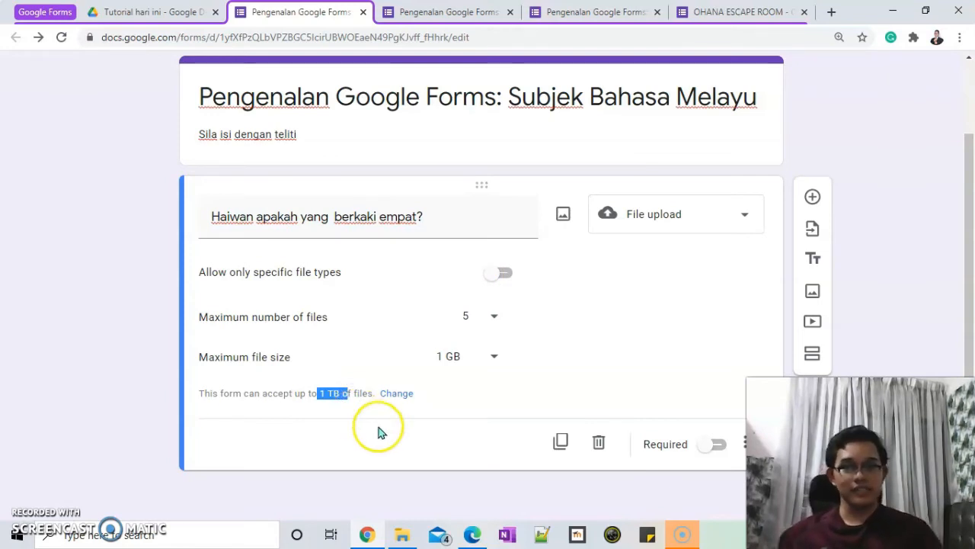
# - Change the question type to Linear scale and keep 1 as the scale's lower end
pyautogui.scroll(2, 602, 411)
pyautogui.click(701, 303)
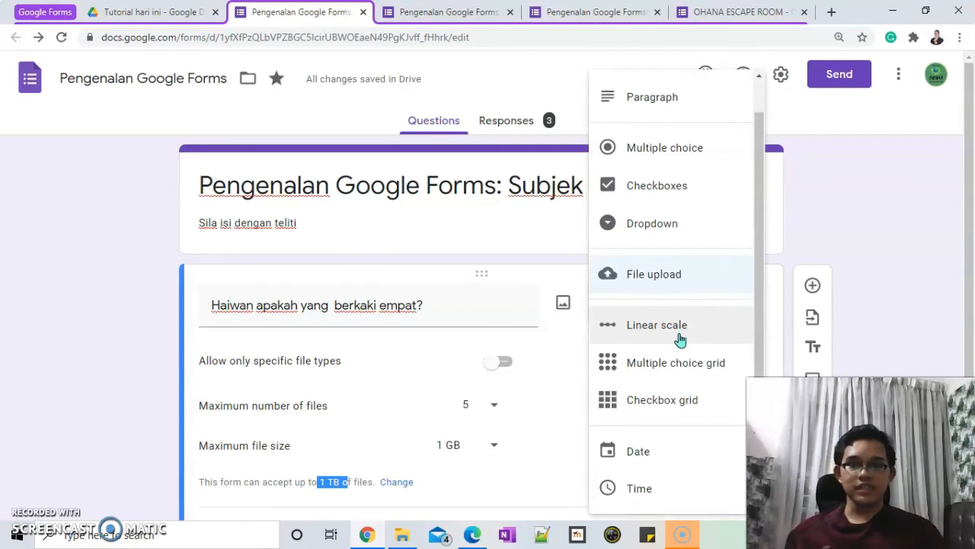
pyautogui.click(680, 339)
pyautogui.scroll(-1, 630, 389)
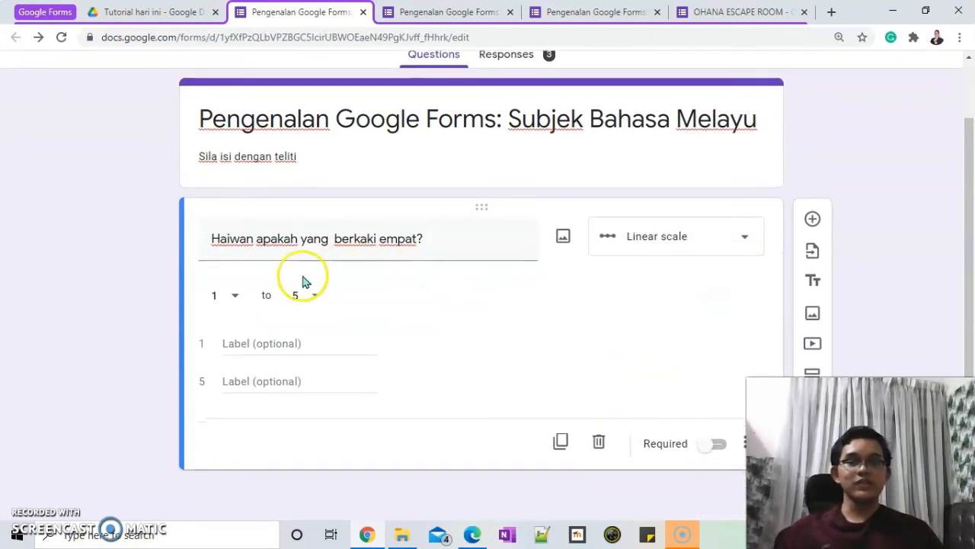
pyautogui.click(233, 297)
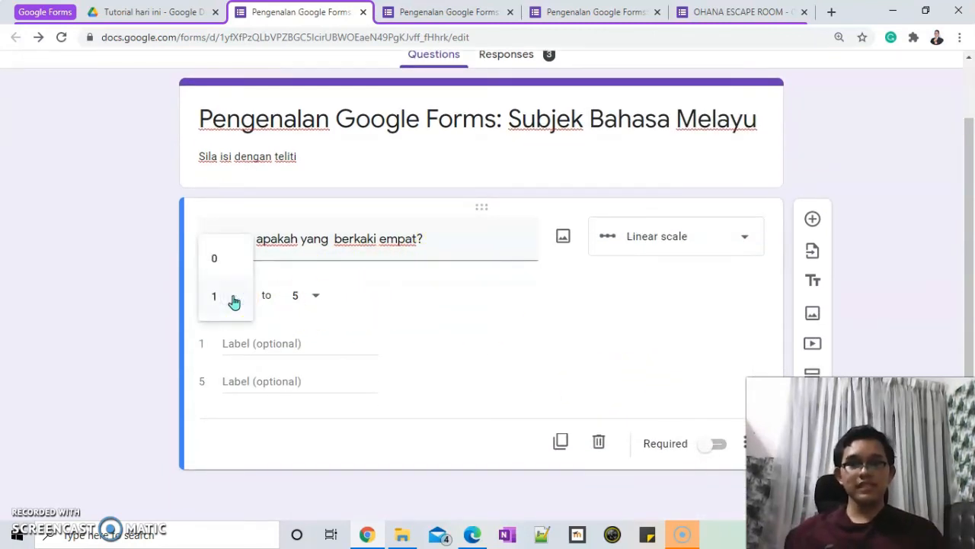
pyautogui.click(234, 302)
# - Try 10 as the scale's upper end, set it back to 5 and review the available values
pyautogui.click(306, 303)
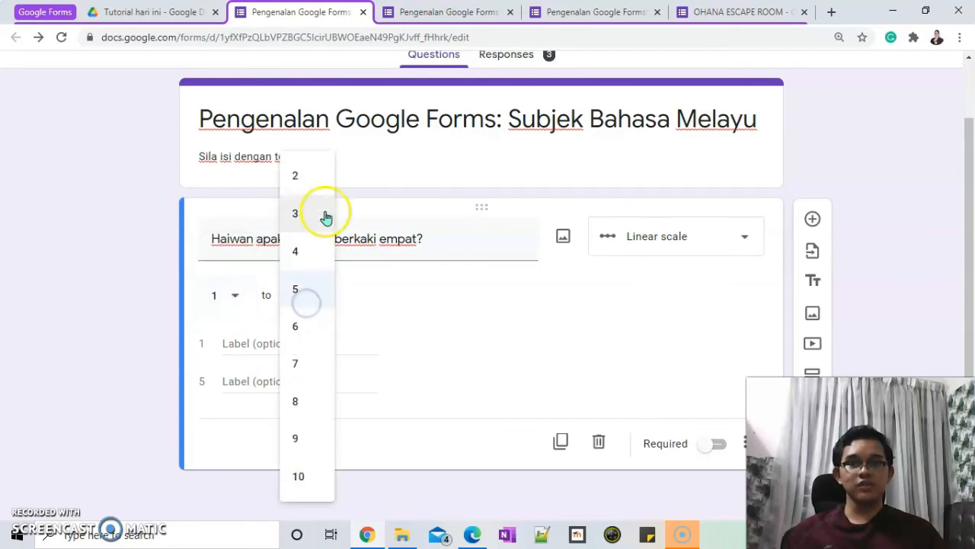
pyautogui.click(320, 466)
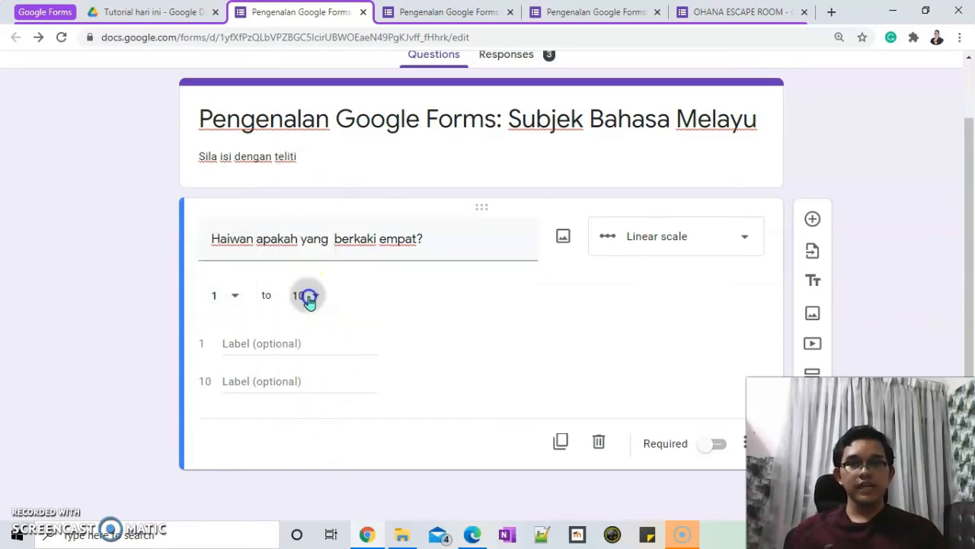
pyautogui.click(308, 300)
pyautogui.click(298, 196)
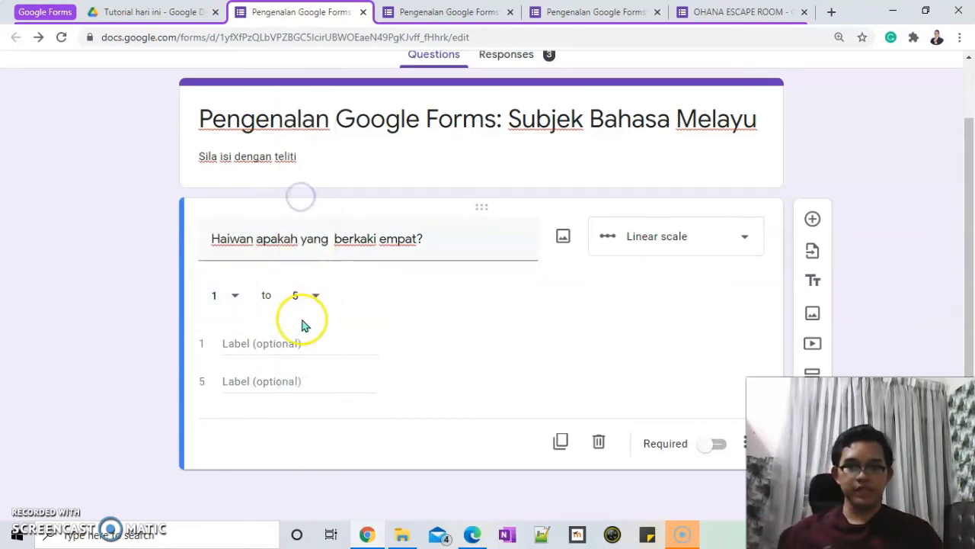
pyautogui.click(308, 309)
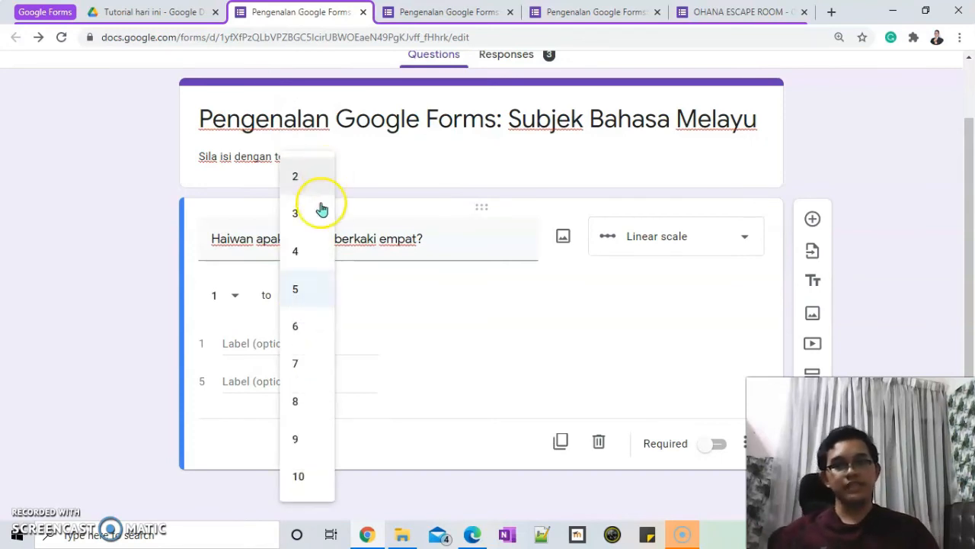
# - Label the scale's low end Tidak Faham and its high end Faham, and preview the form
pyautogui.click(411, 315)
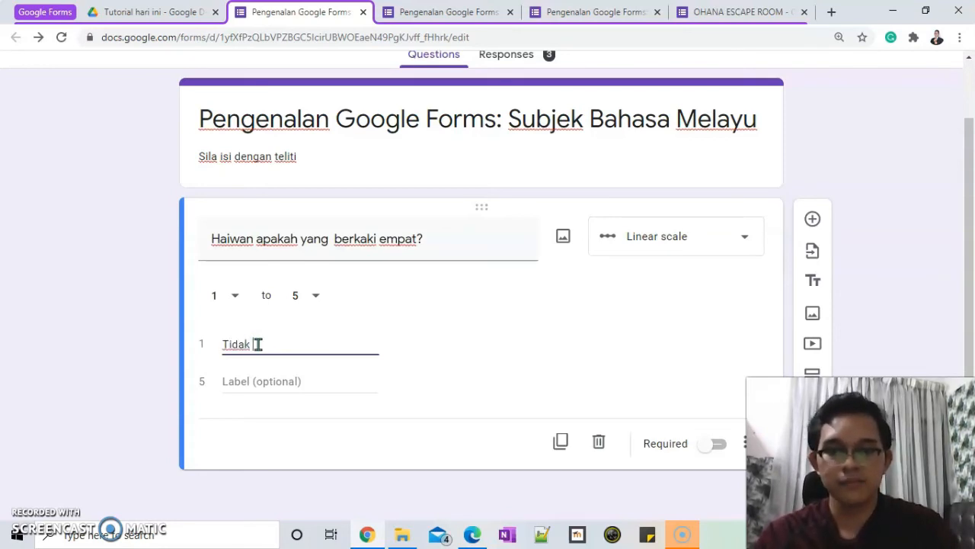
pyautogui.click(238, 382)
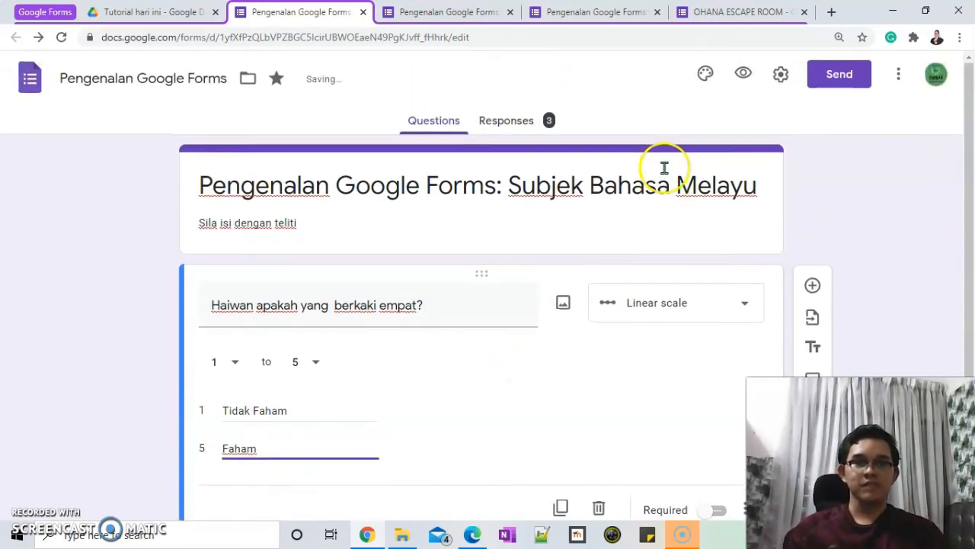
pyautogui.scroll(1, 641, 168)
pyautogui.click(745, 75)
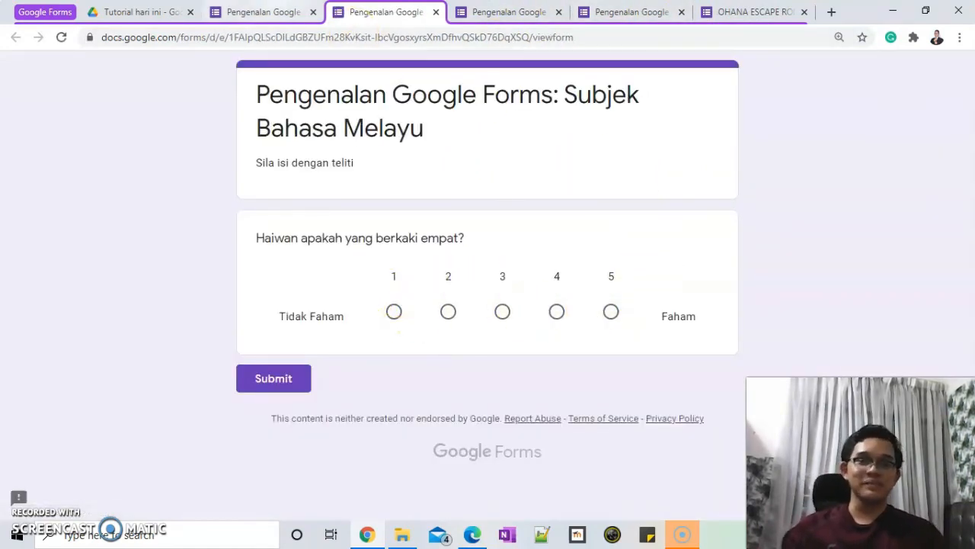
# - Return to the form editor and add a second question of the Multiple choice grid type
pyautogui.click(263, 11)
pyautogui.scroll(-1, 545, 340)
pyautogui.click(813, 220)
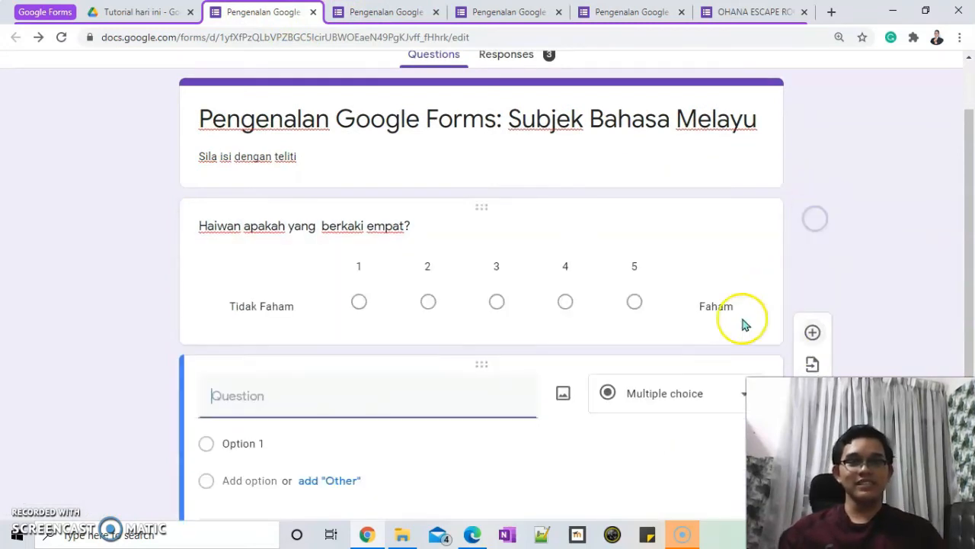
pyautogui.click(706, 305)
pyautogui.scroll(-1, 696, 327)
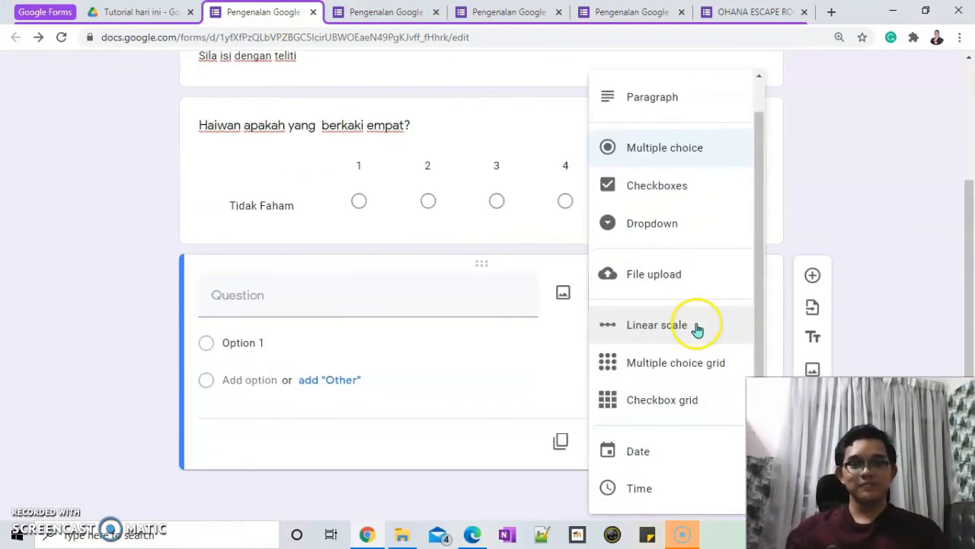
pyautogui.click(671, 366)
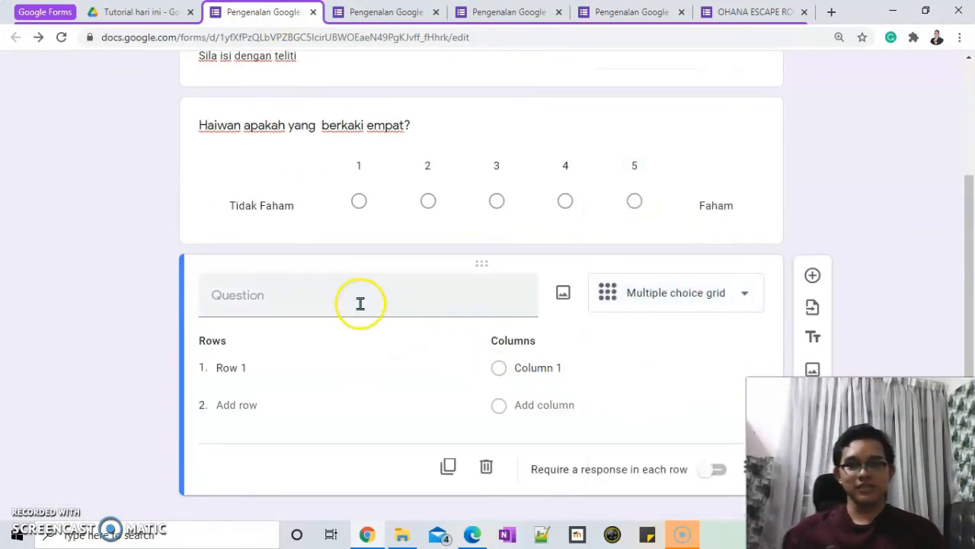
# - Fill the grid's rows with Topik1, Topik 2, Topik 3 and Topik 4
pyautogui.click(264, 365)
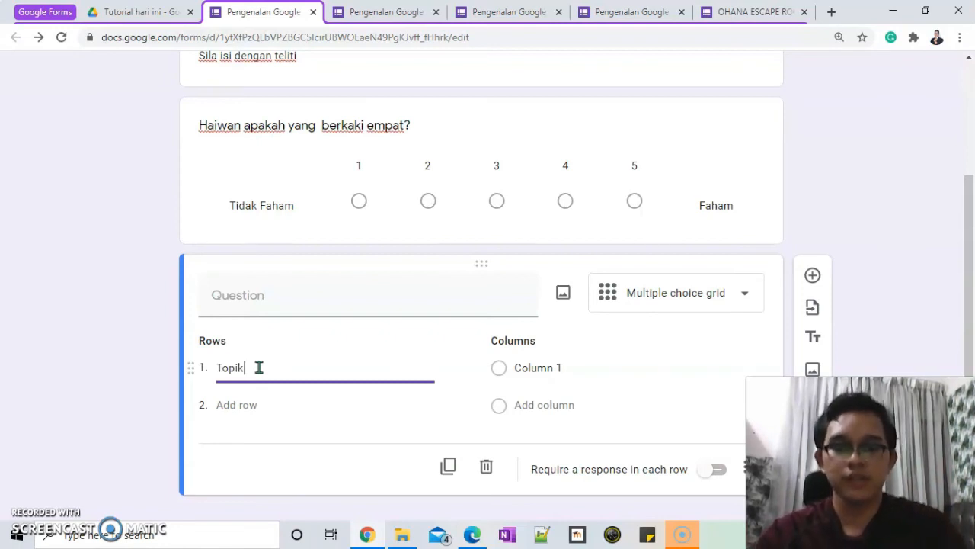
pyautogui.write('1')
pyautogui.press('Return')
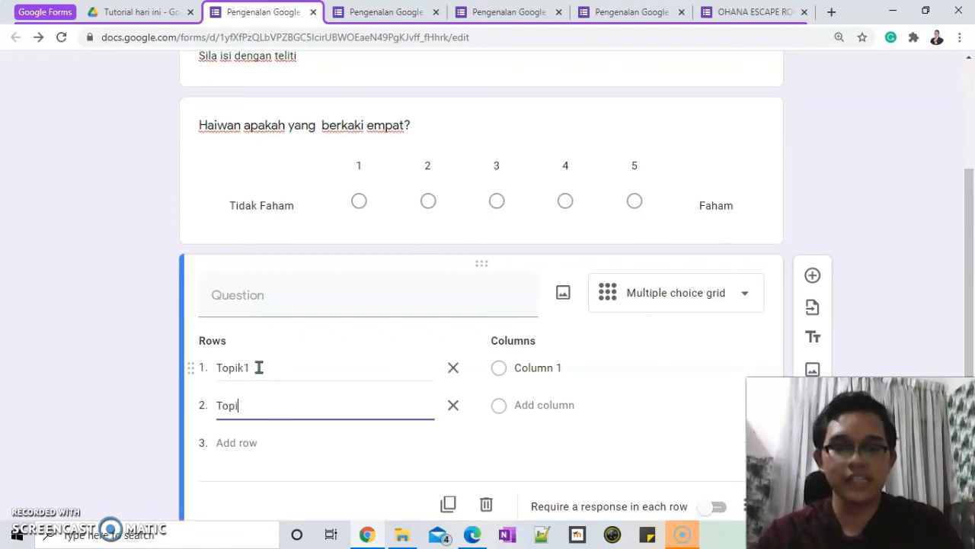
pyautogui.write('Topik 2')
pyautogui.press('Return')
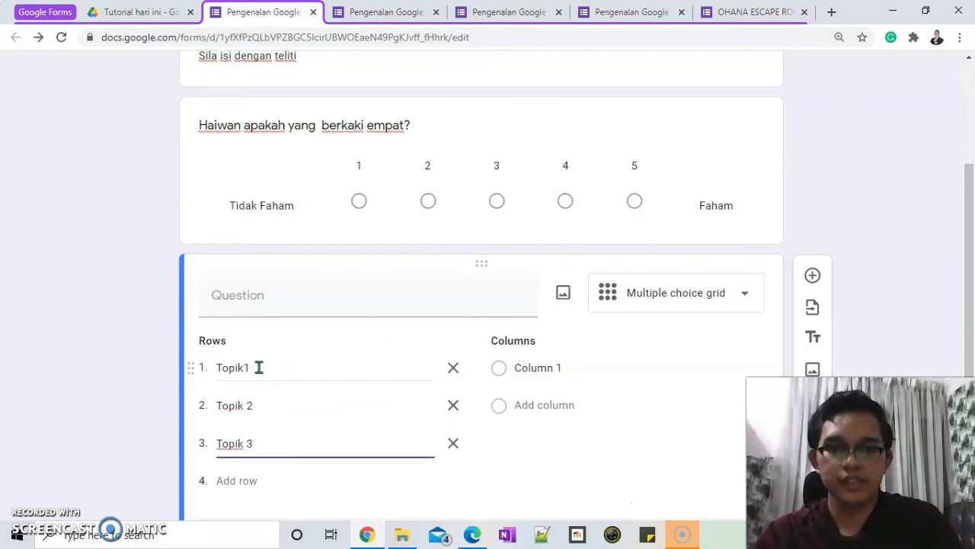
pyautogui.write('Topik 3')
pyautogui.press('Return')
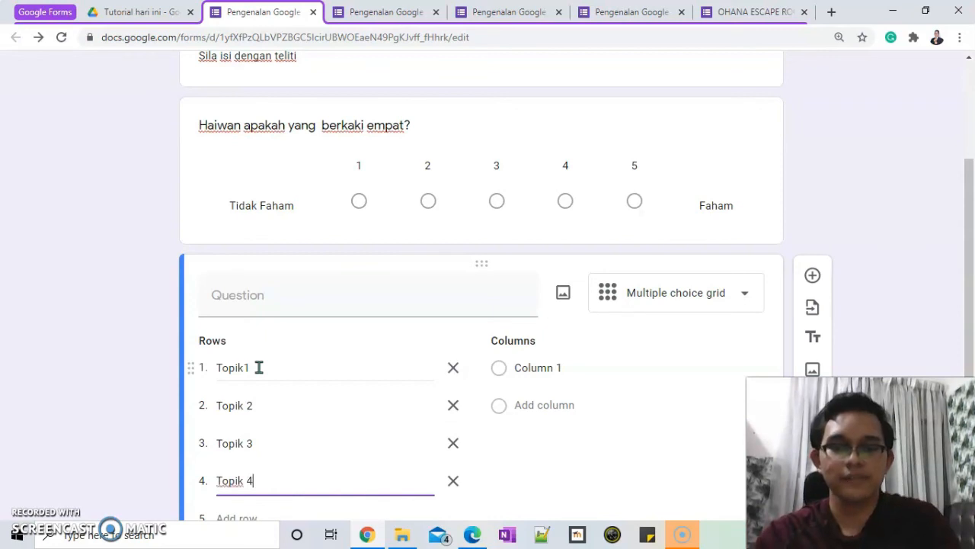
pyautogui.write('Topik 4')
# - Fill the grid's columns with Tidak Faham and Faham
pyautogui.click(565, 368)
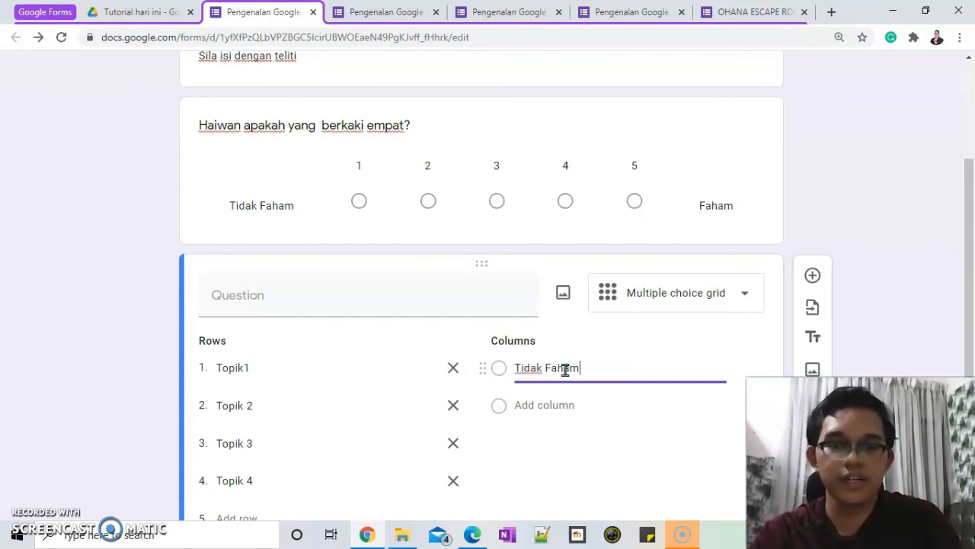
pyautogui.write('Tidak Faham')
pyautogui.press('Return')
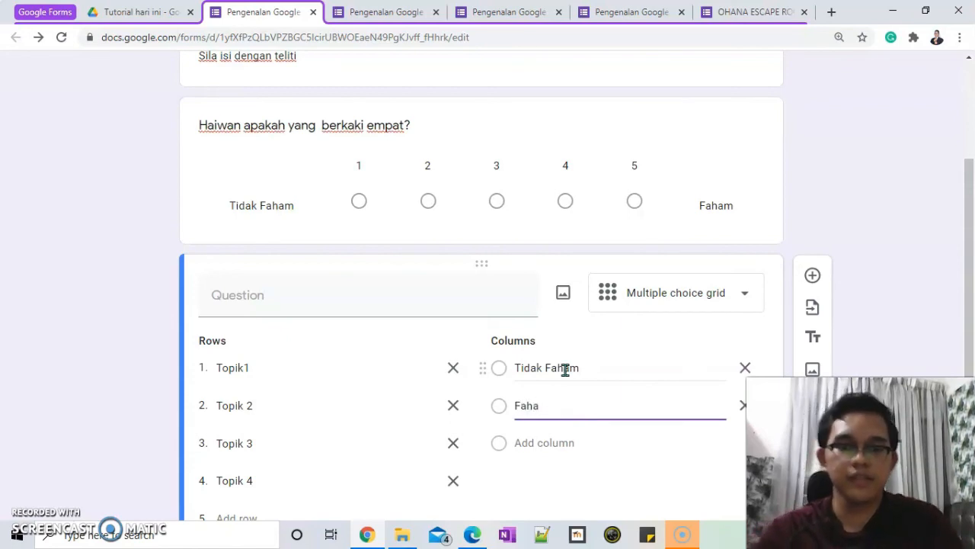
# - Preview the form and answer the grid: Tidak Faham for Topik1 and Topik 4, Faham for Topik 2 and Topik 3
pyautogui.scroll(5, 655, 338)
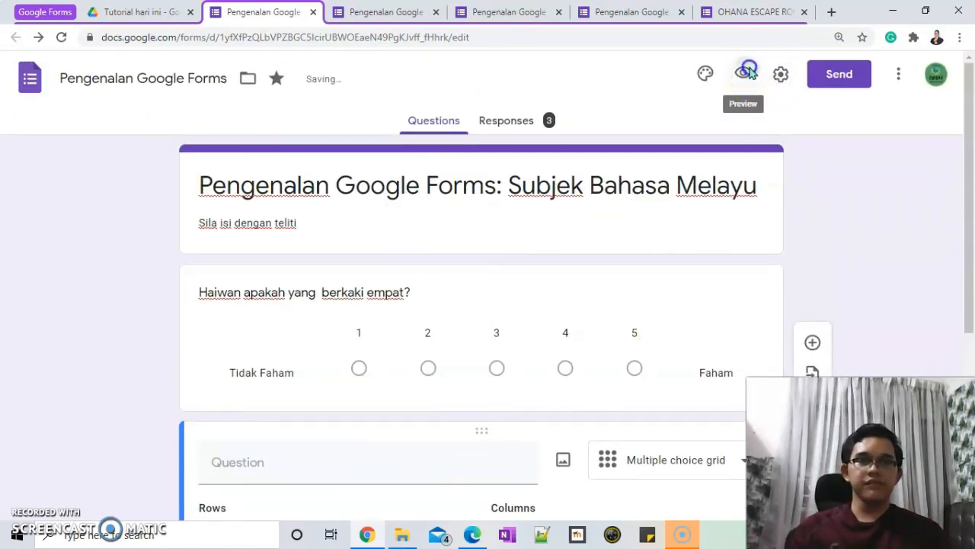
pyautogui.click(747, 68)
pyautogui.scroll(-6, 447, 220)
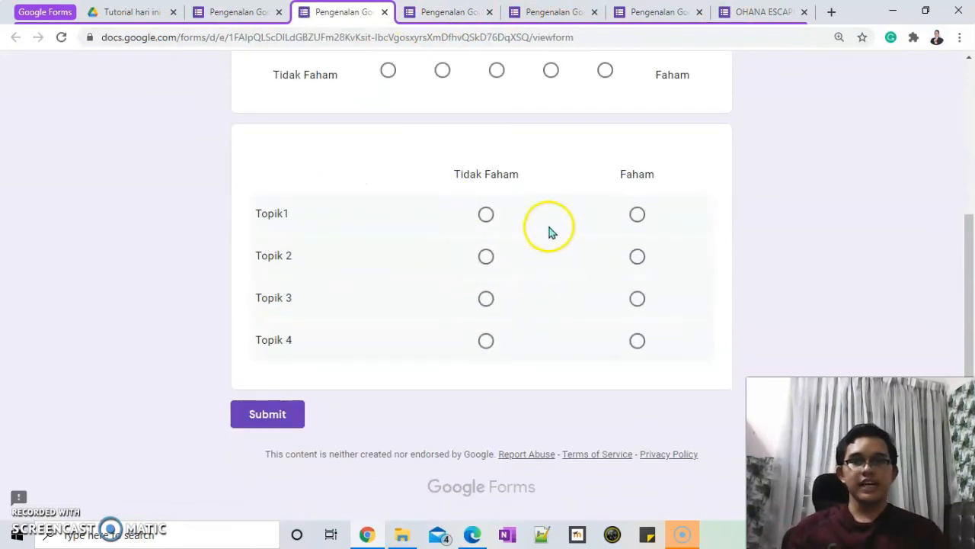
pyautogui.click(487, 217)
pyautogui.click(636, 259)
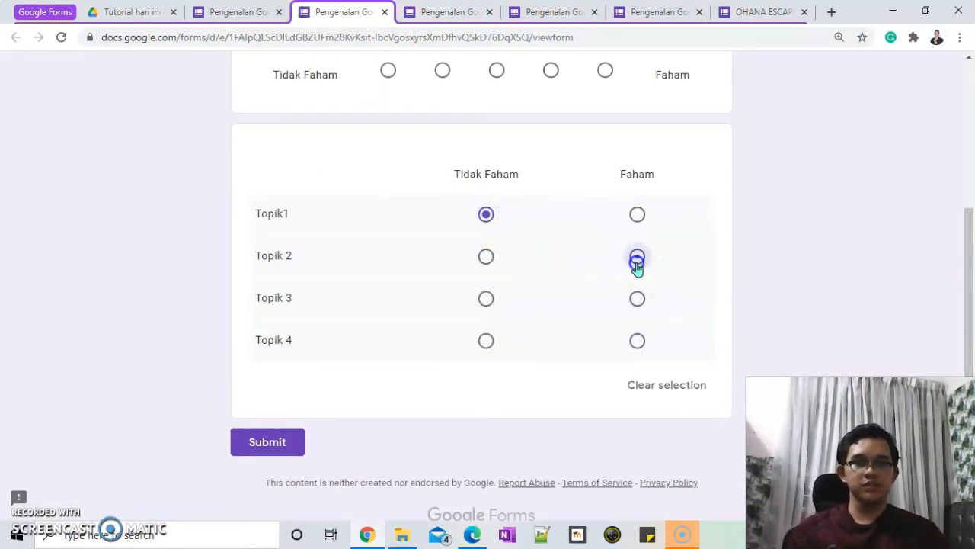
pyautogui.click(491, 344)
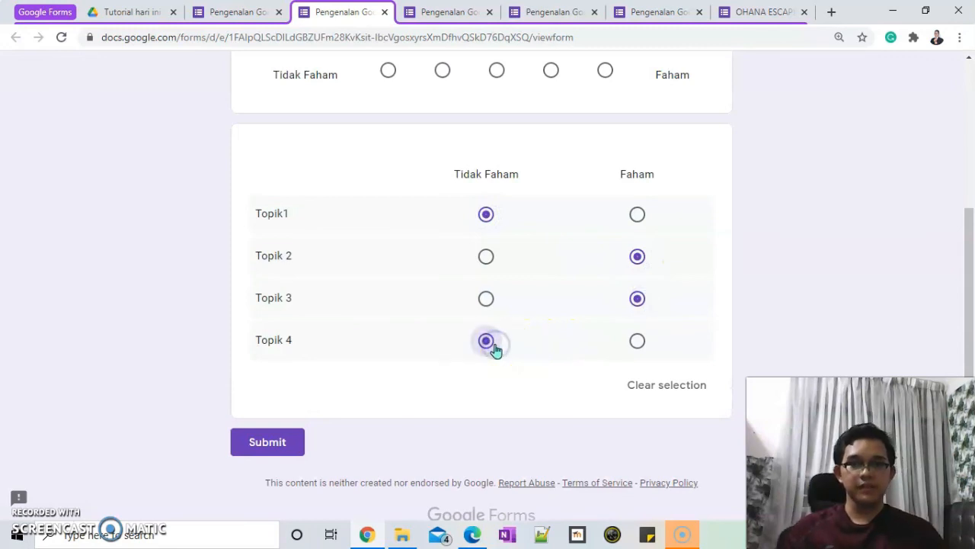
# - Return to the form editor and change the grid question's type to Checkbox grid
pyautogui.click(244, 12)
pyautogui.scroll(-4, 603, 272)
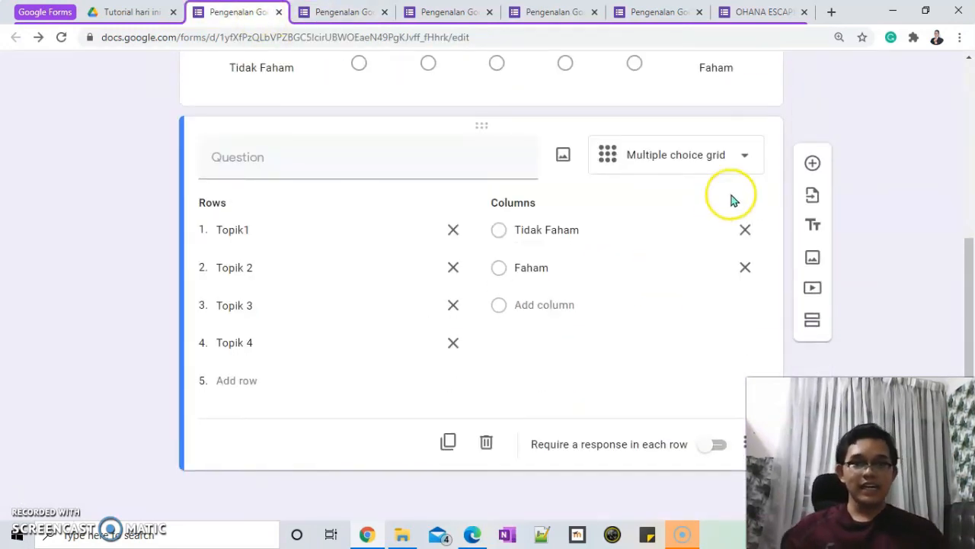
pyautogui.click(718, 158)
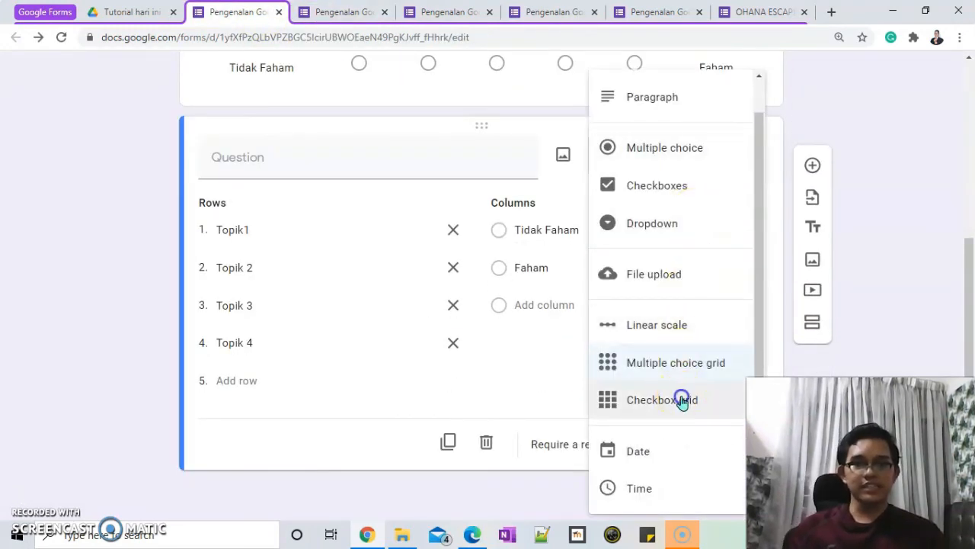
pyautogui.click(683, 400)
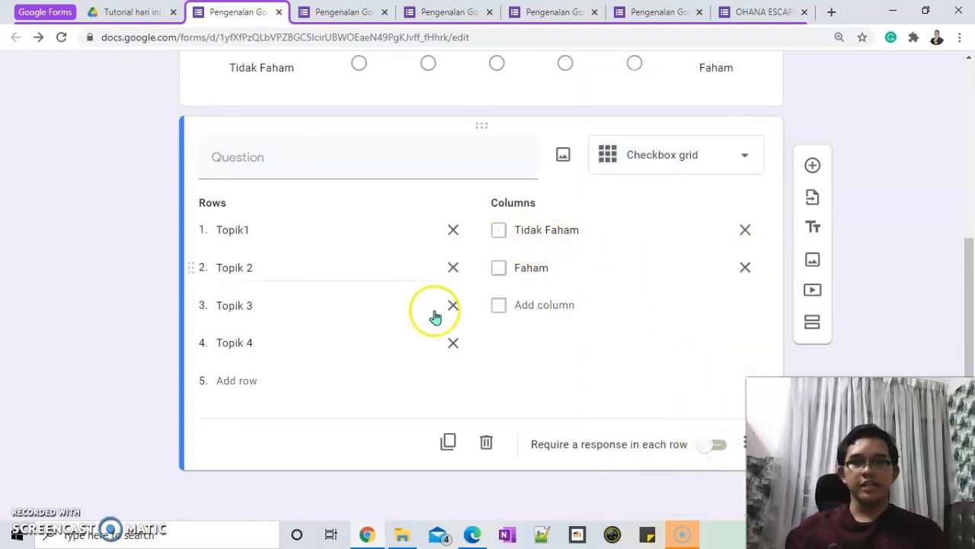
# - Preview the checkbox grid and tick both columns for Topik1 and Topik 2, plus Tidak Faham for Topik 3
pyautogui.scroll(4, 675, 218)
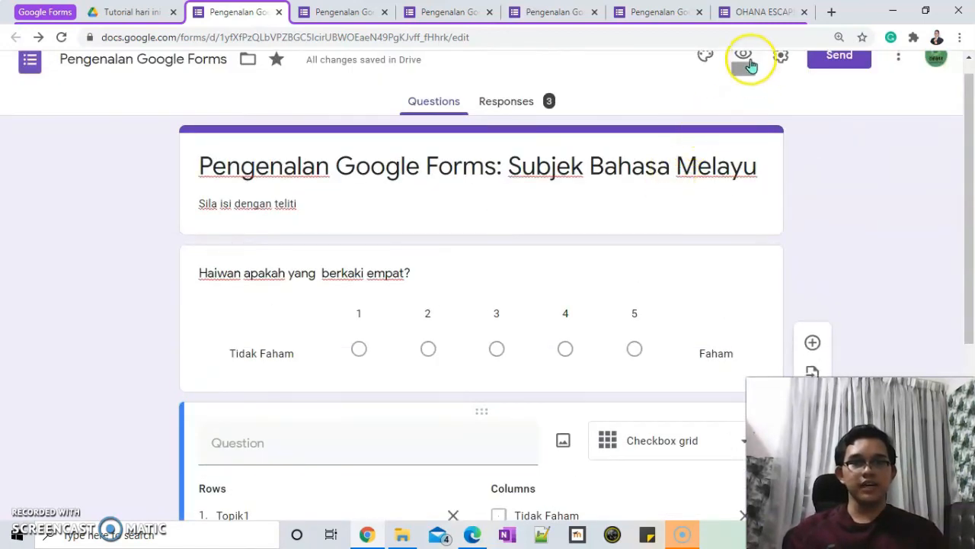
pyautogui.click(749, 65)
pyautogui.scroll(-3, 534, 257)
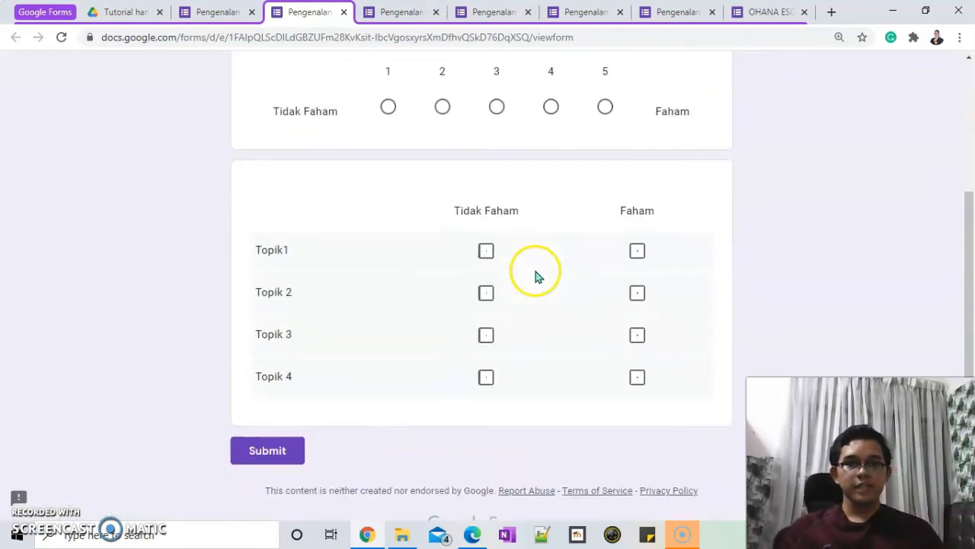
pyautogui.scroll(-1, 536, 272)
pyautogui.click(492, 217)
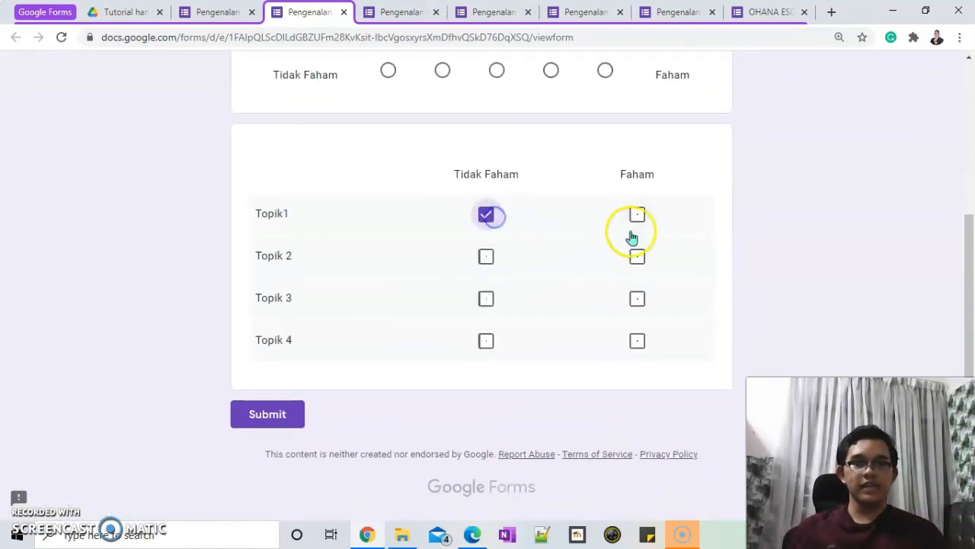
pyautogui.click(640, 260)
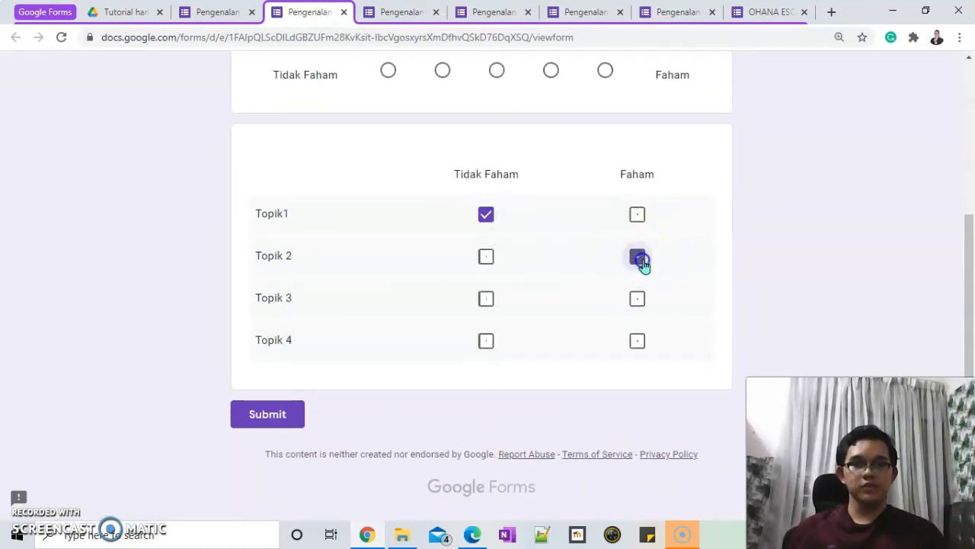
pyautogui.click(637, 215)
pyautogui.click(487, 259)
pyautogui.click(489, 304)
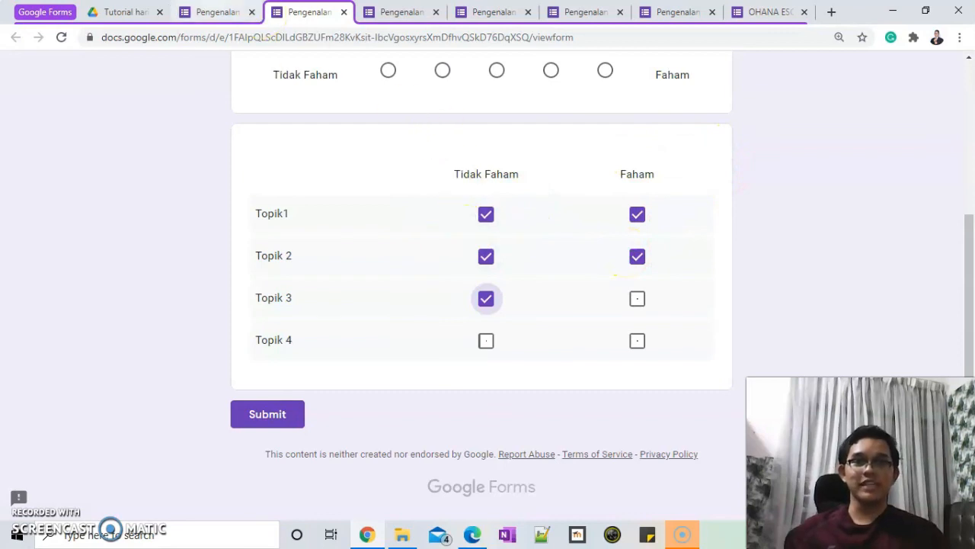
# - Return to the form editor and change the second question's type to Date
pyautogui.click(208, 12)
pyautogui.scroll(-3, 684, 349)
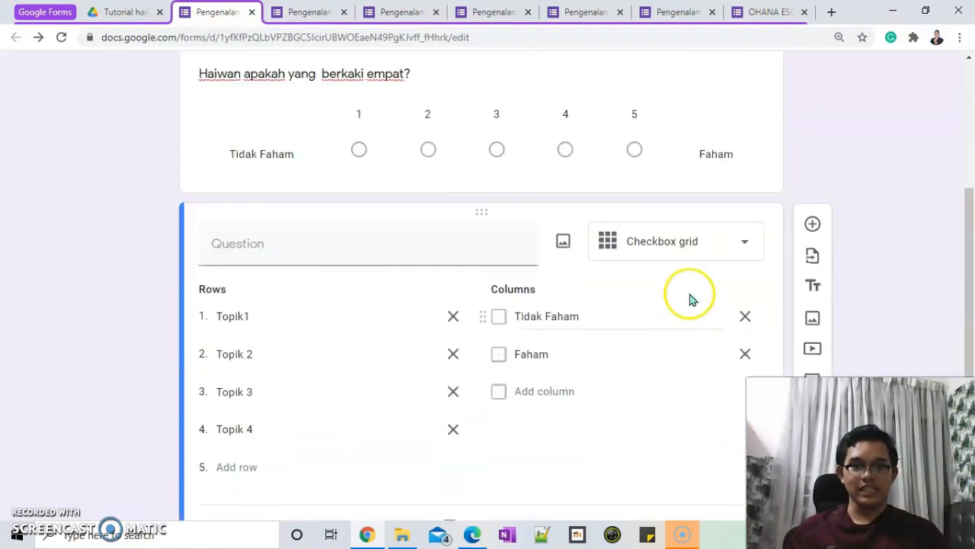
pyautogui.click(685, 250)
pyautogui.click(664, 450)
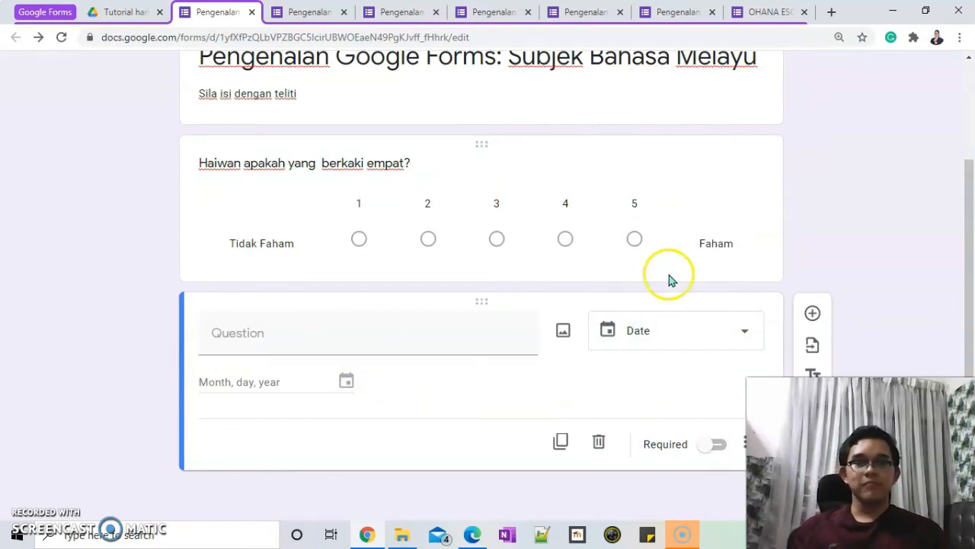
# - Add a new question below the date question and set its type to Time
pyautogui.click(811, 313)
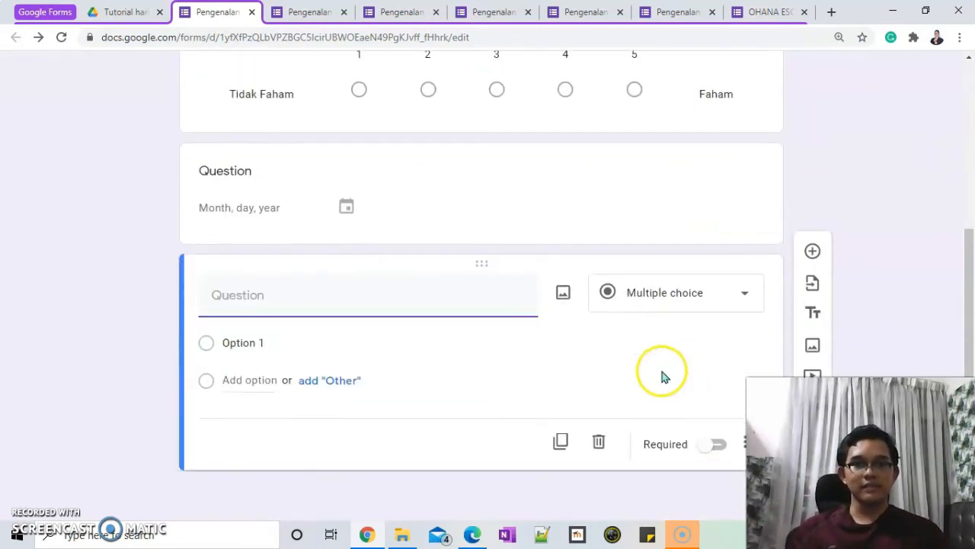
pyautogui.click(692, 298)
pyautogui.scroll(-1, 671, 426)
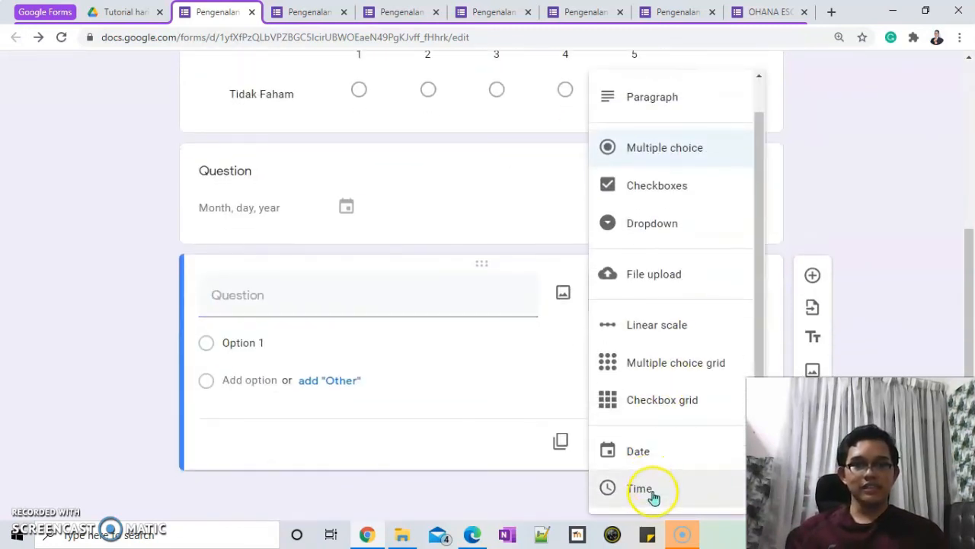
pyautogui.click(653, 496)
# - Preview the form and answer the date question with 02/18/2021
pyautogui.scroll(1, 524, 179)
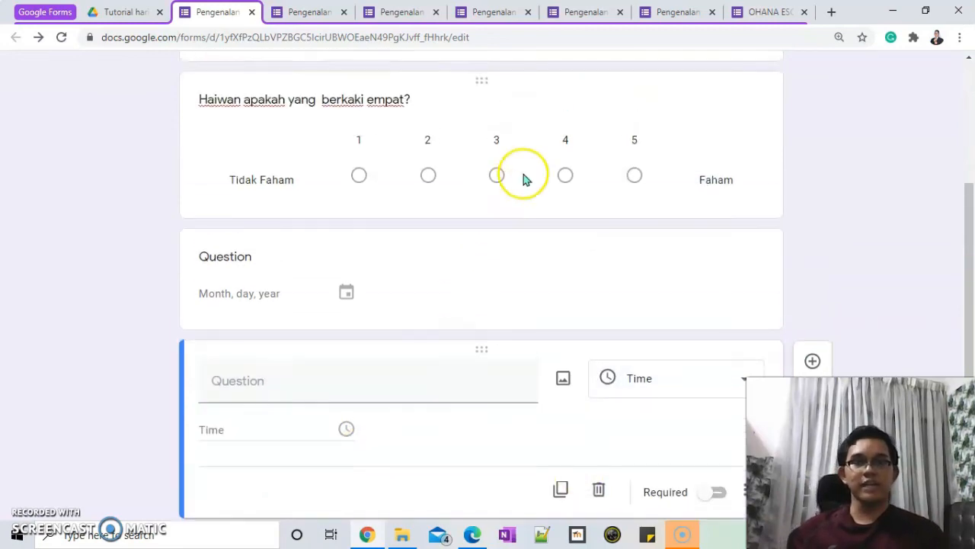
pyautogui.scroll(5, 525, 179)
pyautogui.click(742, 74)
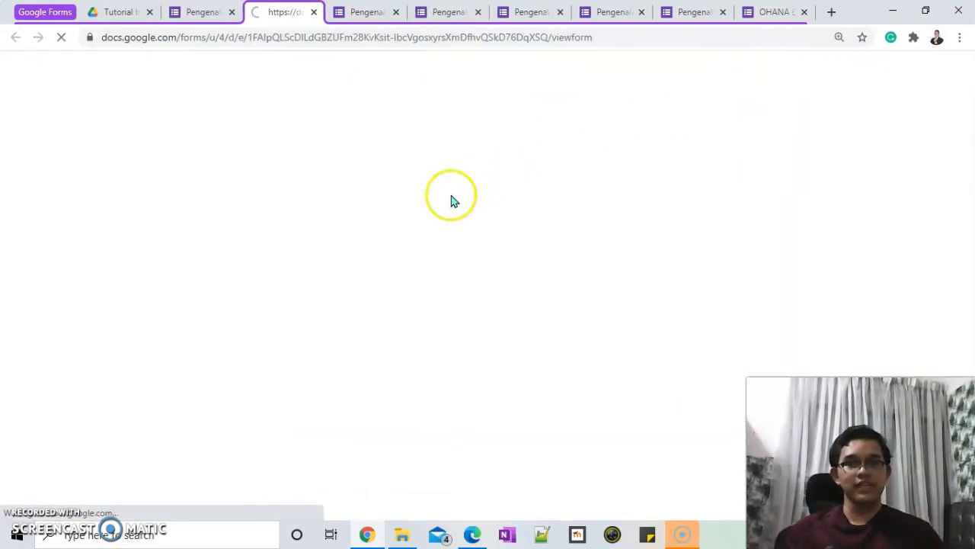
pyautogui.scroll(-2, 416, 259)
pyautogui.scroll(2, 417, 272)
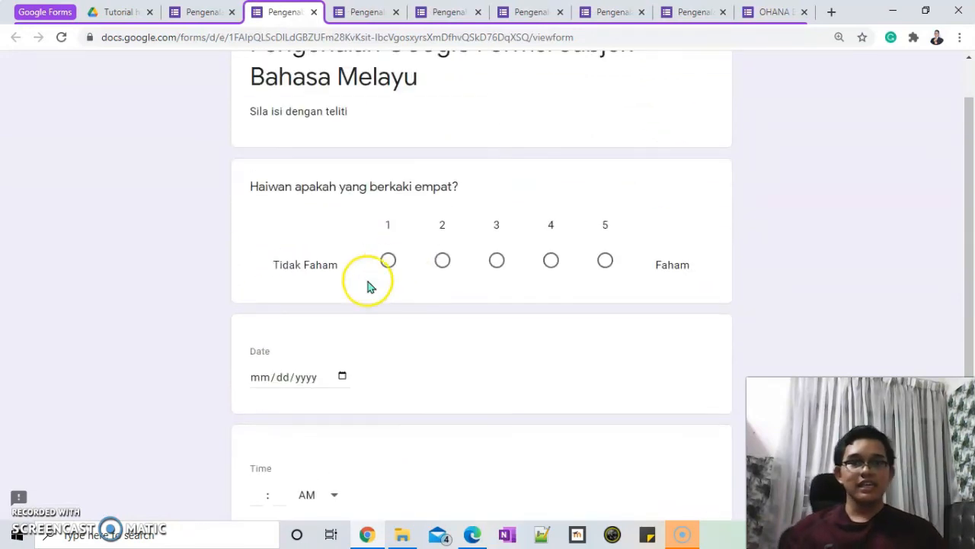
pyautogui.click(342, 377)
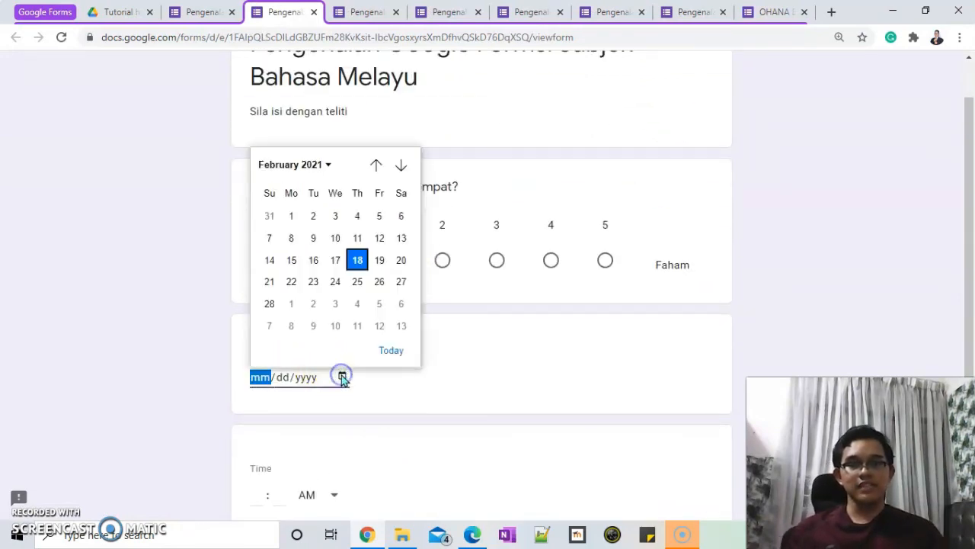
pyautogui.click(357, 260)
# - Answer the time question in the preview with 09:00 PM
pyautogui.scroll(-2, 416, 379)
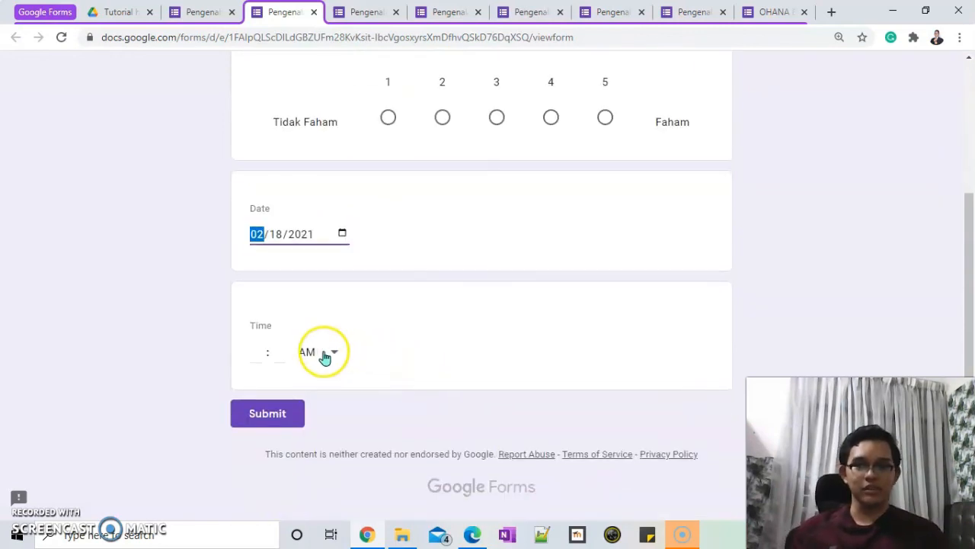
pyautogui.click(325, 354)
pyautogui.click(325, 386)
pyautogui.click(258, 350)
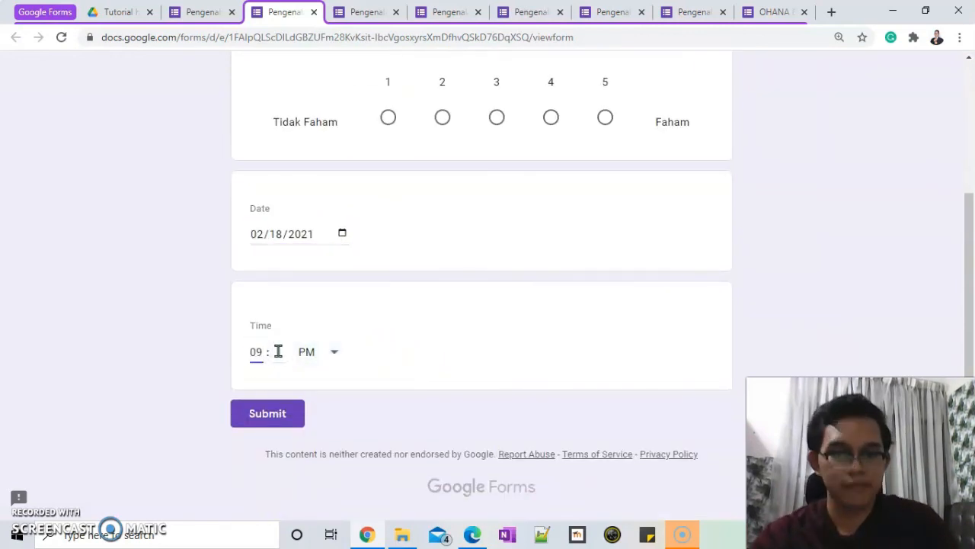
pyautogui.write('09')
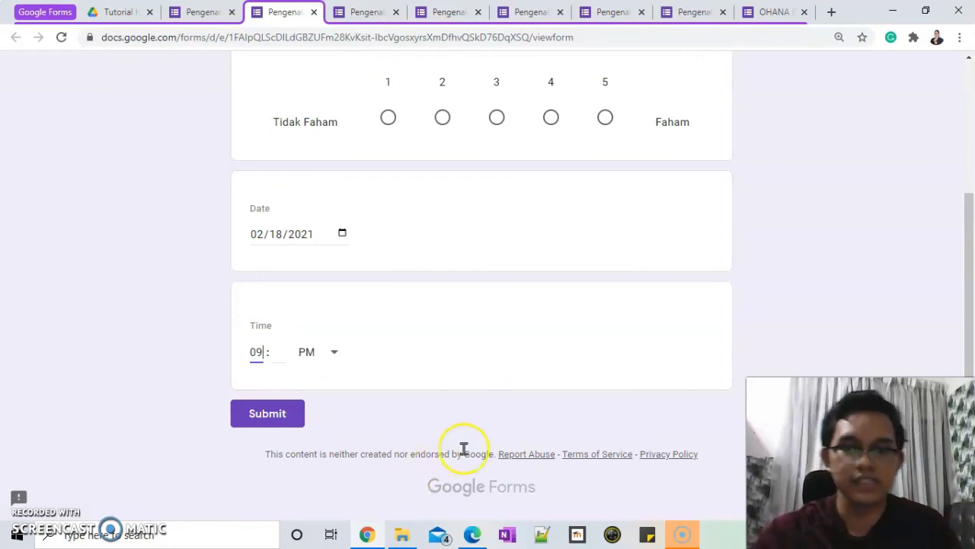
pyautogui.click(279, 352)
pyautogui.write('00')
# - Return to the form editor and review the questions from the date and time fields back to the form title
pyautogui.scroll(5, 536, 119)
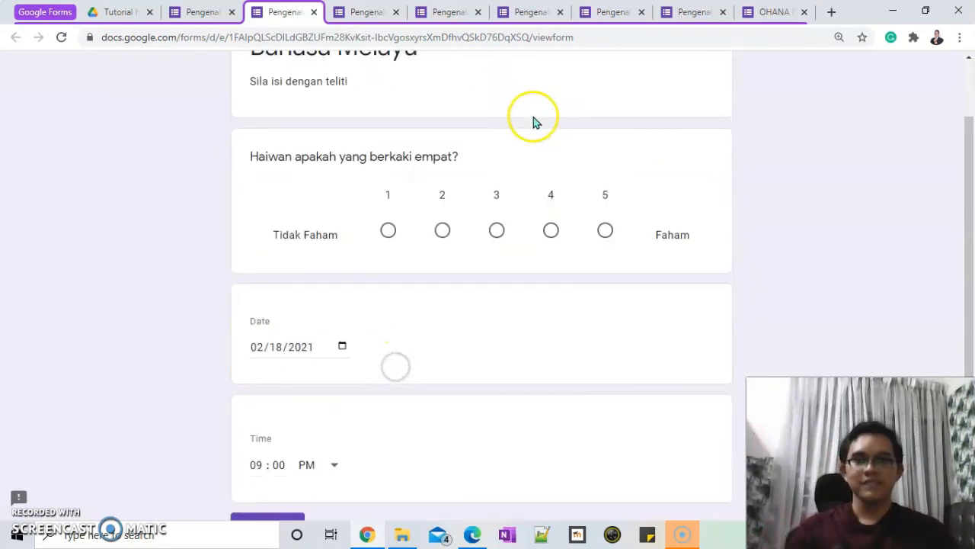
pyautogui.click(204, 13)
pyautogui.scroll(-3, 391, 187)
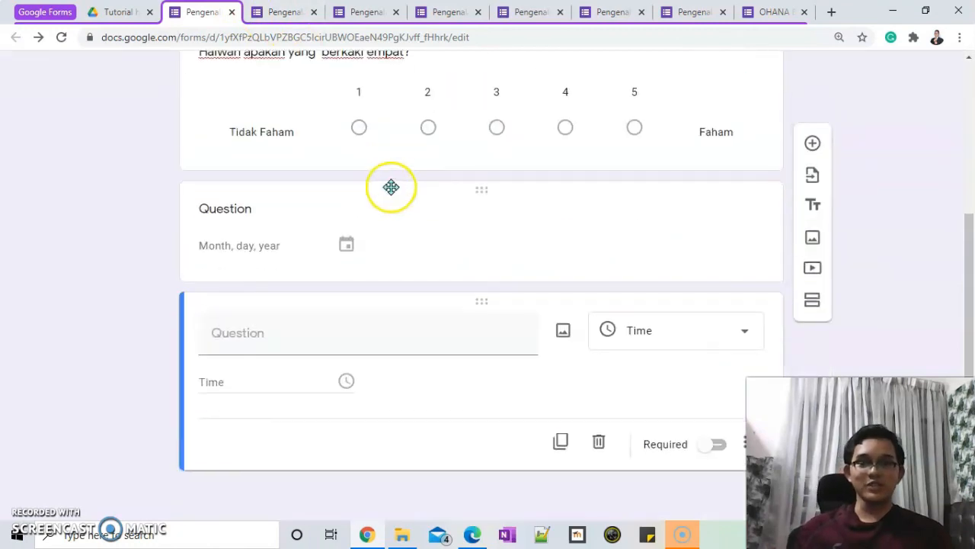
pyautogui.scroll(3, 457, 229)
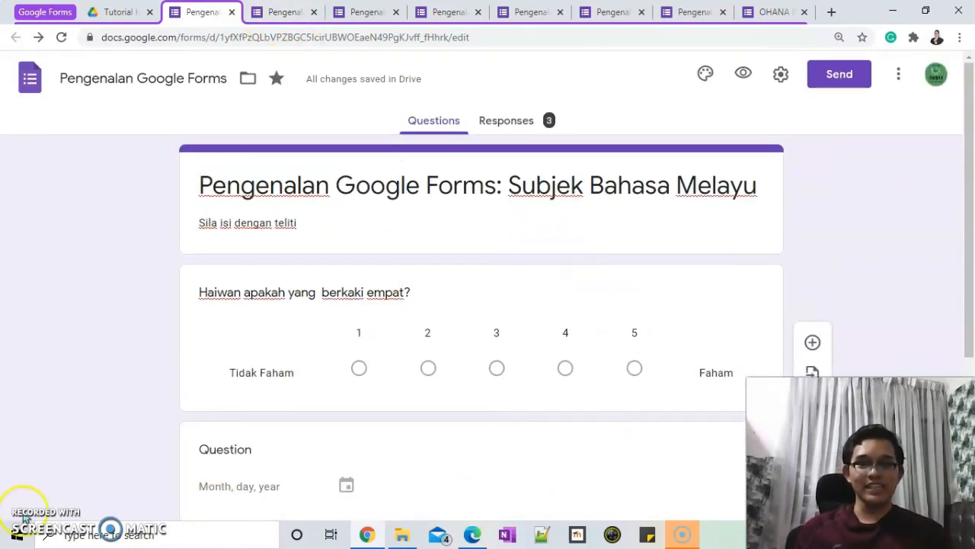